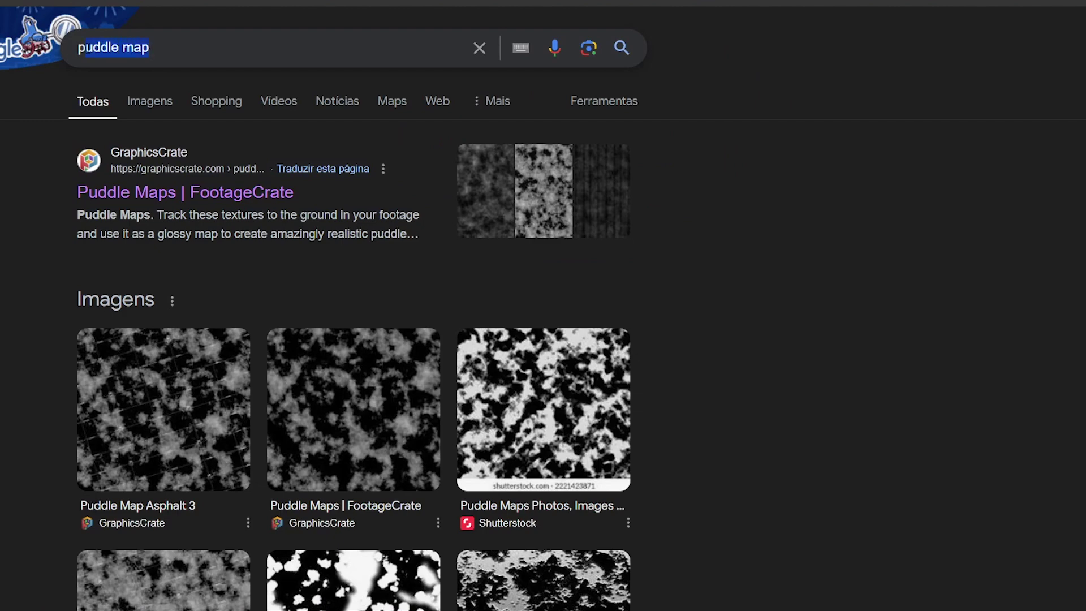
- Search Google for 'puddle maps' and open the Puddle Maps | FootageCrate result
left_click(157, 45)
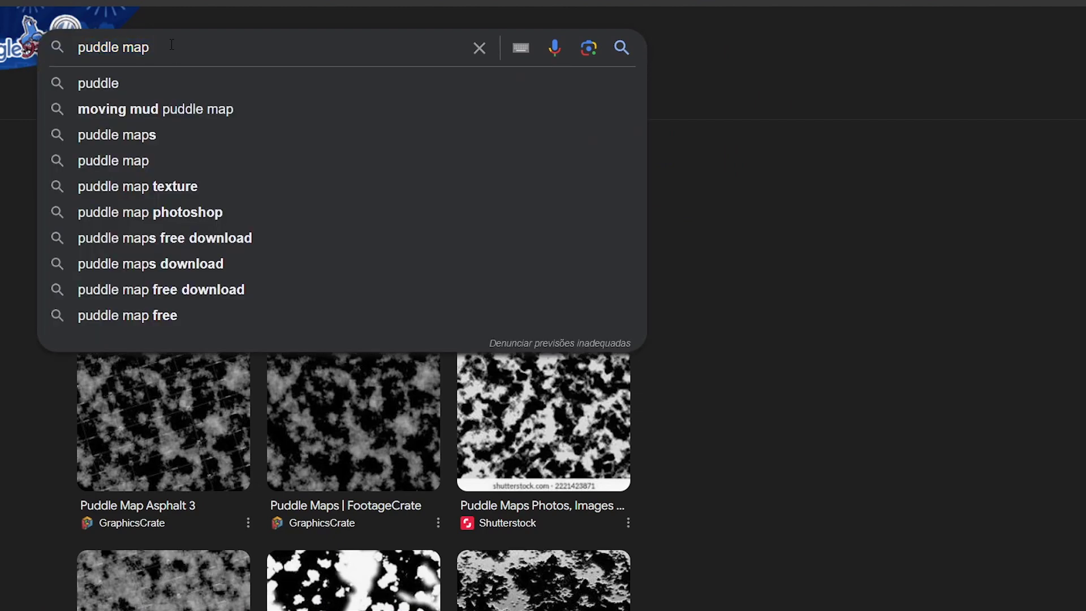
type("s")
key("Return")
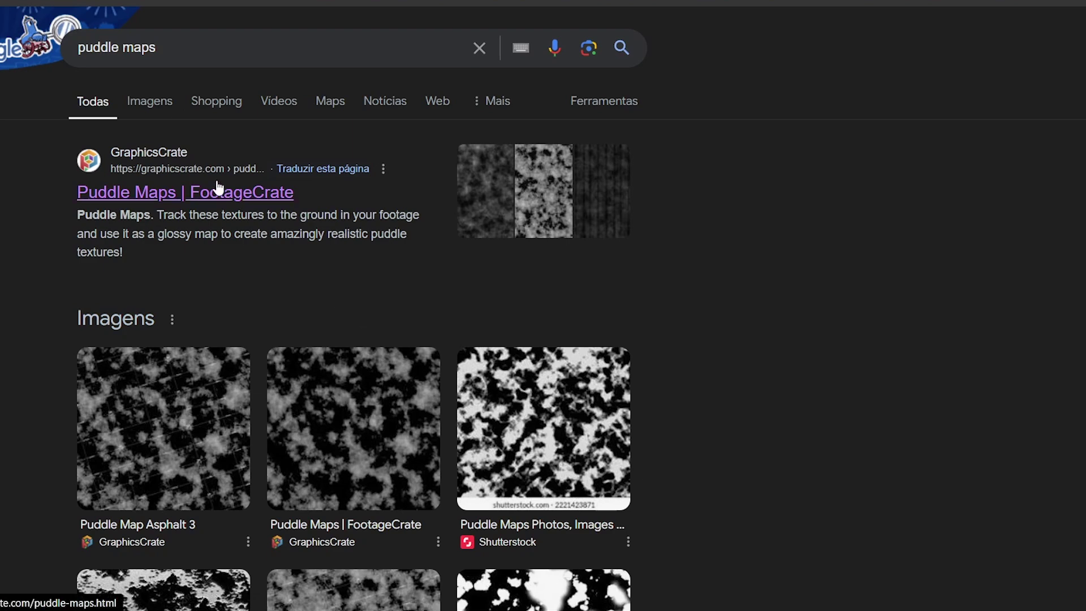
left_click(154, 195)
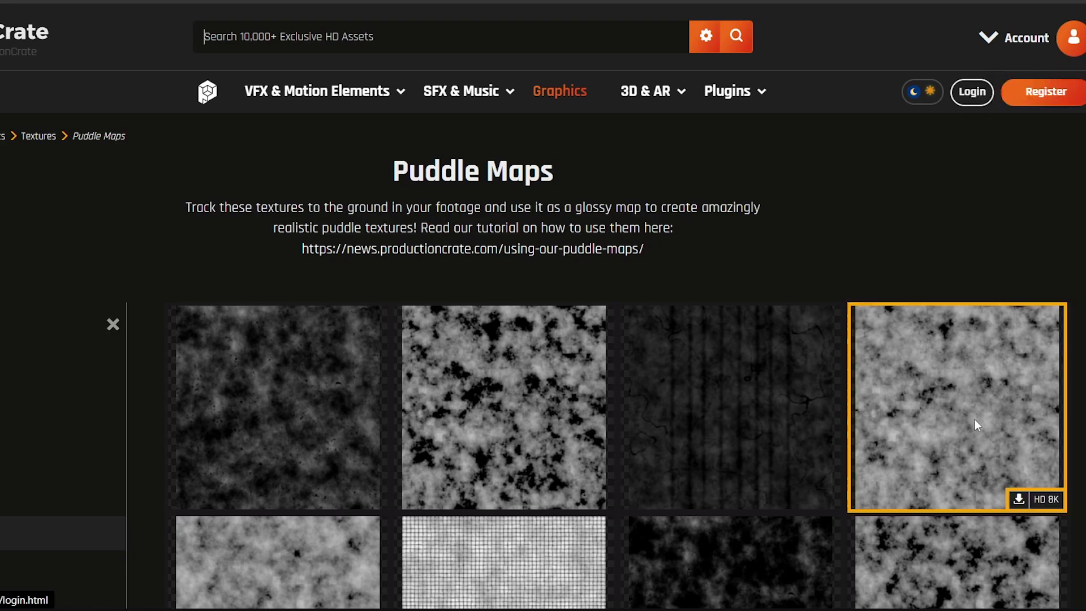
- Scroll the Puddle Maps grid and choose the free 4000x4000 asphalt puddle map download
scroll(543, 306, "down", 8)
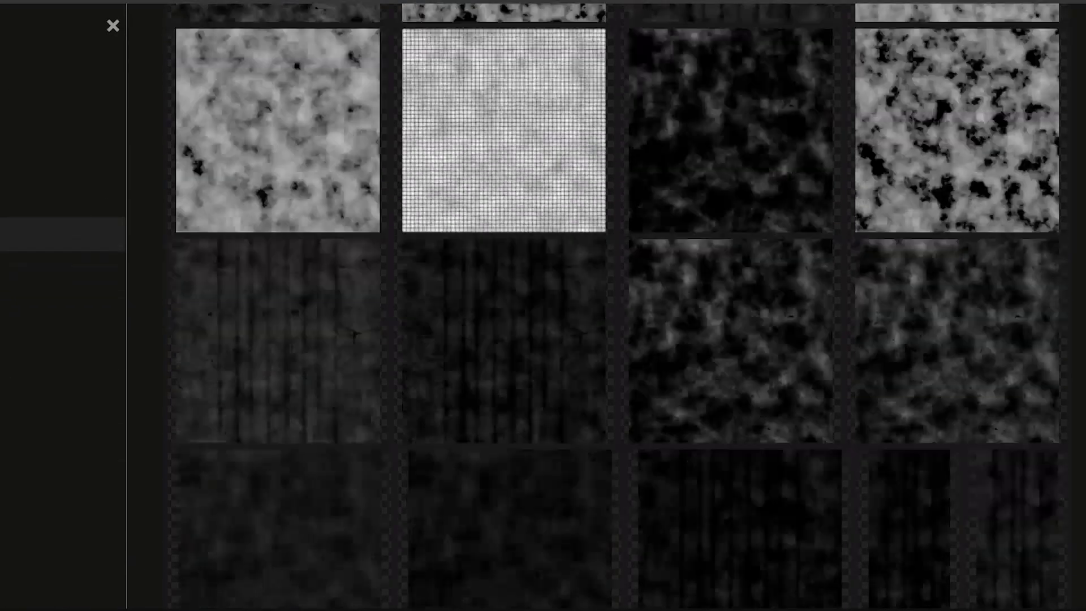
scroll(480, 311, "down", 5)
scroll(481, 312, "down", 5)
scroll(480, 311, "down", 5)
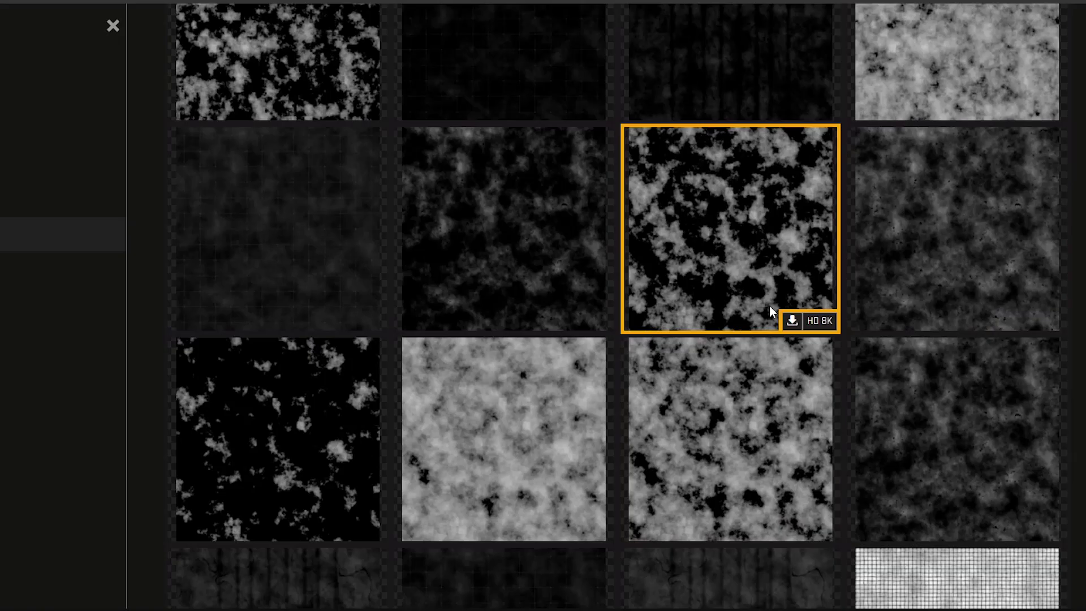
mouse_move(792, 320)
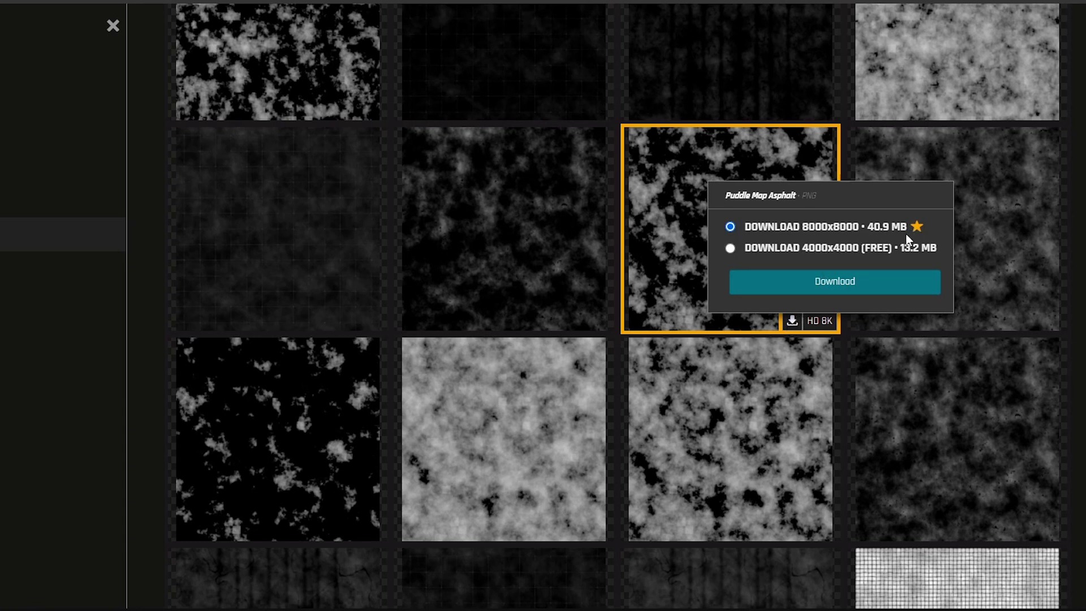
left_click(889, 249)
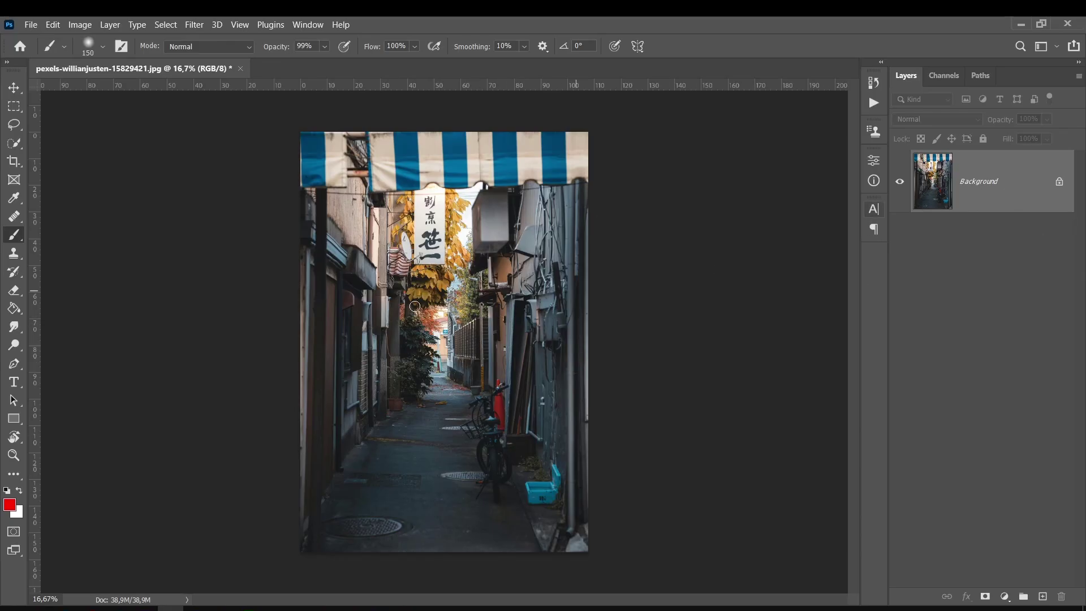
- Open the downloaded asphalt puddle map PNG in Photoshop, select all, then deselect
left_click_drag(415, 306, 362, 77)
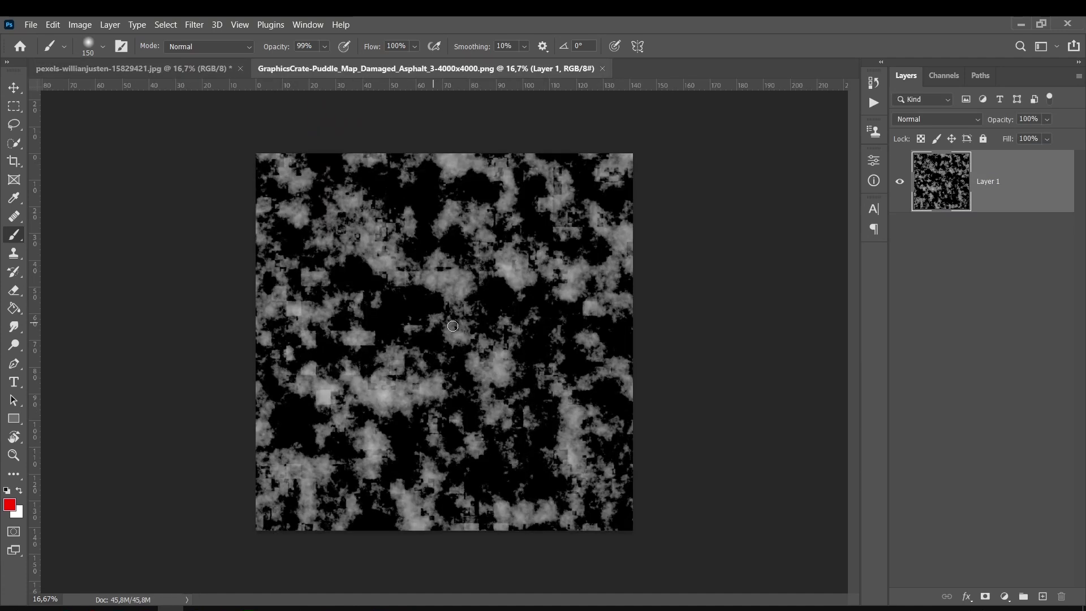
key("ctrl+a")
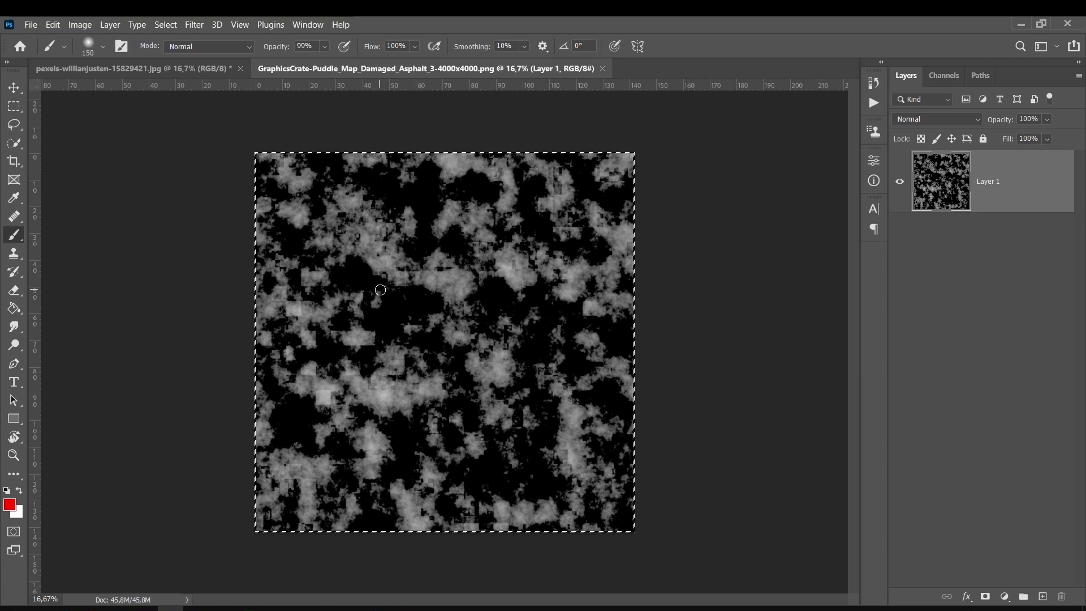
left_click(162, 26)
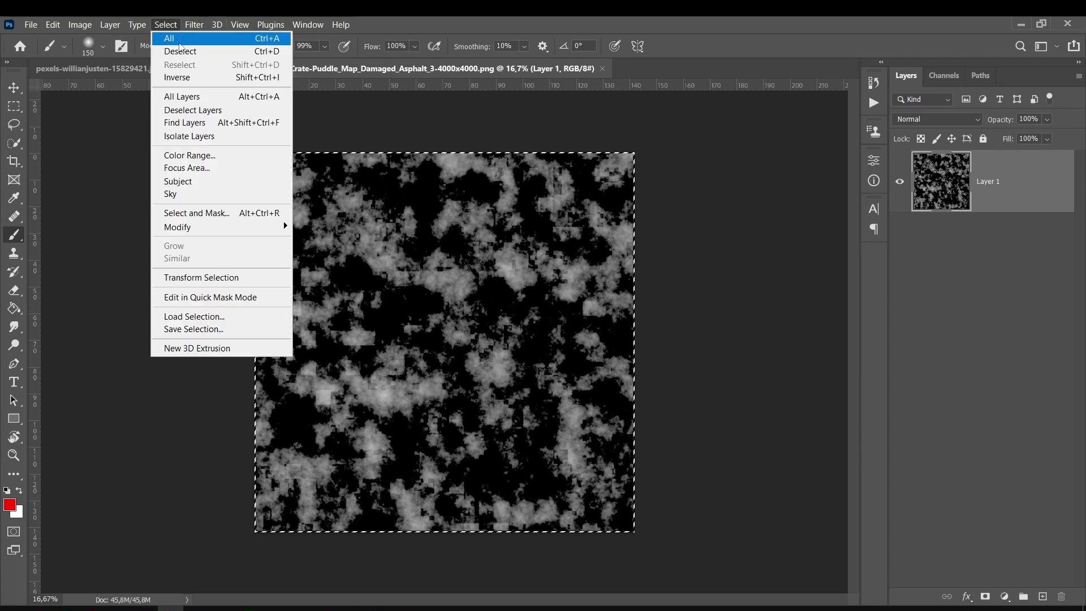
left_click(175, 52)
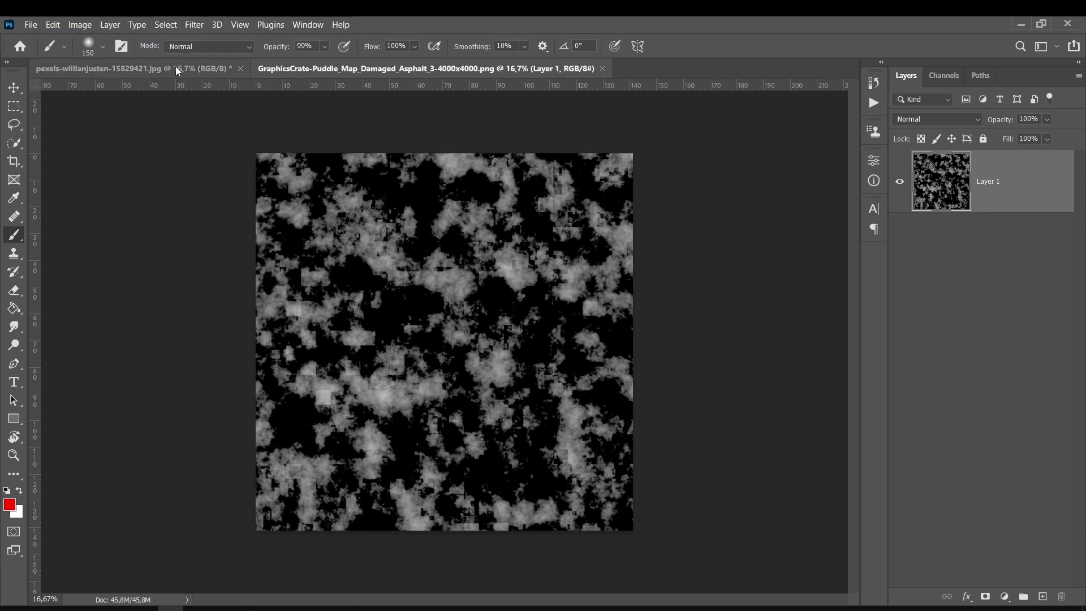
- Save the alley photo and add an empty Layer 1 above its background
left_click(178, 70)
key("ctrl+s")
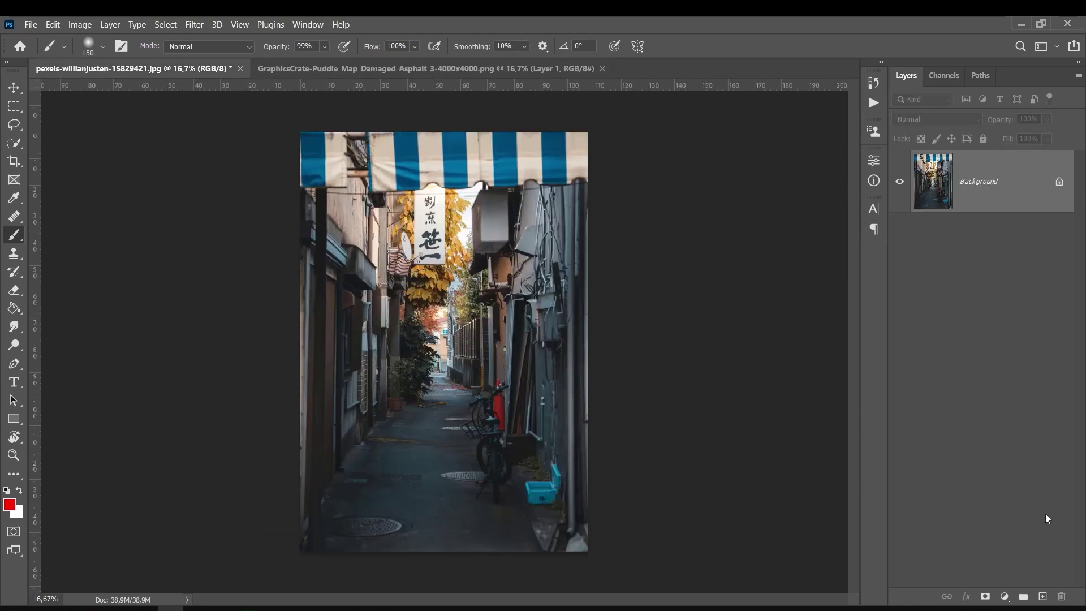
left_click(1042, 597)
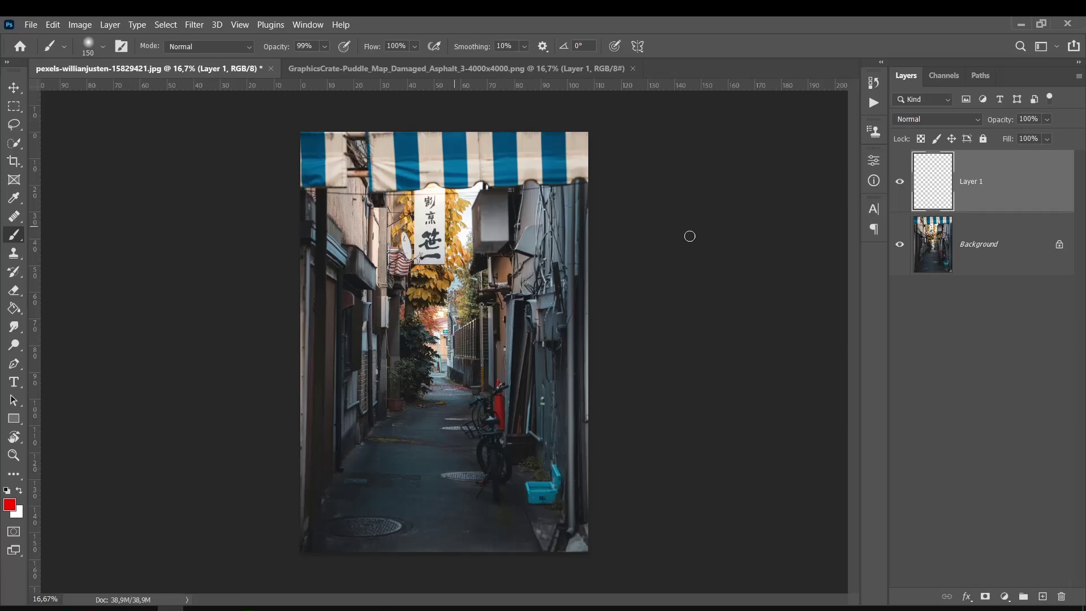
left_click(194, 25)
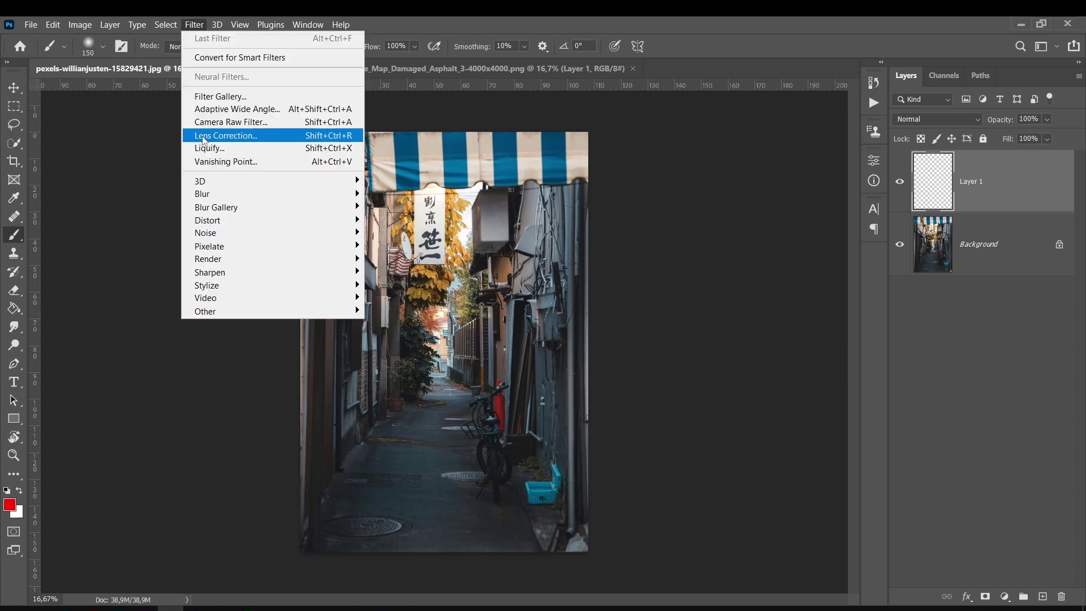
- In Vanishing Point, place the floor plane's corners along the alley pavement
left_click(201, 164)
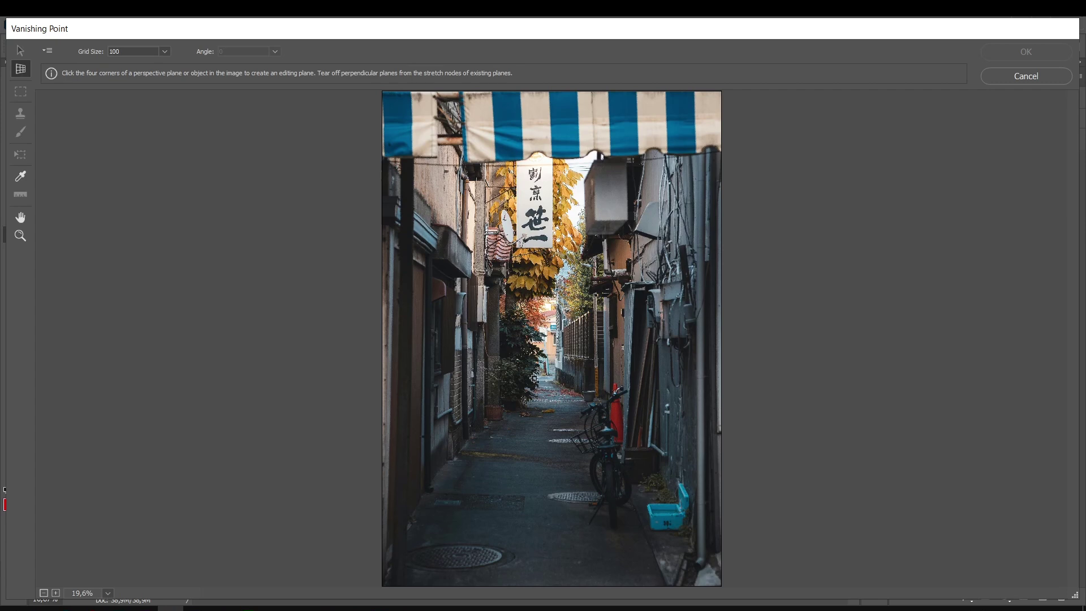
left_click(529, 377)
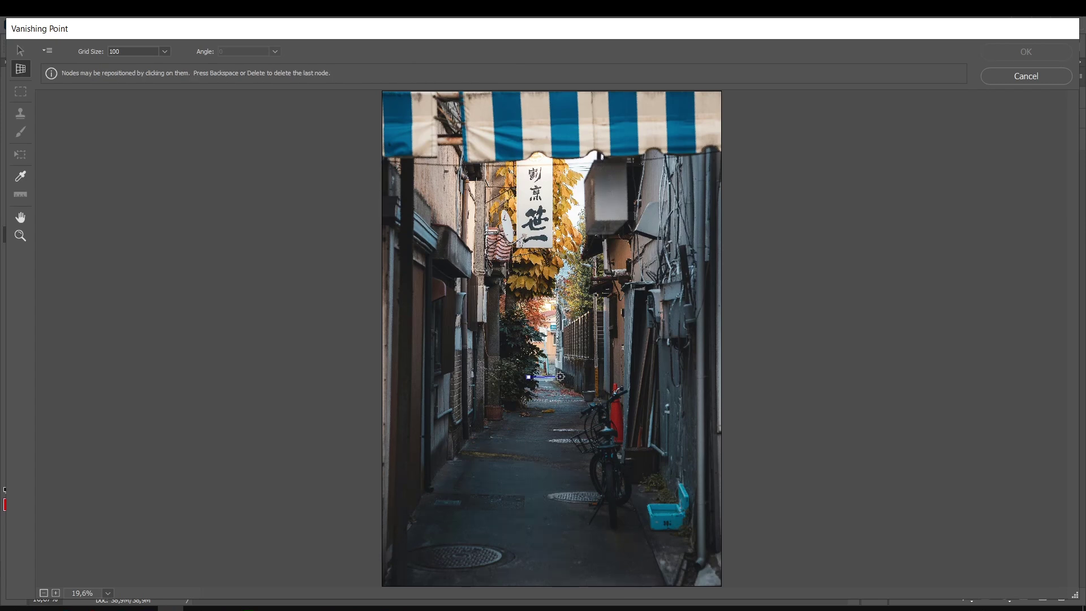
left_click(561, 377)
left_click(322, 584)
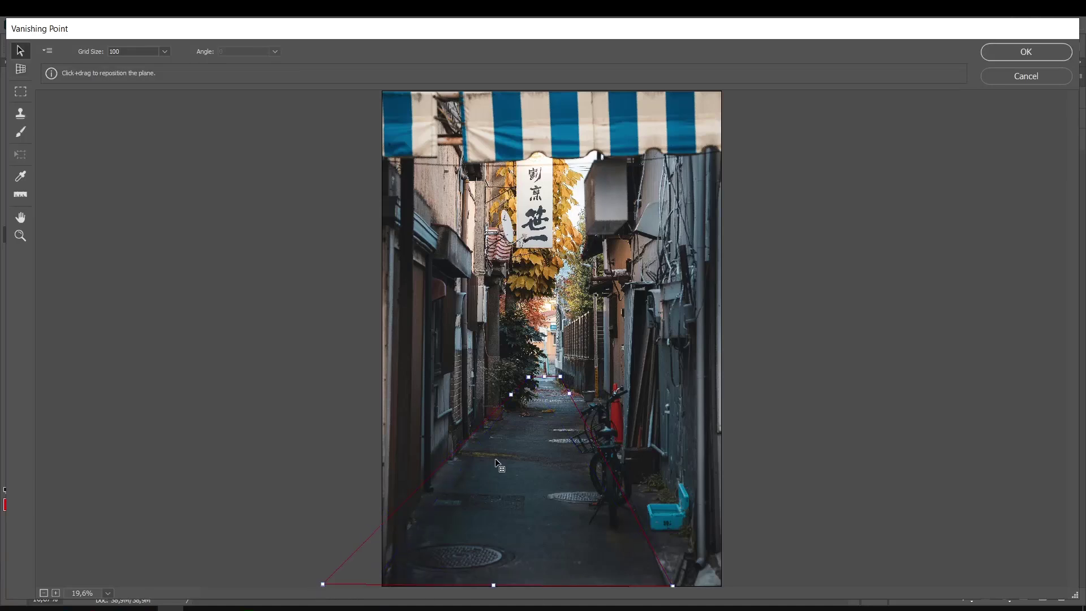
- Adjust the plane's corners to fit the alley floor, then paste in the puddle map
left_click_drag(322, 584, 321, 587)
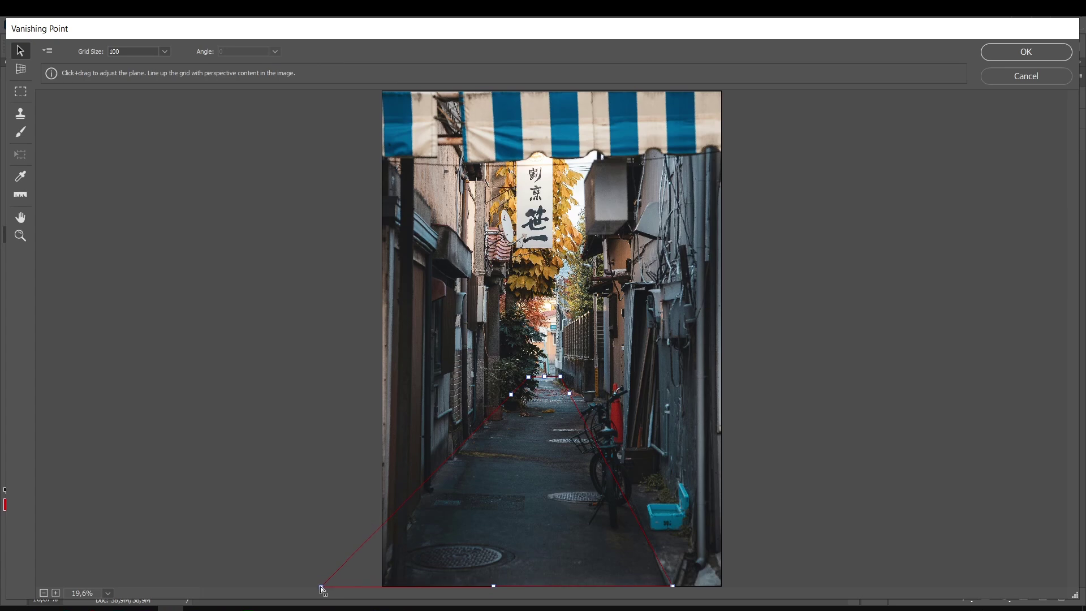
left_click_drag(560, 378, 559, 377)
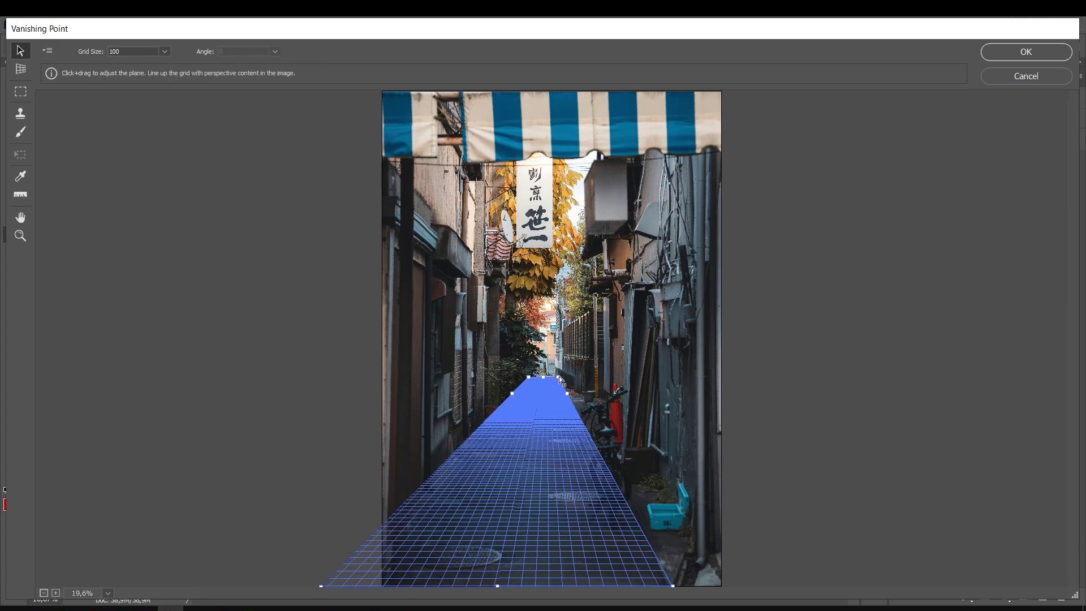
left_click_drag(561, 379, 571, 381)
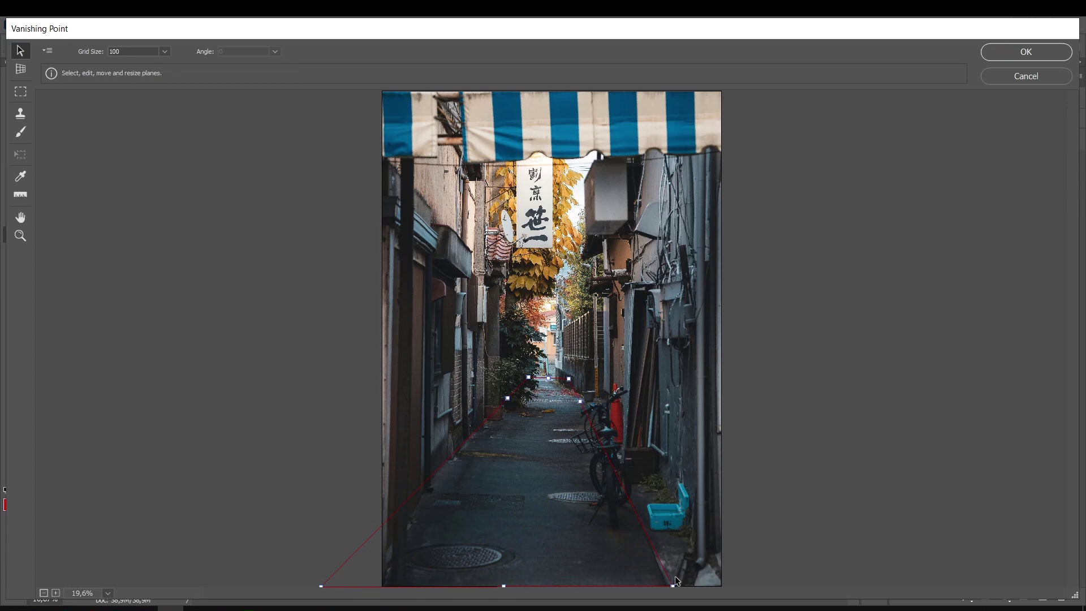
left_click_drag(674, 585, 729, 591)
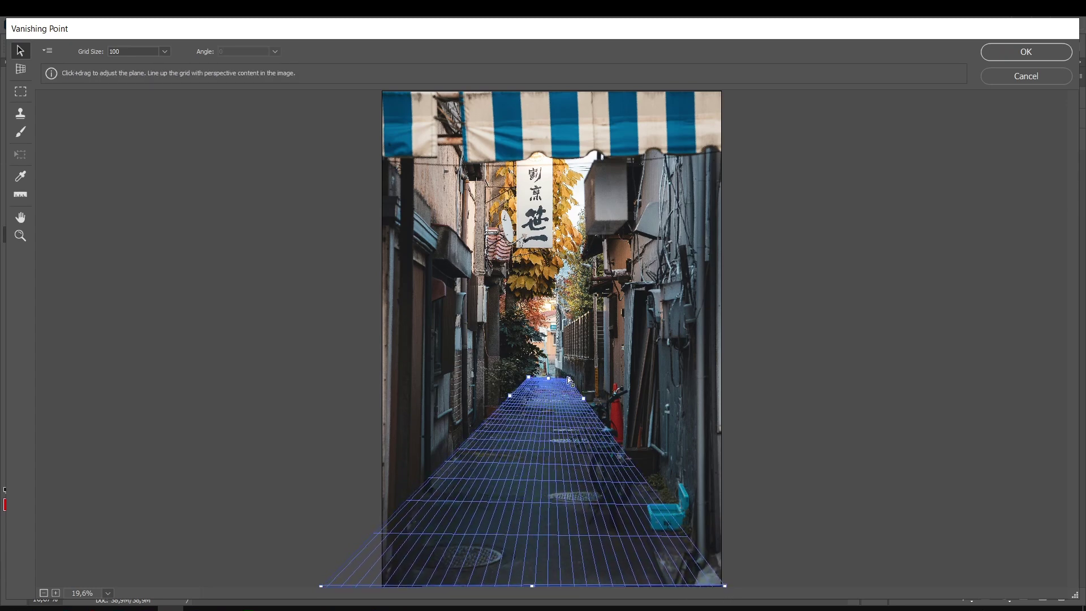
left_click_drag(568, 378, 529, 378)
key("ctrl+v")
- Scale and position the pasted puddle map onto the floor plane in perspective
mouse_move(589, 167)
left_mouse_down()
mouse_move(551, 237)
mouse_move(507, 226)
mouse_move(525, 292)
mouse_move(599, 321)
mouse_move(644, 322)
left_mouse_up()
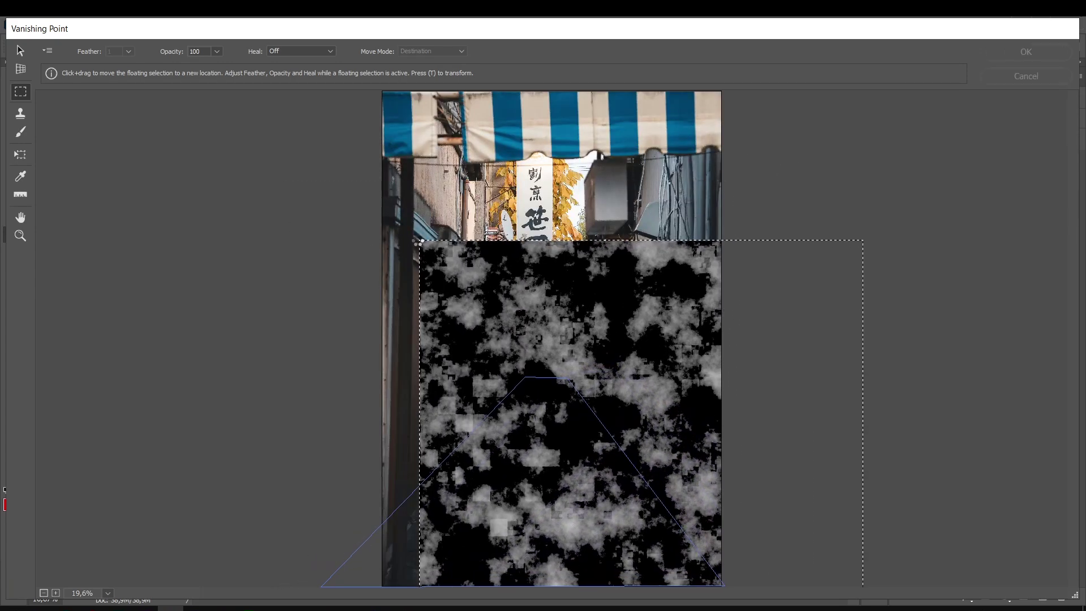
left_click(19, 156)
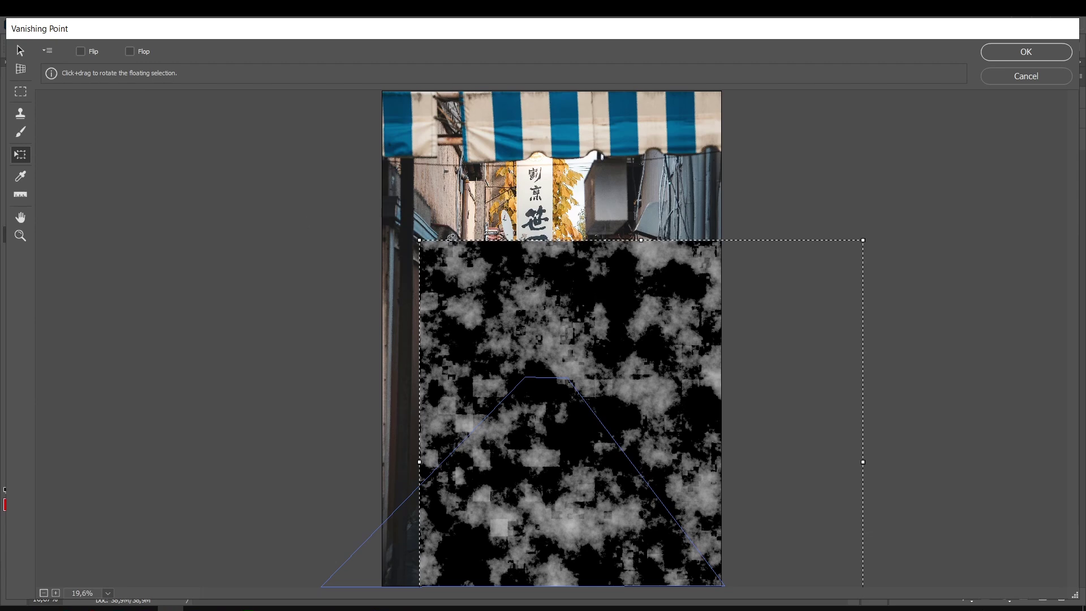
mouse_move(426, 254)
left_mouse_down()
mouse_move(456, 263)
mouse_move(659, 402)
left_mouse_up()
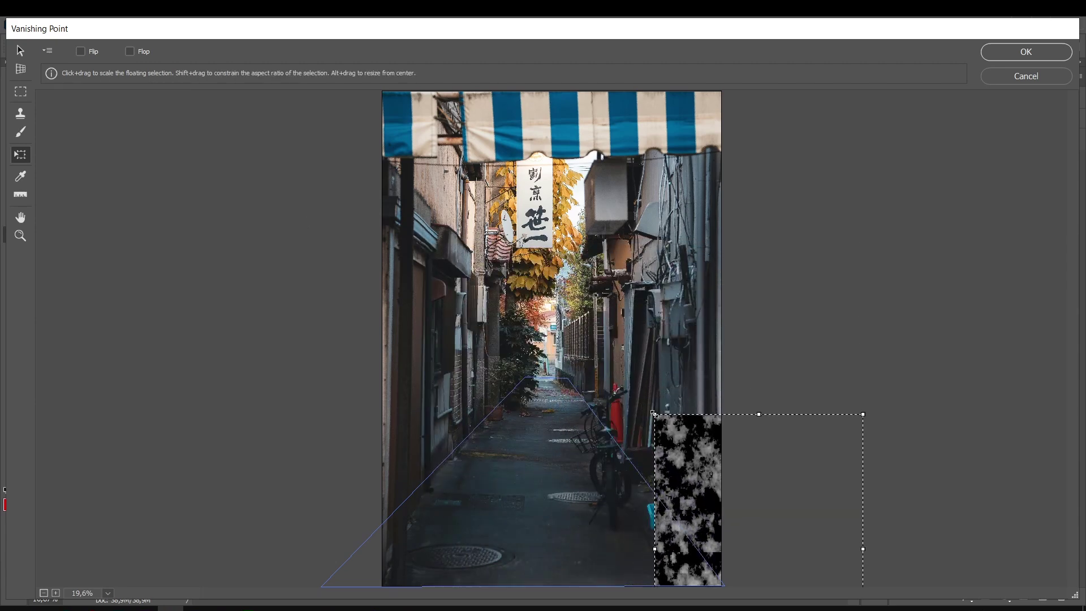
left_click_drag(616, 452, 547, 458)
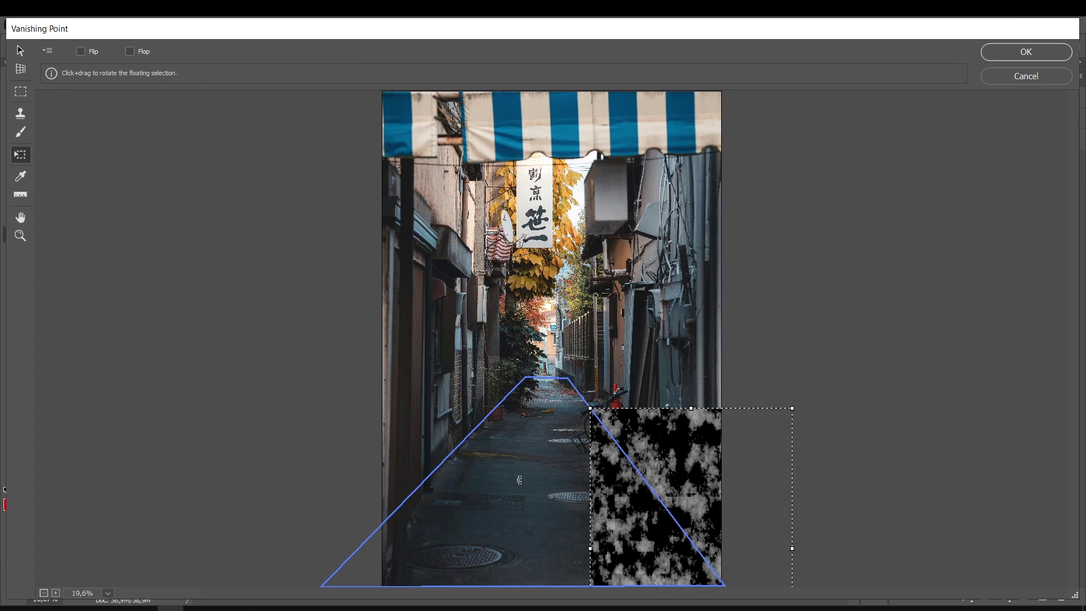
left_click_drag(632, 506, 589, 428)
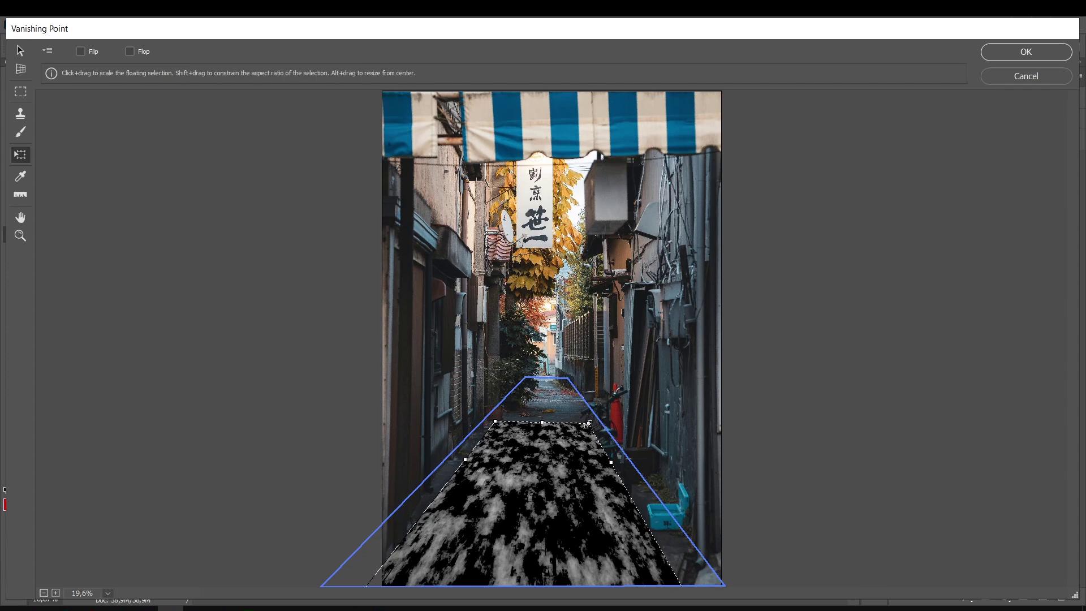
mouse_move(590, 423)
left_mouse_down()
mouse_move(589, 436)
mouse_move(620, 448)
left_mouse_up()
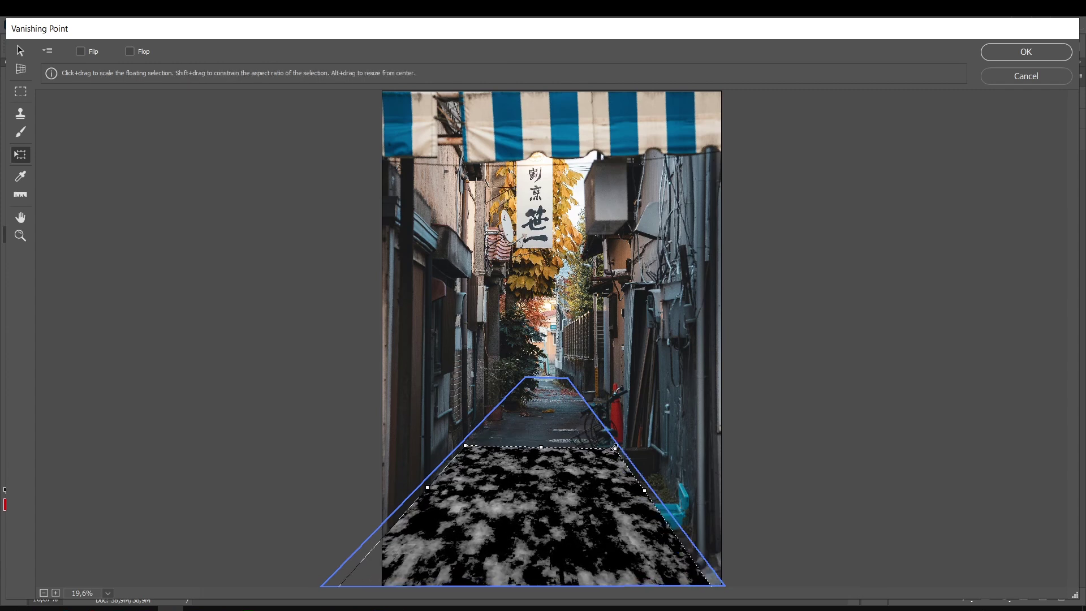
left_click_drag(619, 448, 621, 444)
- Alt-drag a texture copy further up the alley and commit the Vanishing Point result
key("alt")
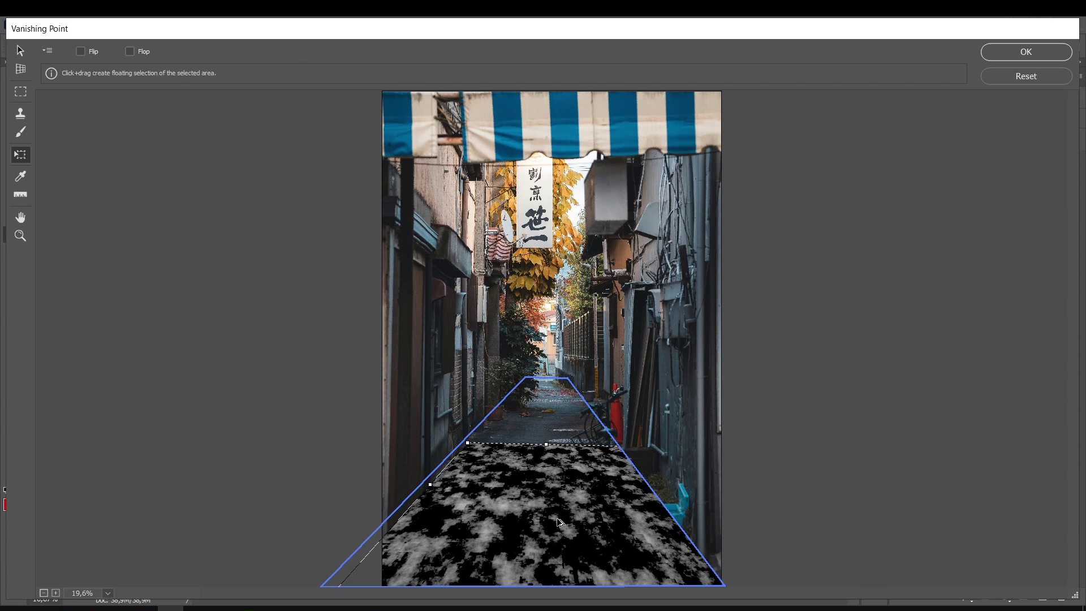
mouse_move(571, 539)
left_mouse_down()
mouse_move(563, 409)
mouse_move(575, 408)
mouse_move(562, 387)
left_mouse_up()
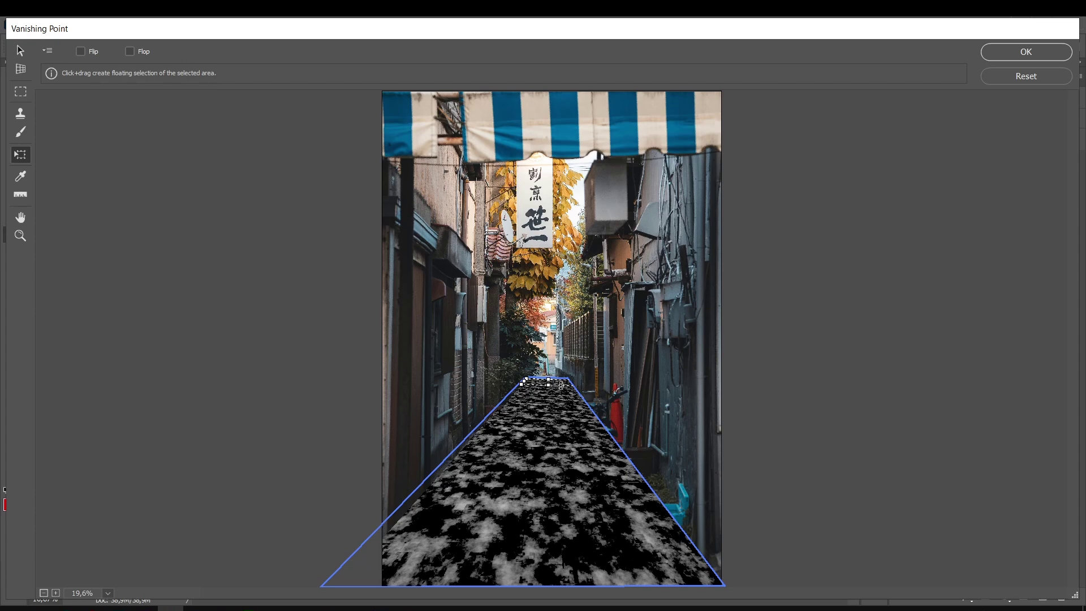
left_click(997, 52)
- Briefly hide and reshow the alley photo to check the texture on its own
left_click(900, 244)
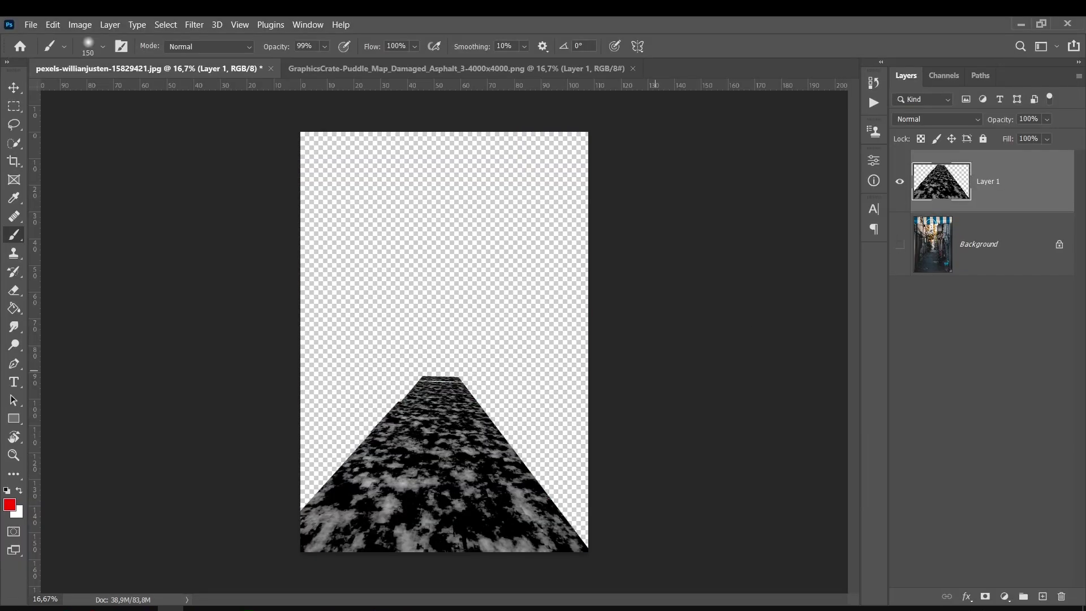
left_click(900, 245)
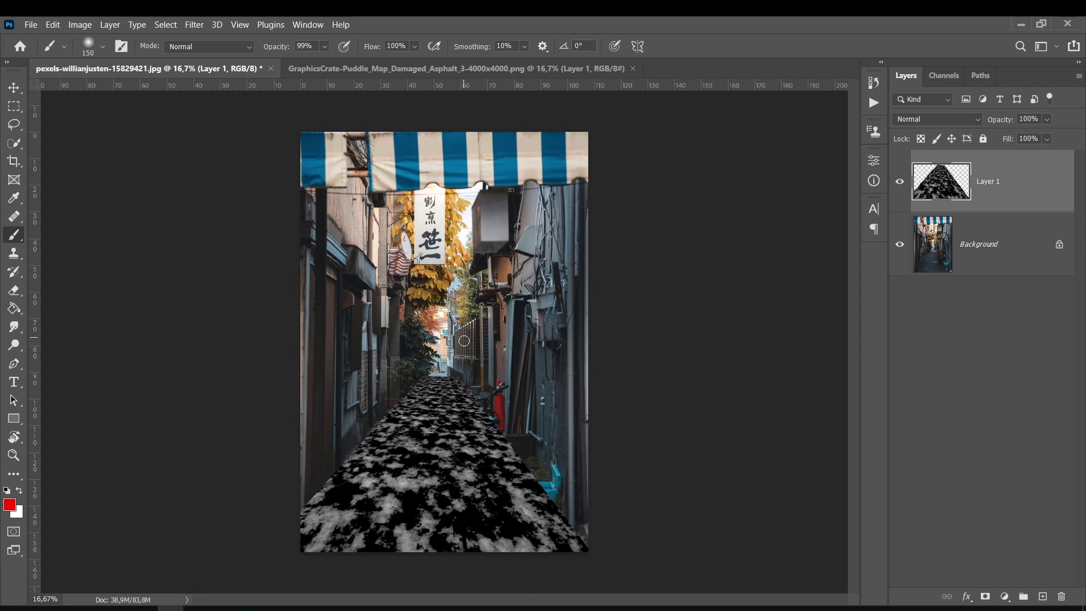
left_click(875, 161)
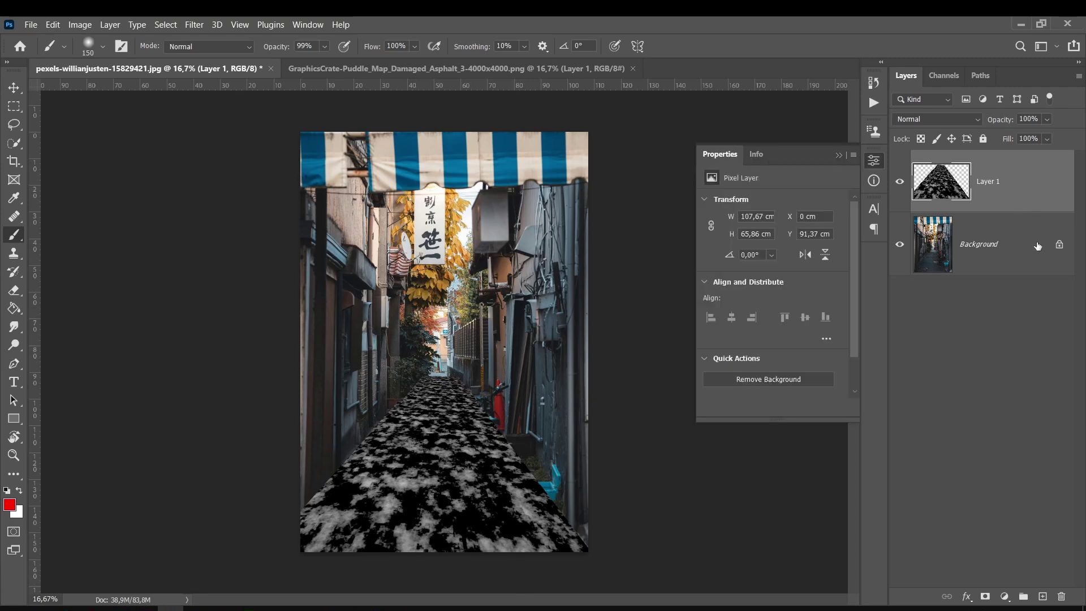
- Add a Solid Color fill layer set to black, 000000
left_click(1005, 597)
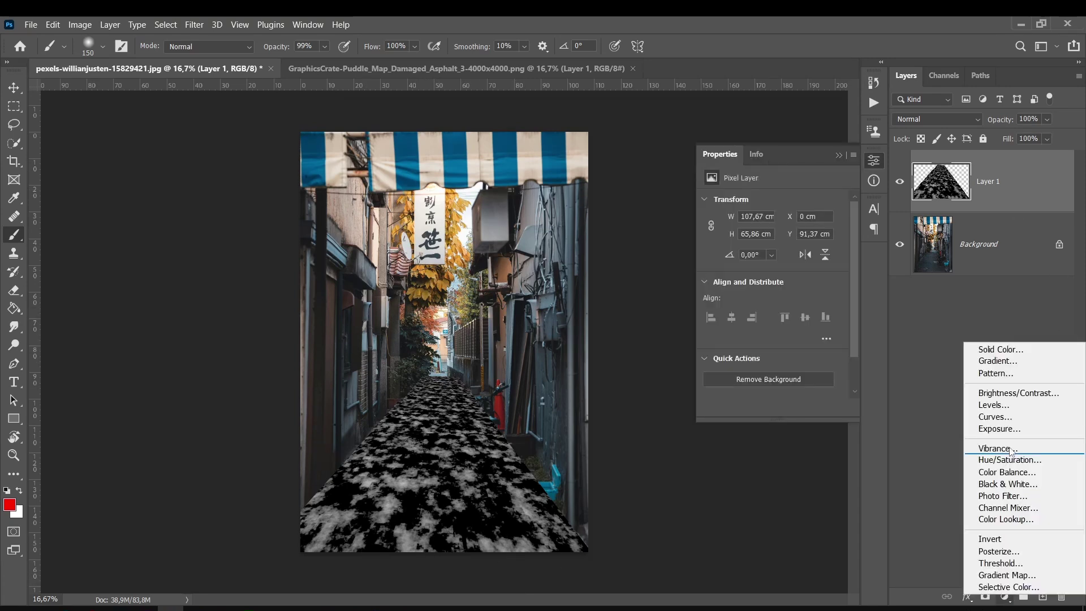
left_click(992, 350)
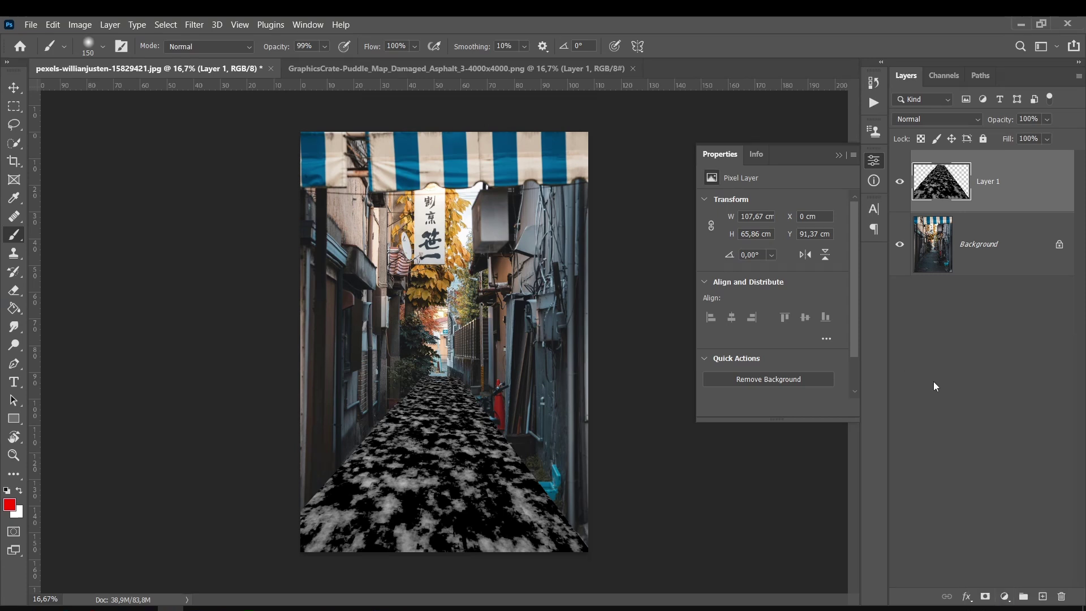
left_click(1005, 596)
left_click(1018, 349)
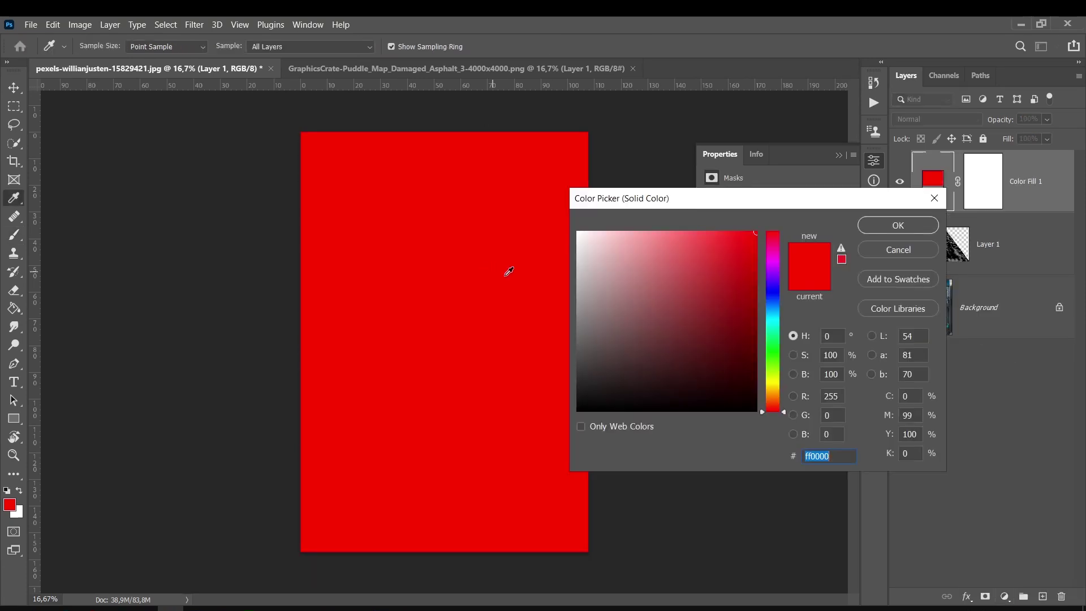
type("5b2020000000")
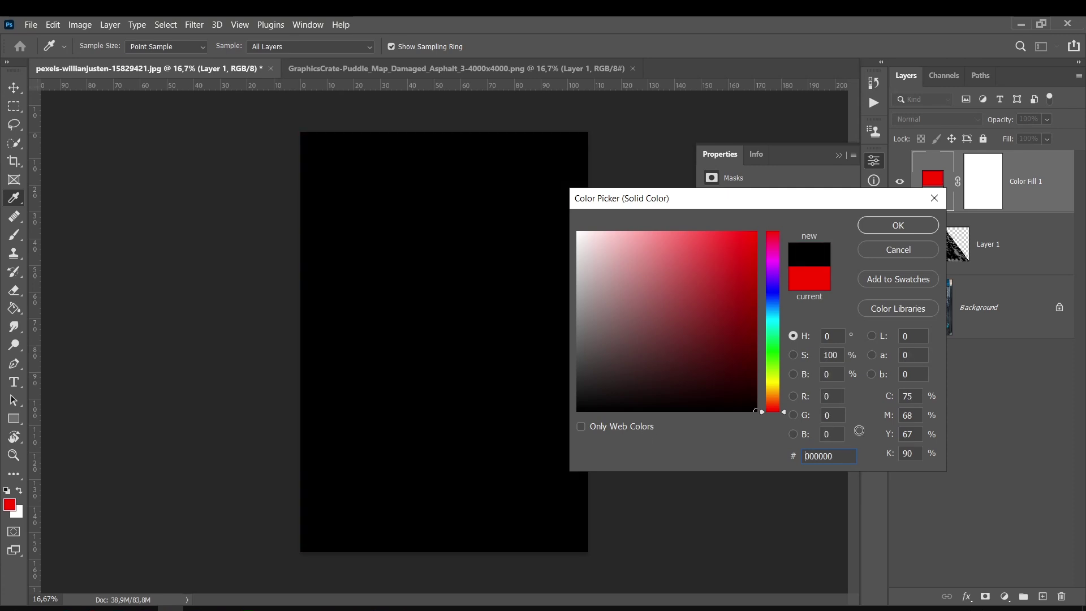
left_click_drag(835, 454, 811, 456)
left_click(921, 217)
key("b")
- Move Color Fill 1 below Layer 1 and reselect the texture layer
left_click_drag(931, 157, 931, 276)
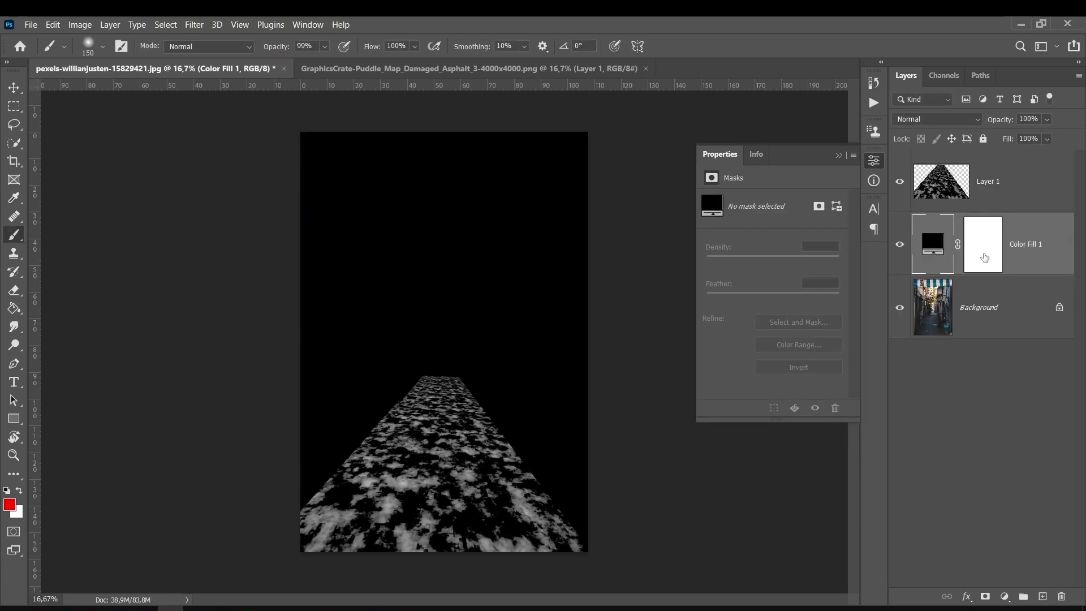
left_click(1002, 182)
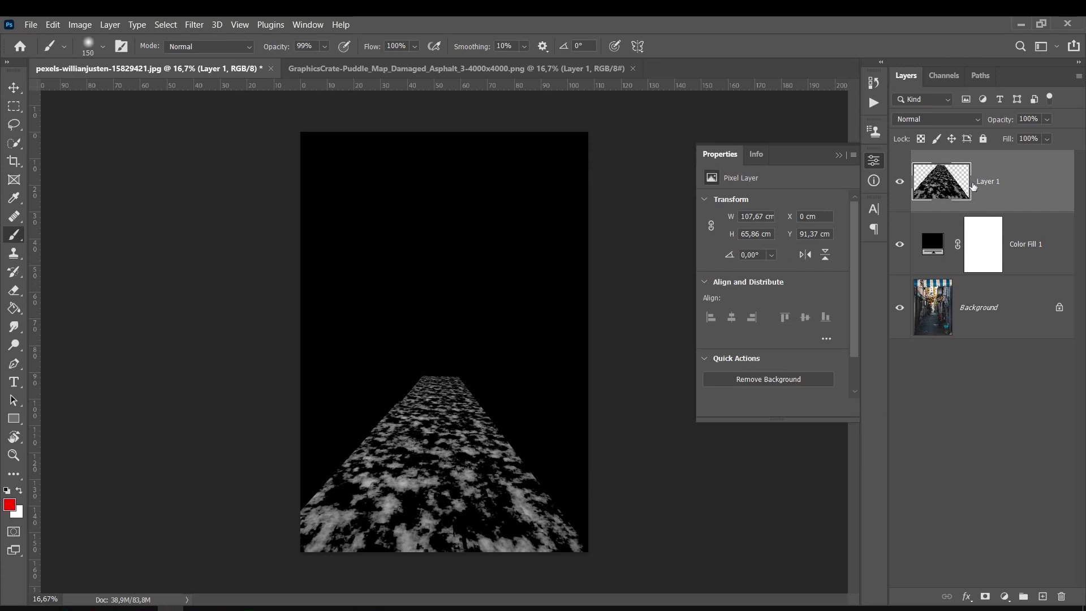
left_click(1006, 597)
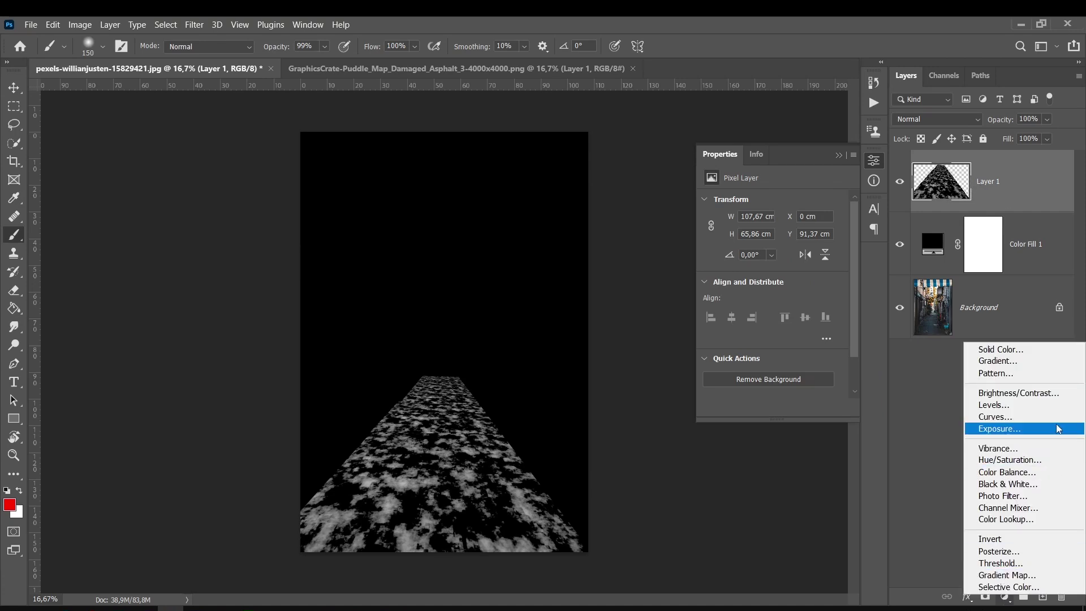
- Add a Curves 1 adjustment above the texture with its white point dragged to Input 158
left_click(1013, 417)
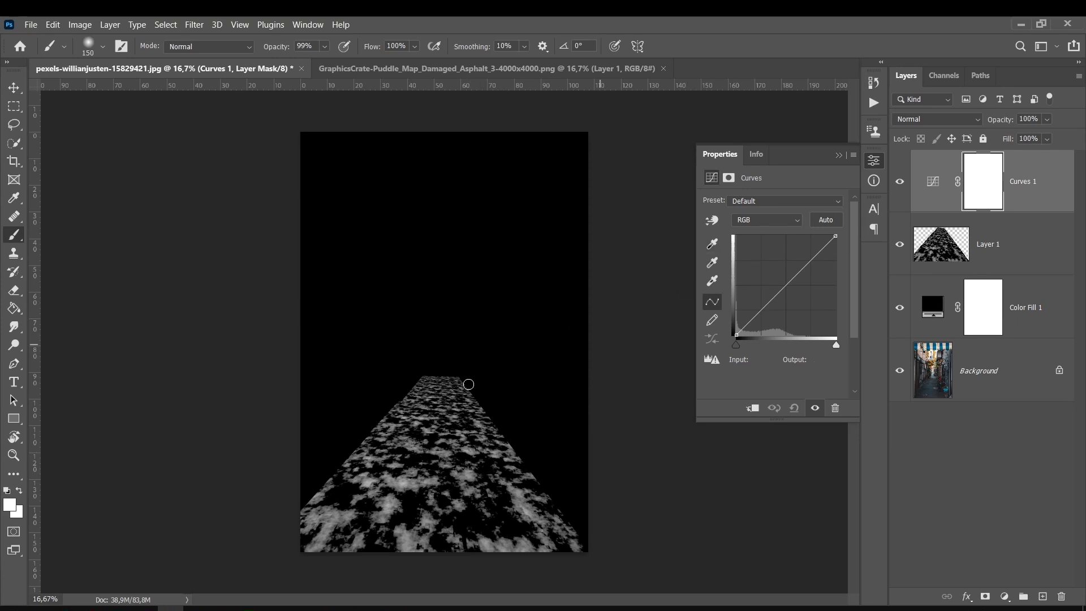
left_click_drag(836, 344, 788, 359)
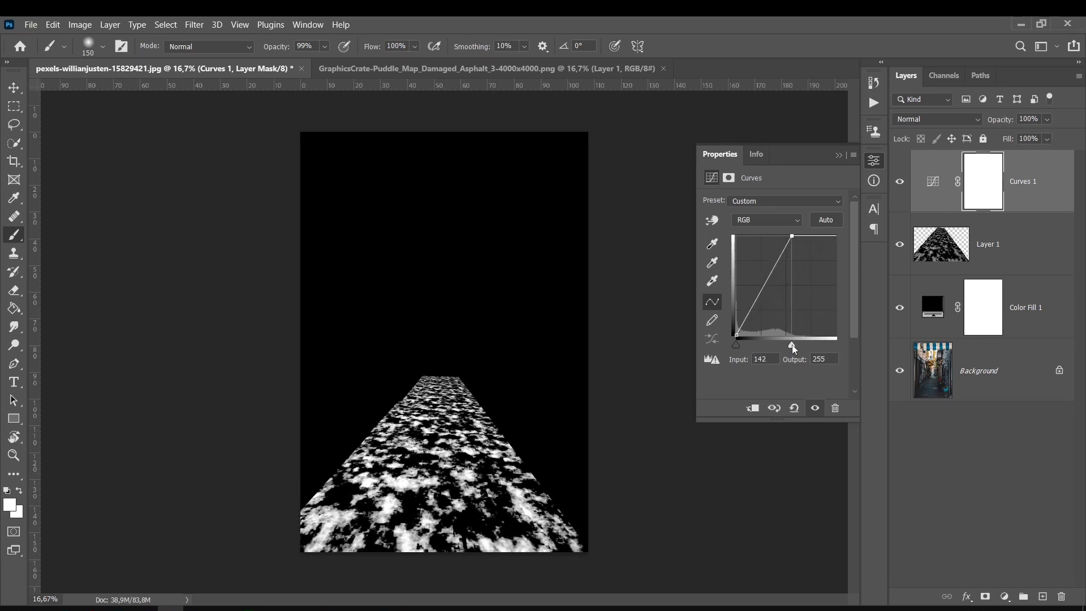
left_click_drag(790, 347, 793, 341)
left_click_drag(793, 346, 799, 347)
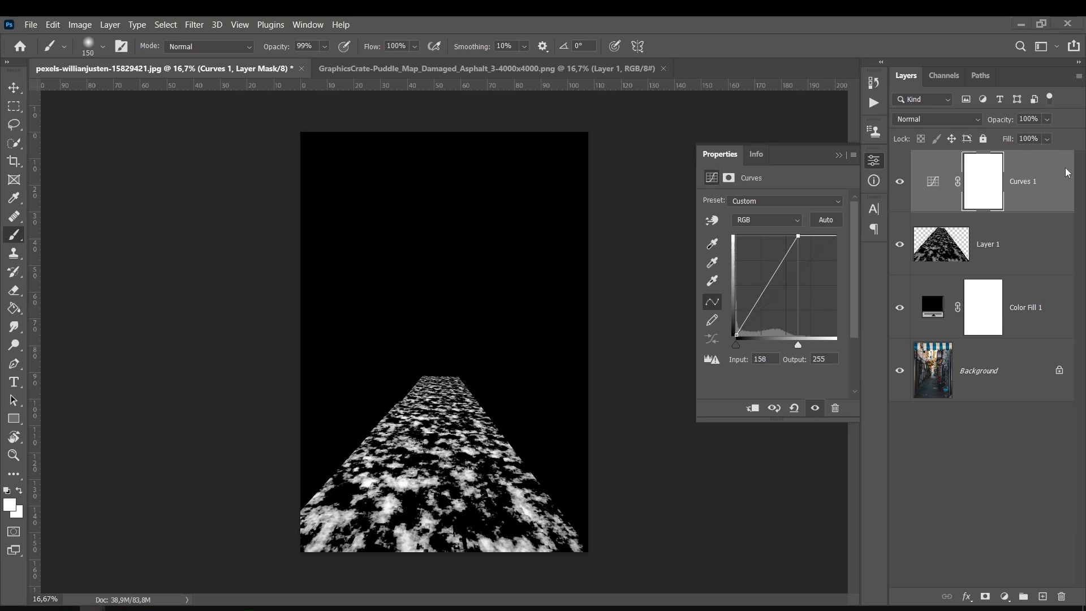
left_click(1035, 300, "shift")
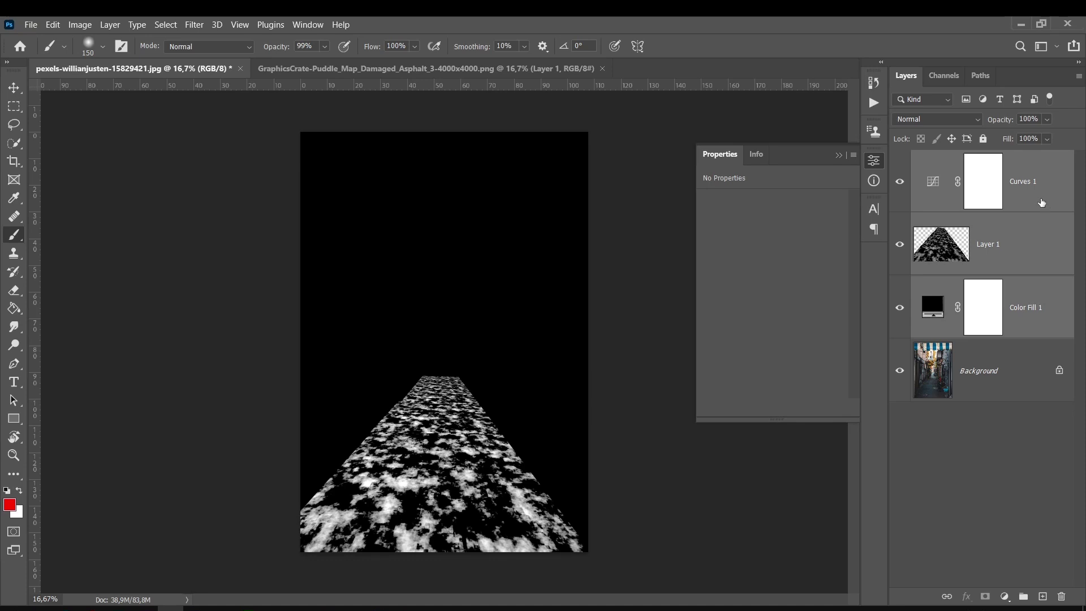
- Group the Curves, texture and black fill layers and name the group 'mapa'
key("ctrl+g")
double_click(957, 158)
type("map")
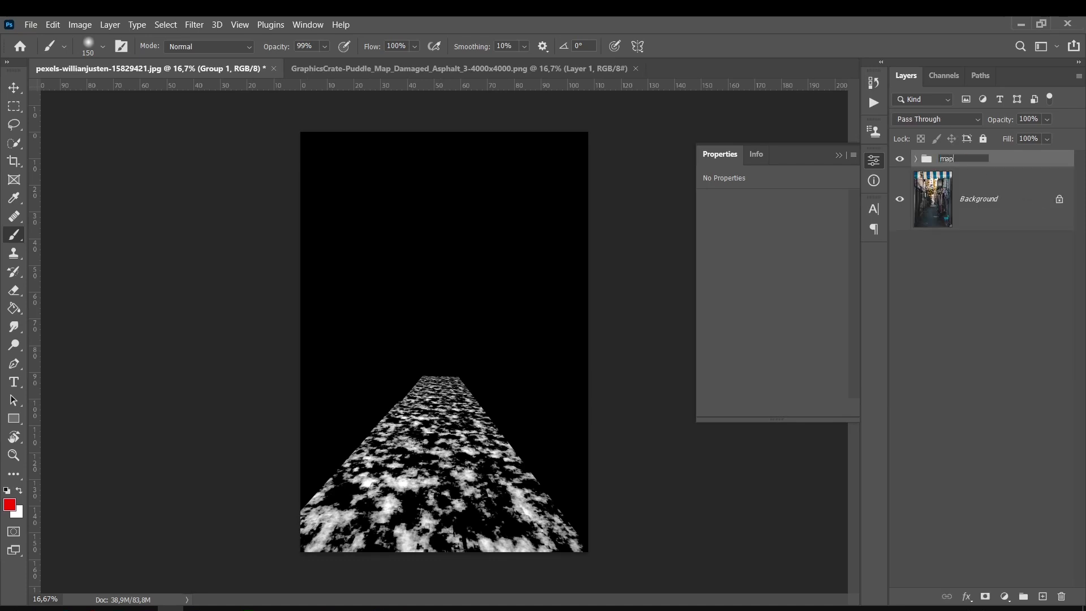
type("a")
left_click(955, 171)
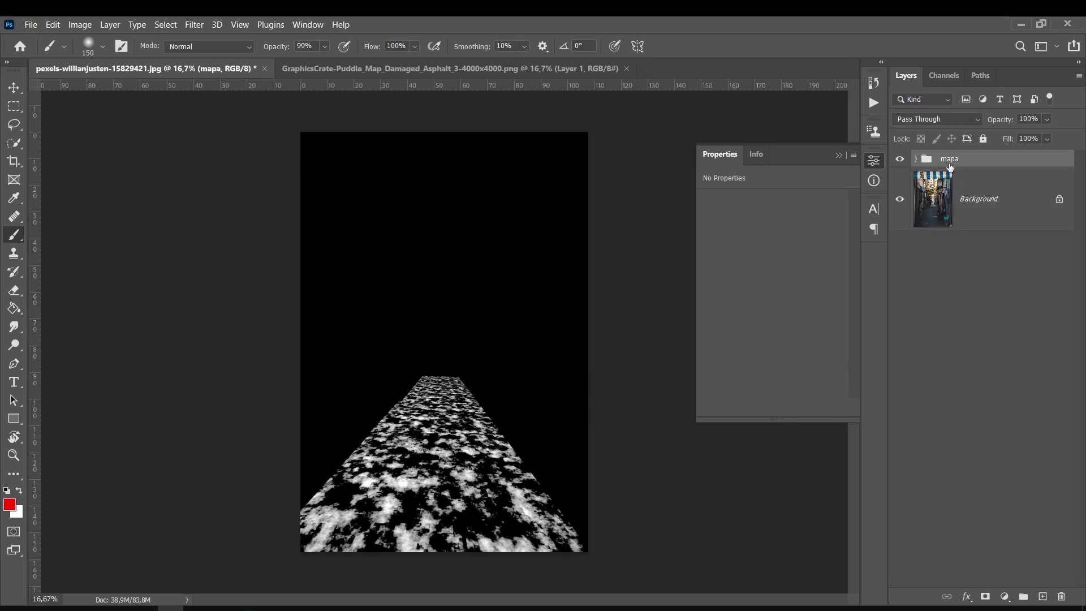
- Load the RGB brightness as a selection and save it as the Alpha 1 channel
left_click(949, 76)
left_click(839, 155)
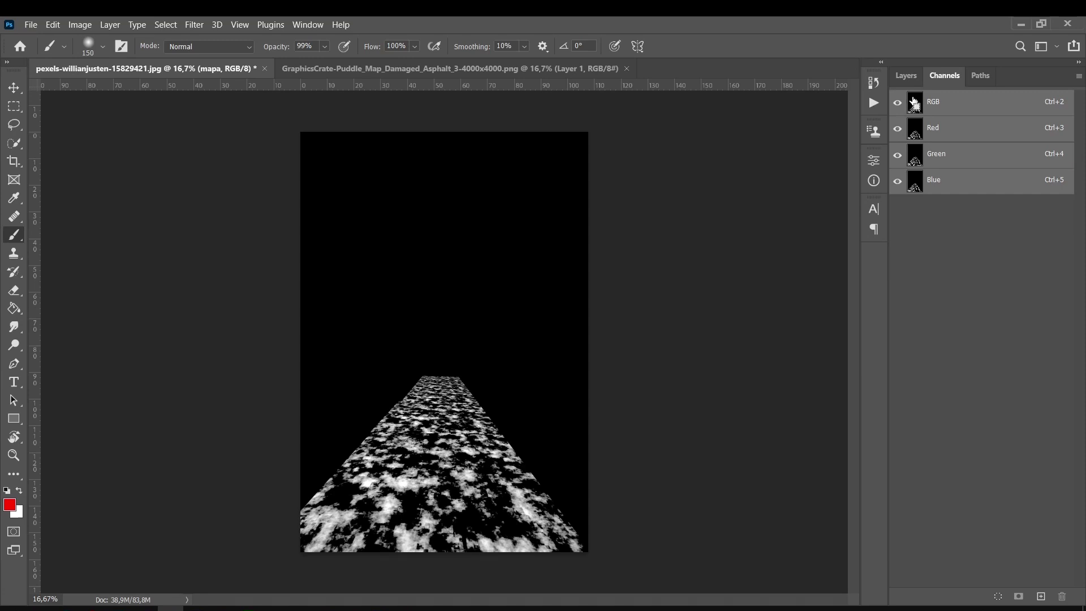
mouse_move(915, 103)
left_mouse_down()
mouse_move(434, 495)
mouse_move(446, 459)
left_mouse_up()
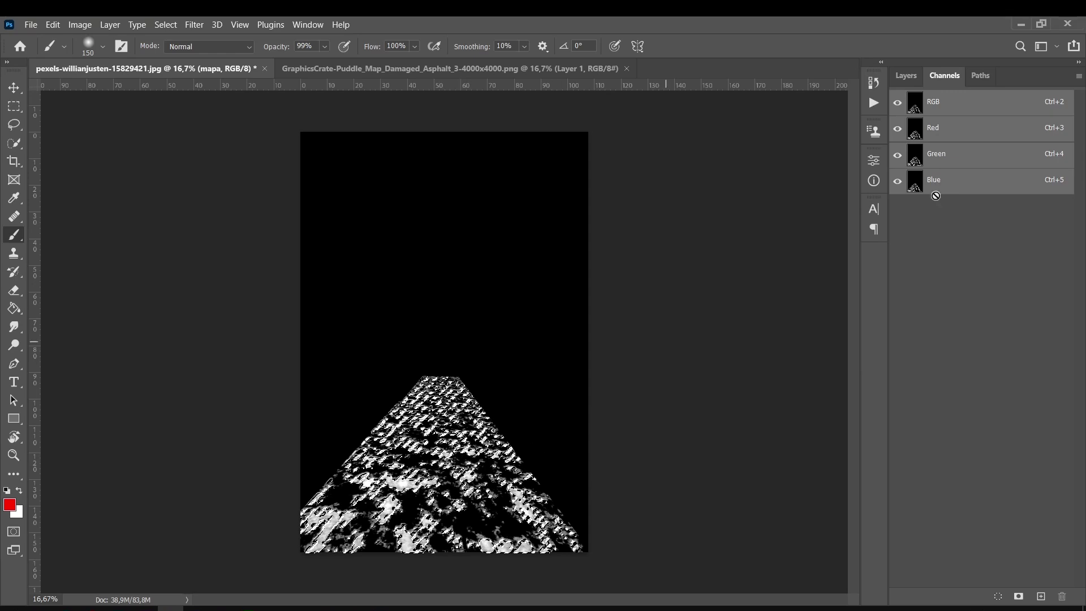
left_click_drag(936, 196, 990, 153)
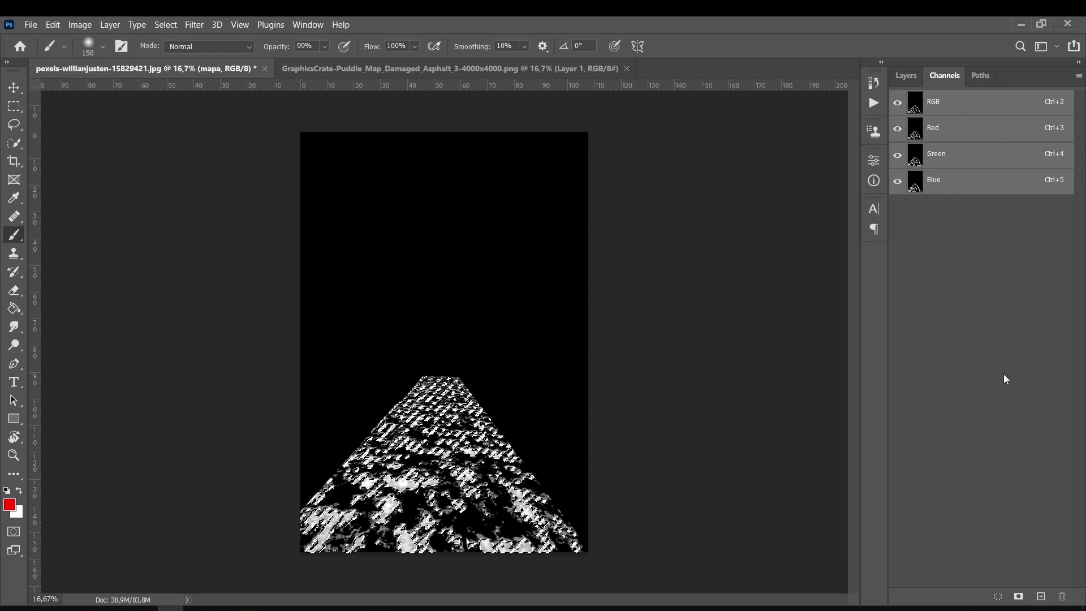
left_click(1019, 598)
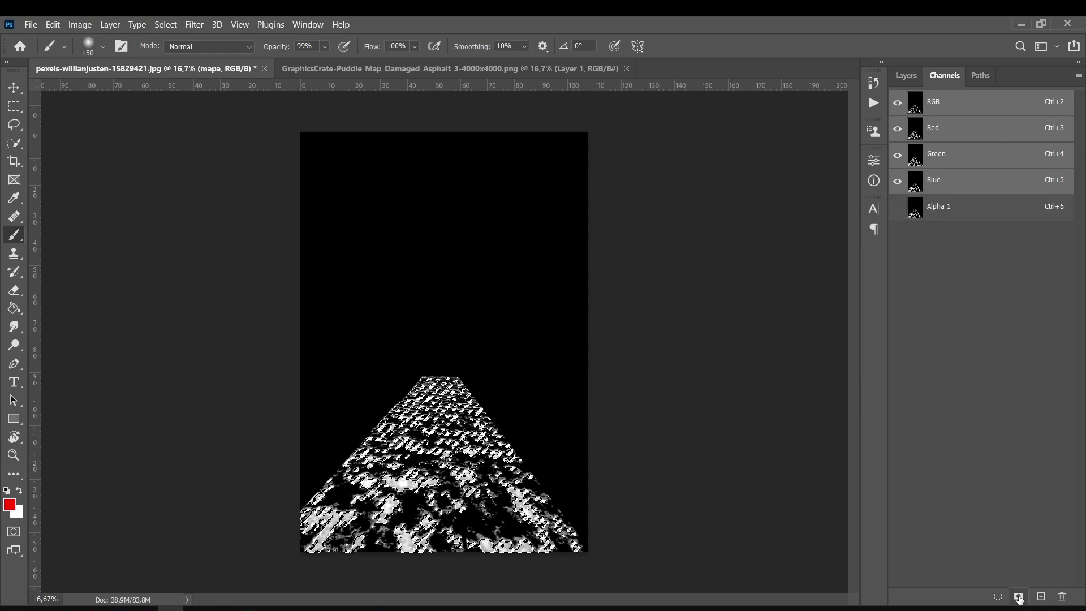
left_click(948, 209)
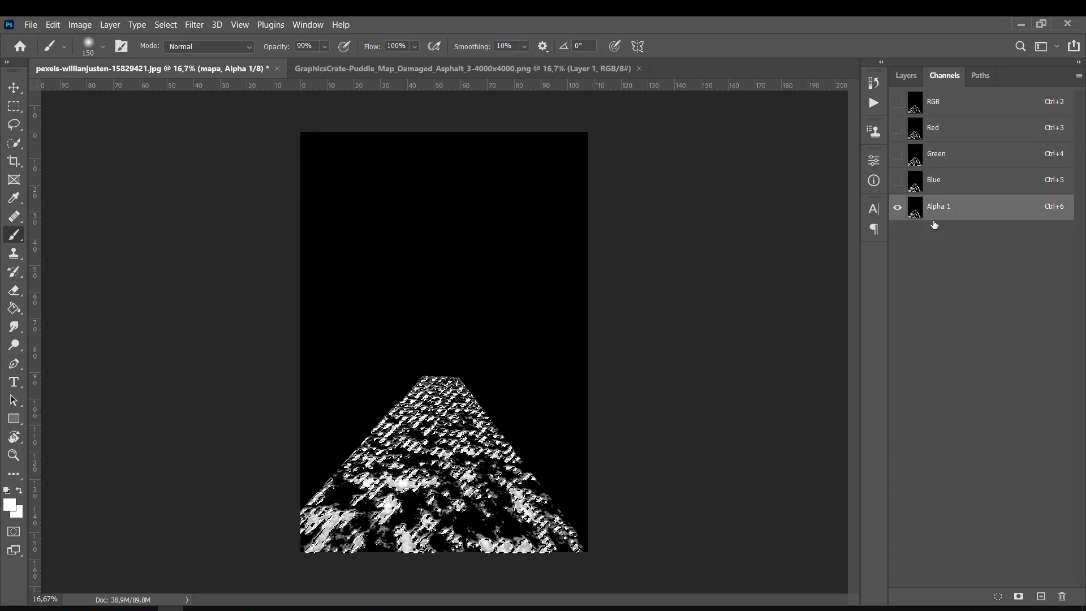
left_click(949, 111)
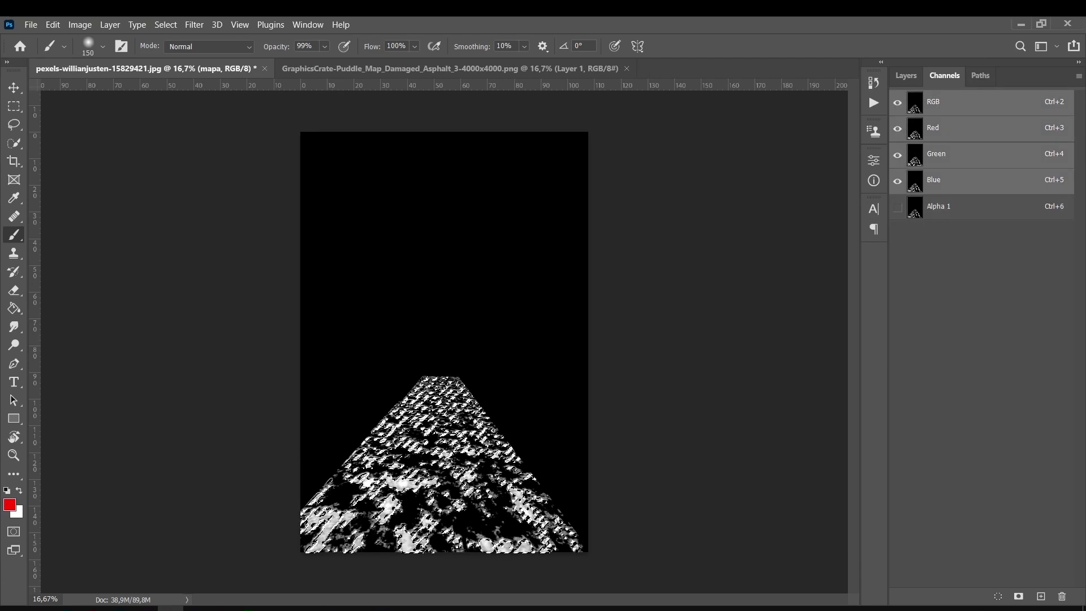
left_click(908, 76)
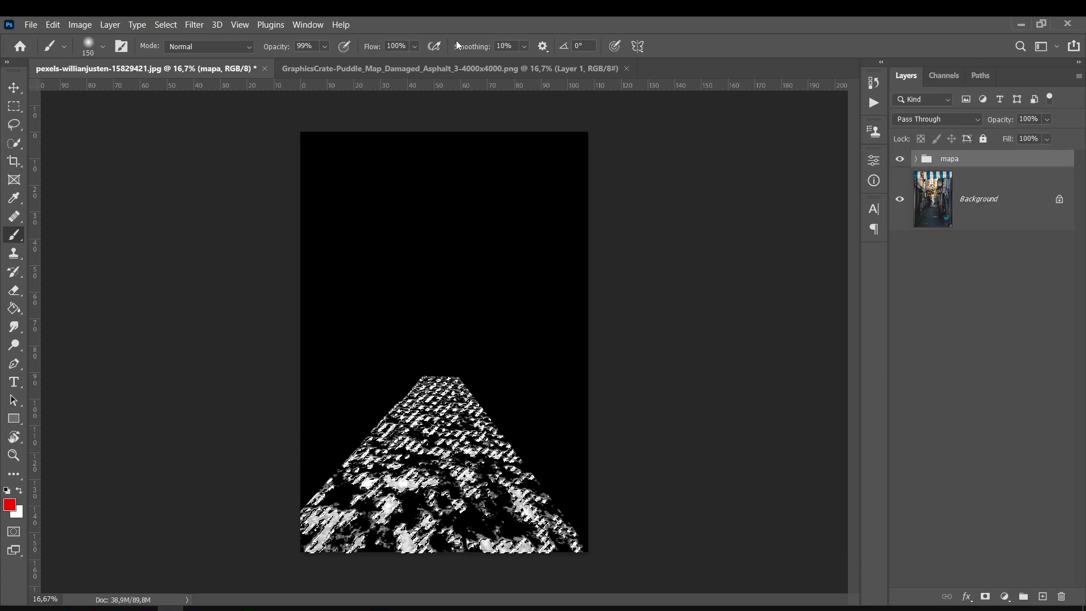
left_click(178, 26)
- Deselect, hide the mapa group, and duplicate the Background into Background copy
left_click(180, 52)
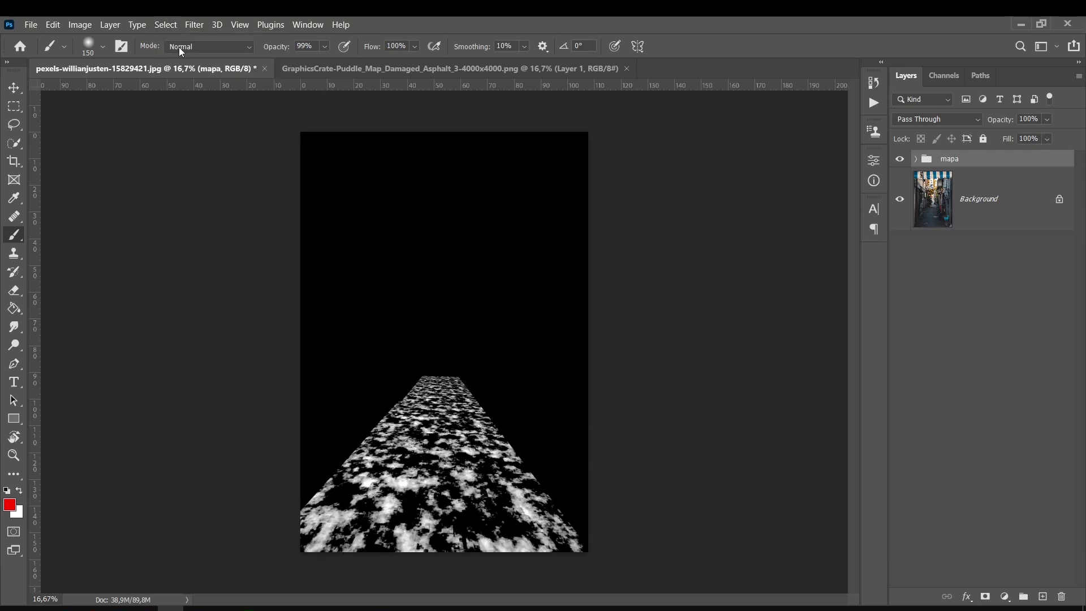
left_click(973, 190)
left_click(901, 160)
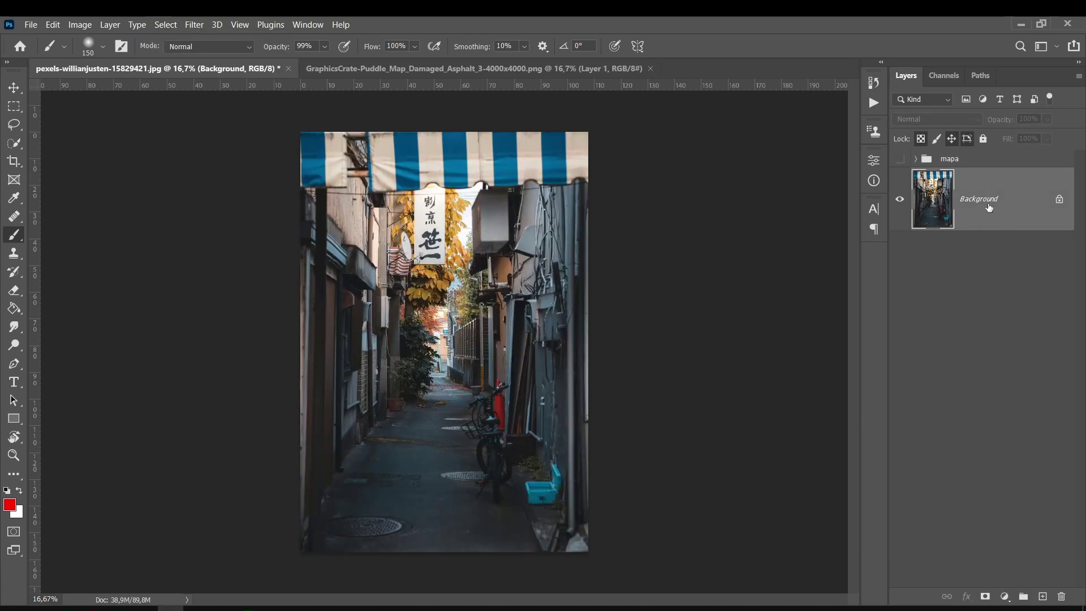
key("ctrl+j")
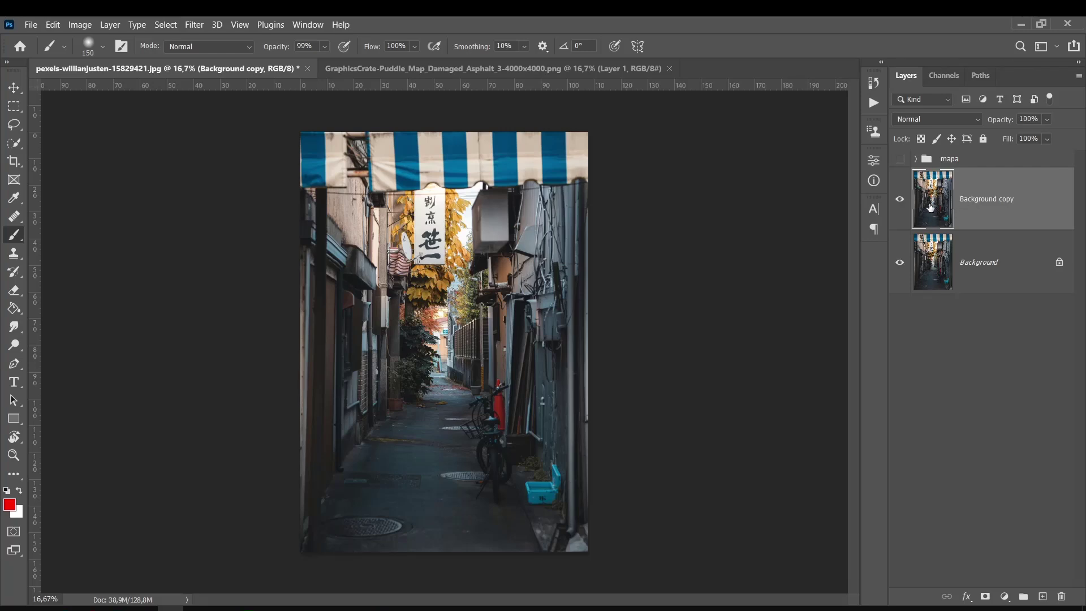
left_click(14, 125)
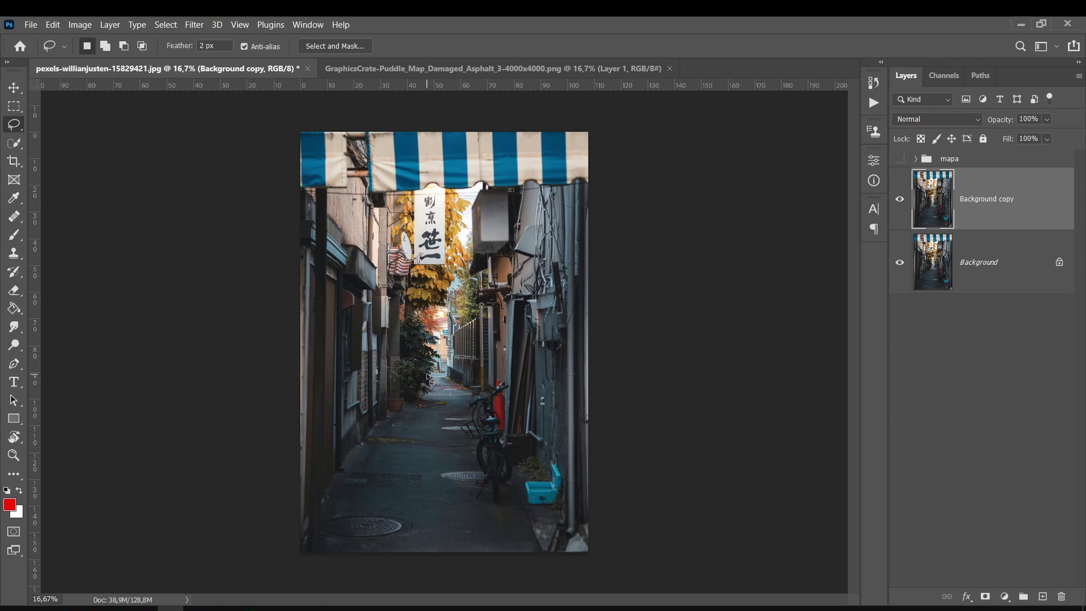
- Lasso-trace the alley pavement around the blue bin and mask Background copy to it
mouse_move(426, 375)
left_mouse_down()
mouse_move(425, 396)
mouse_move(346, 456)
mouse_move(323, 500)
mouse_move(317, 560)
mouse_move(492, 589)
mouse_move(551, 584)
left_mouse_up()
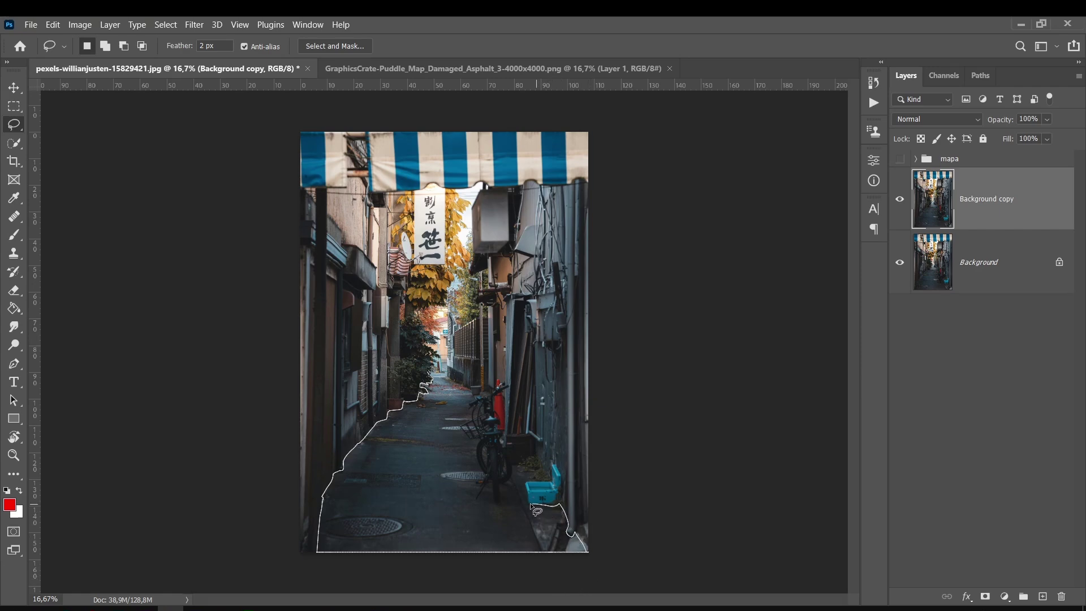
mouse_move(529, 486)
left_mouse_down()
mouse_move(501, 496)
mouse_move(448, 374)
left_mouse_up()
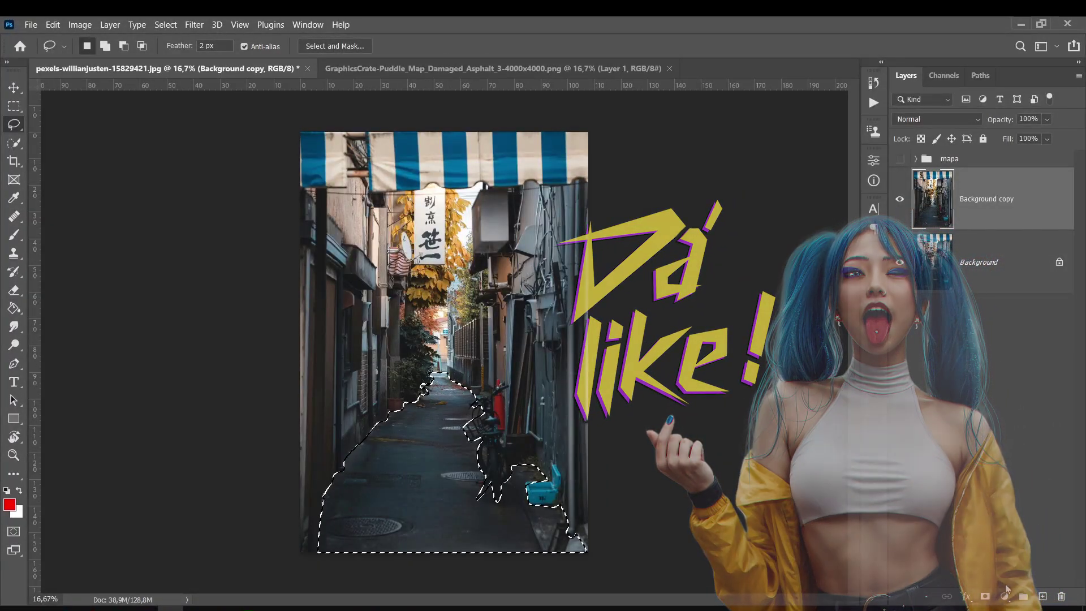
left_click(985, 599)
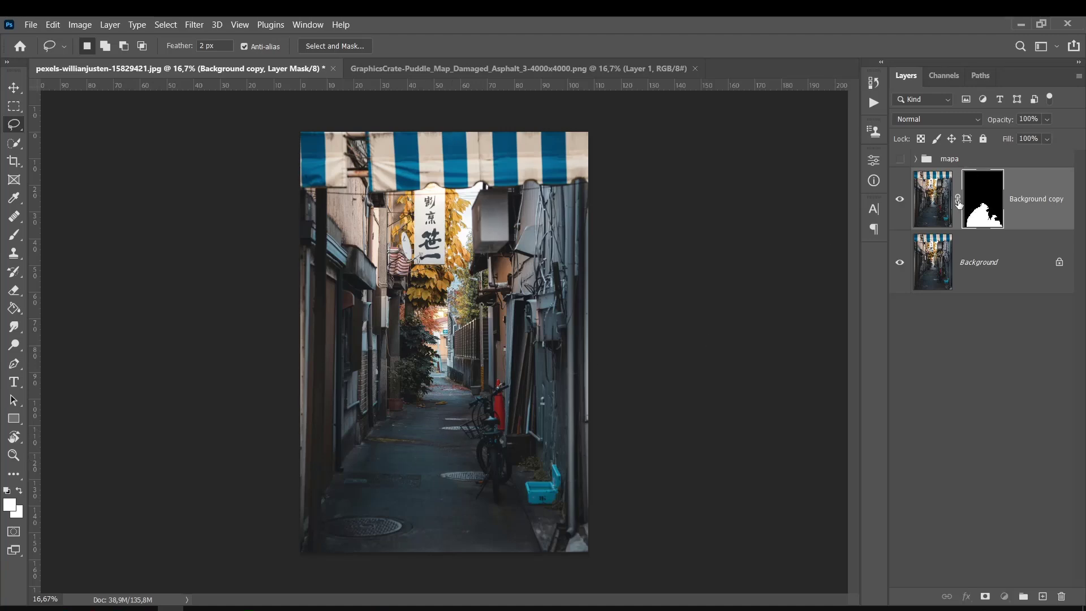
- Target the Background copy's image, flip it vertically, then undo the flip
left_click(934, 215)
left_click(958, 201)
left_click(931, 207)
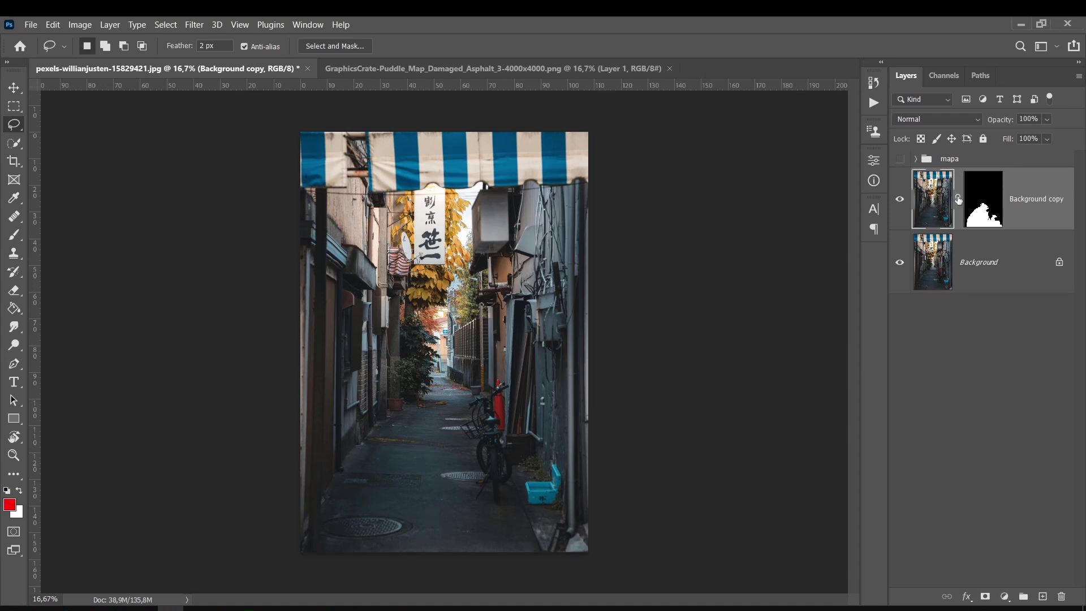
key("ctrl+t")
right_click(505, 314)
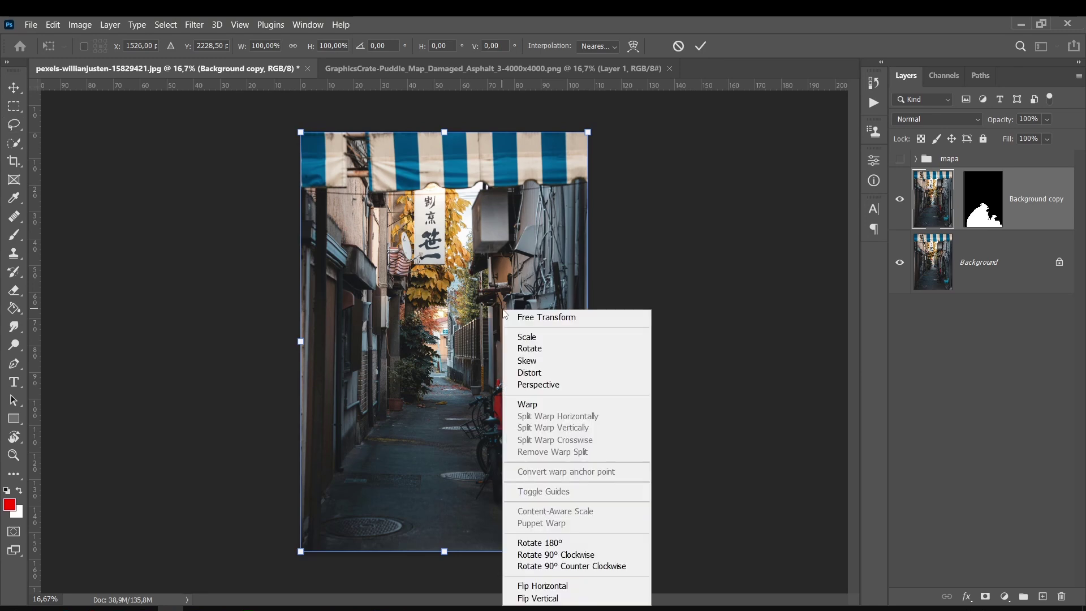
left_click(534, 599)
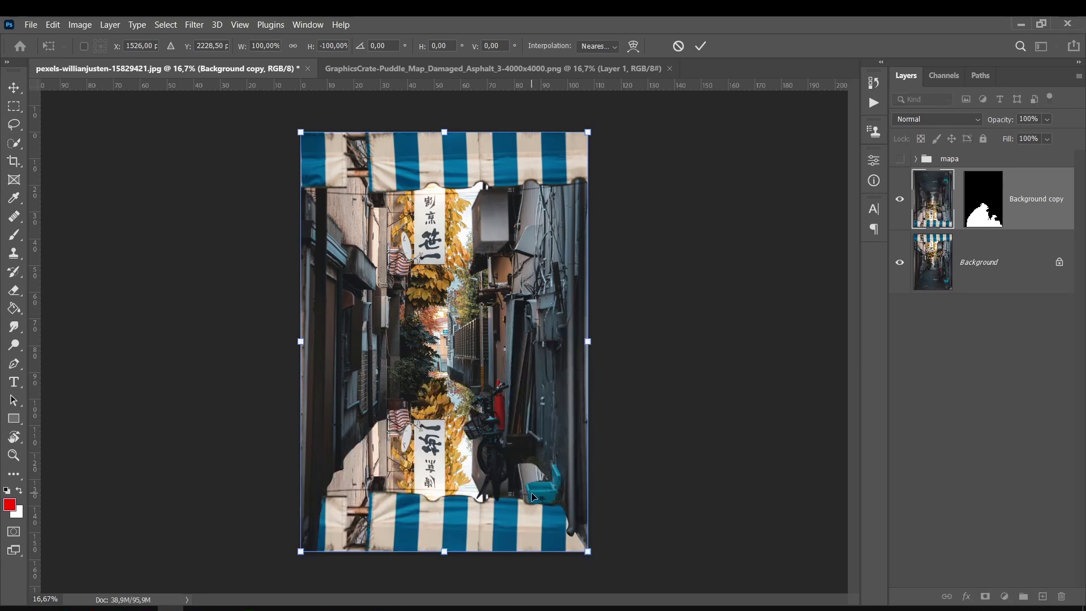
key("Return")
key("l")
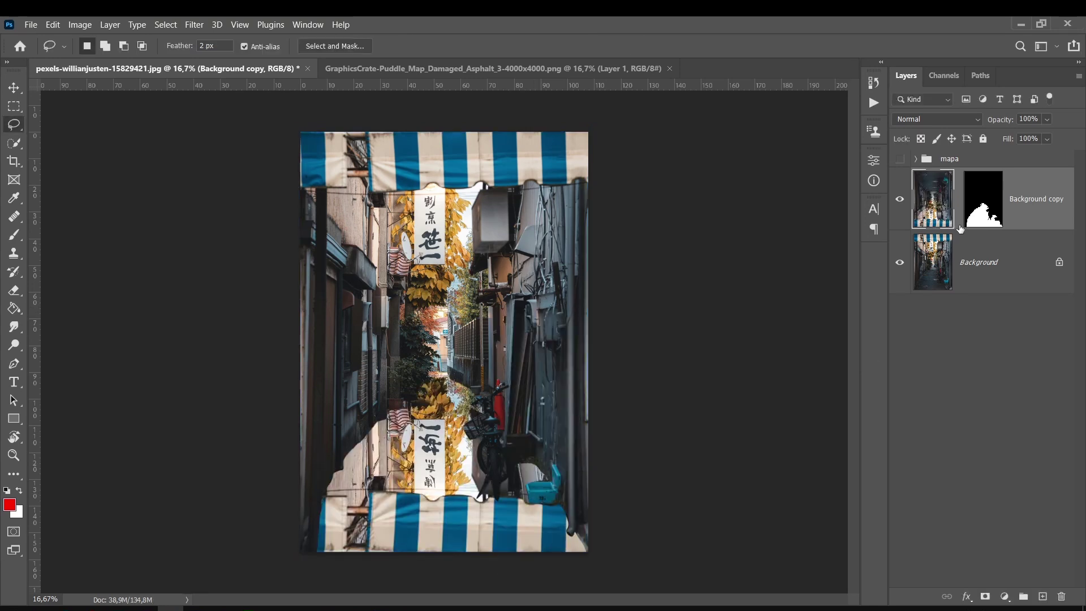
key("ctrl+z")
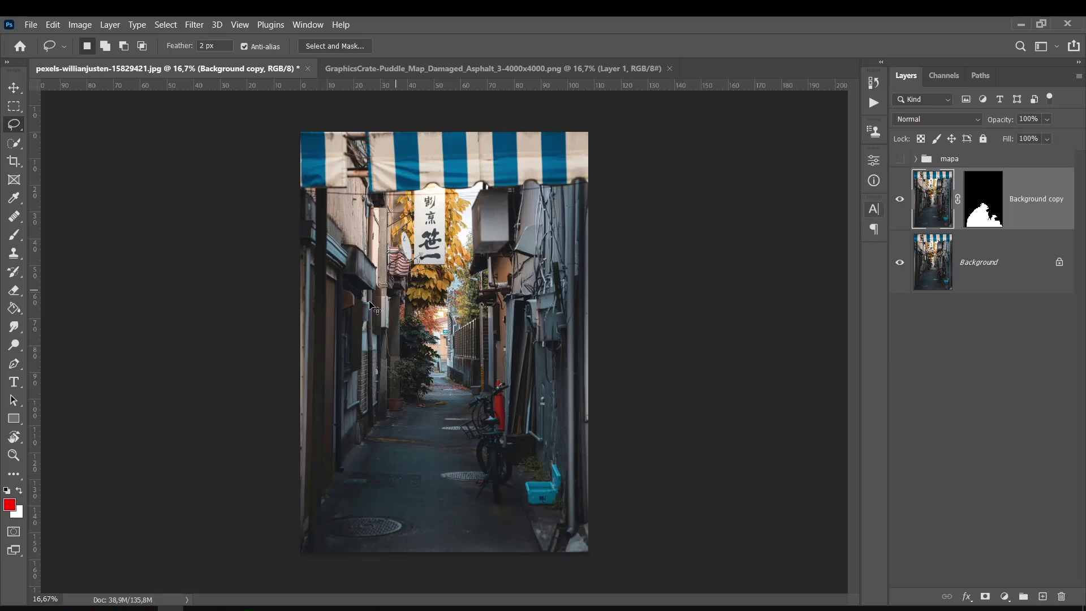
- Retry the vertical flip on the copy, then cancel the transform
key("ctrl+t")
right_click(457, 308)
left_click(494, 598)
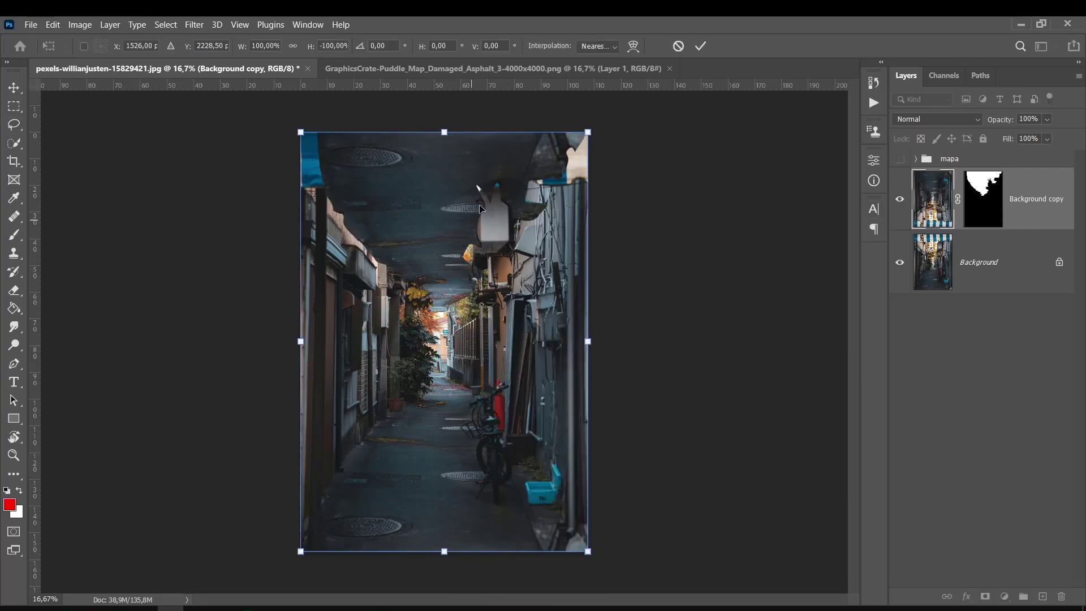
key("Escape")
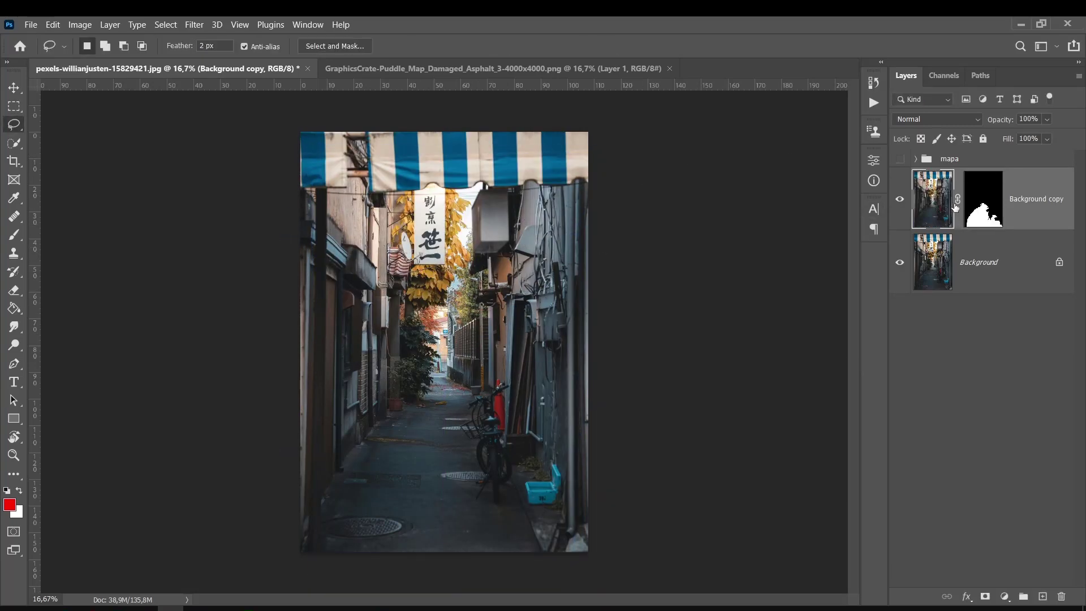
- Unlink the copy from its mask, flip it vertically, and toggle the mask to preview
left_click(957, 199)
key("ctrl+t")
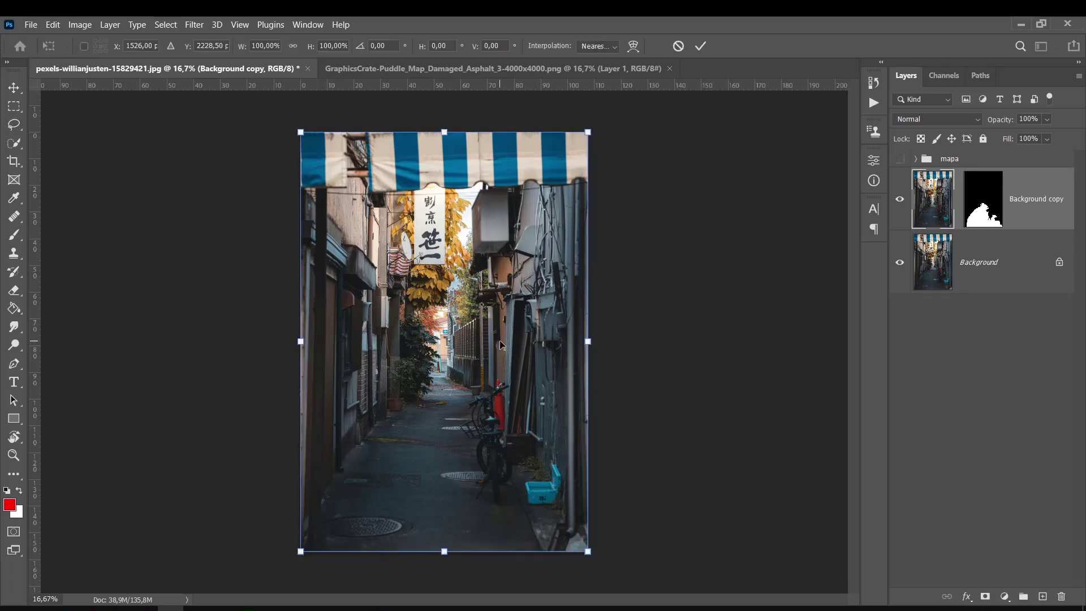
right_click(500, 344)
left_click(599, 334)
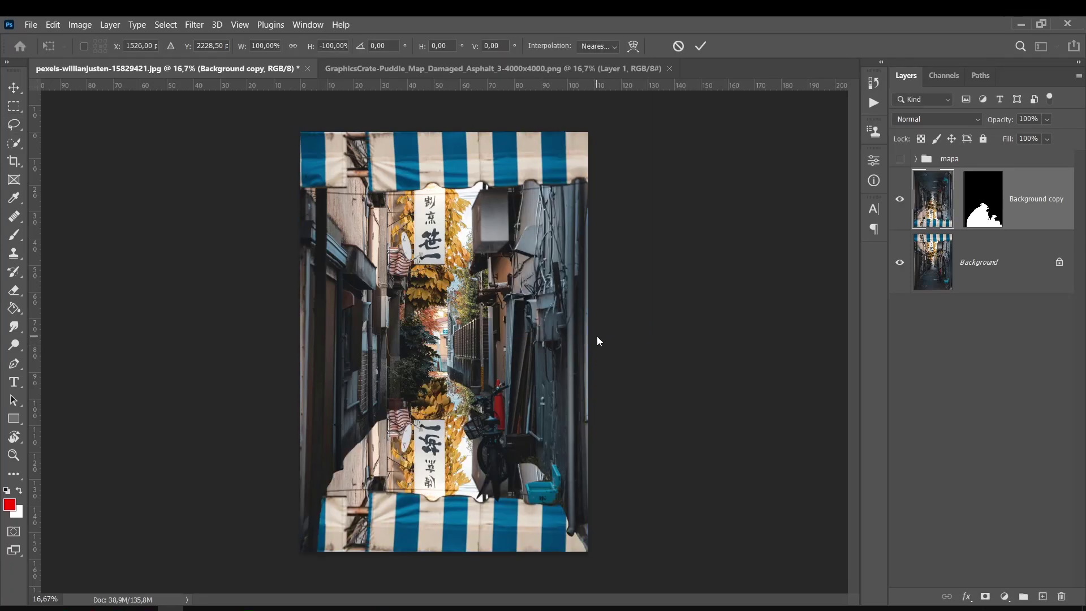
key("Return")
left_click(997, 202, "shift")
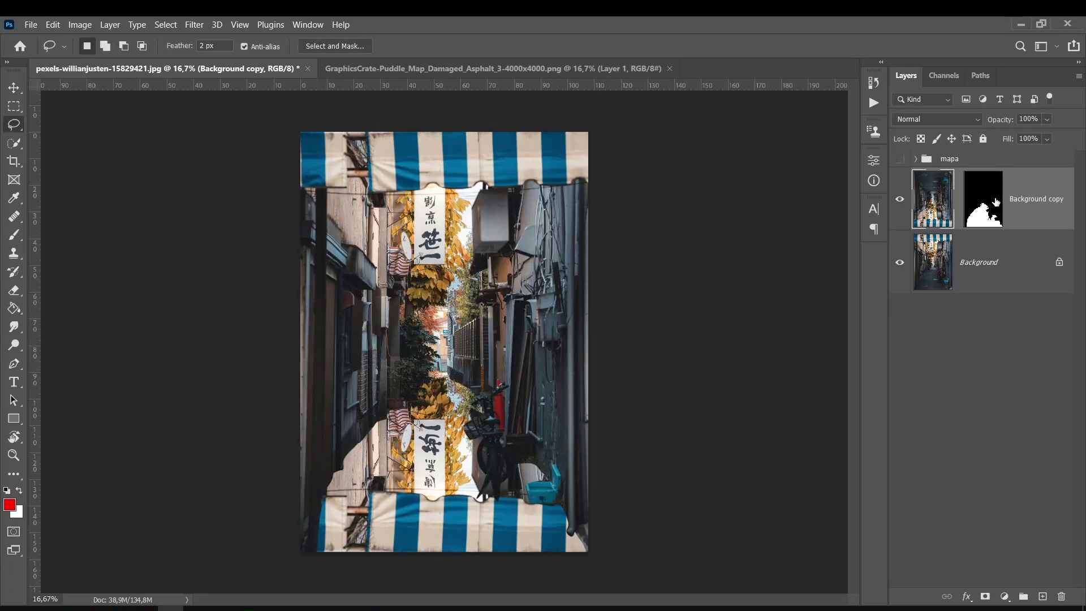
left_click(996, 202, "shift")
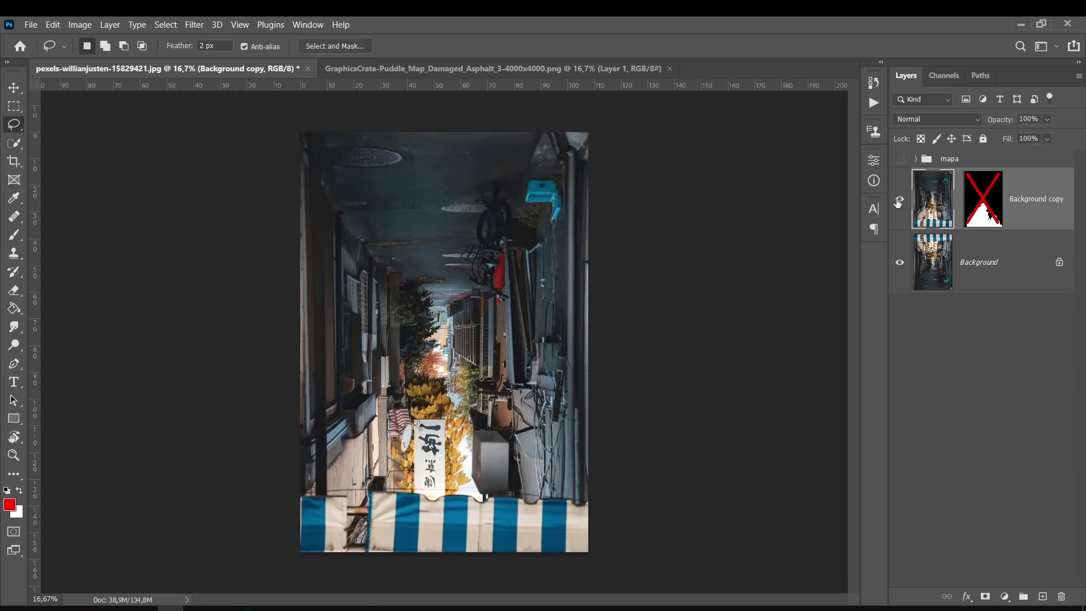
left_click(982, 198, "shift")
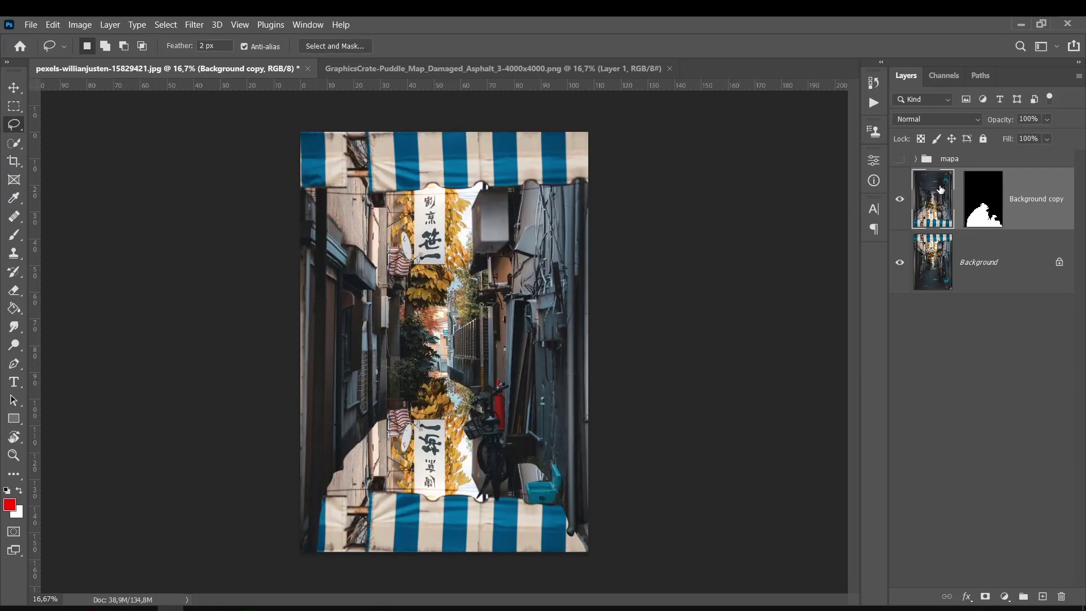
- Move the flipped copy down about 8.68 cm and put it into Group 1
key("ctrl+t")
mouse_move(361, 309)
left_mouse_down()
mouse_move(358, 389)
mouse_move(346, 379)
left_mouse_up()
key("Return")
key("l")
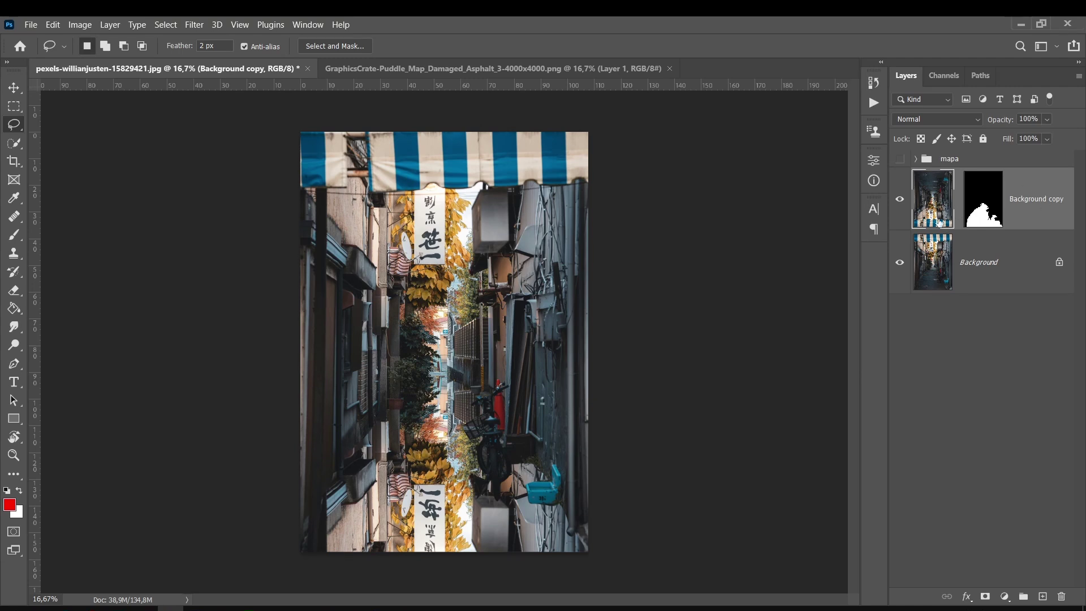
key("ctrl+g")
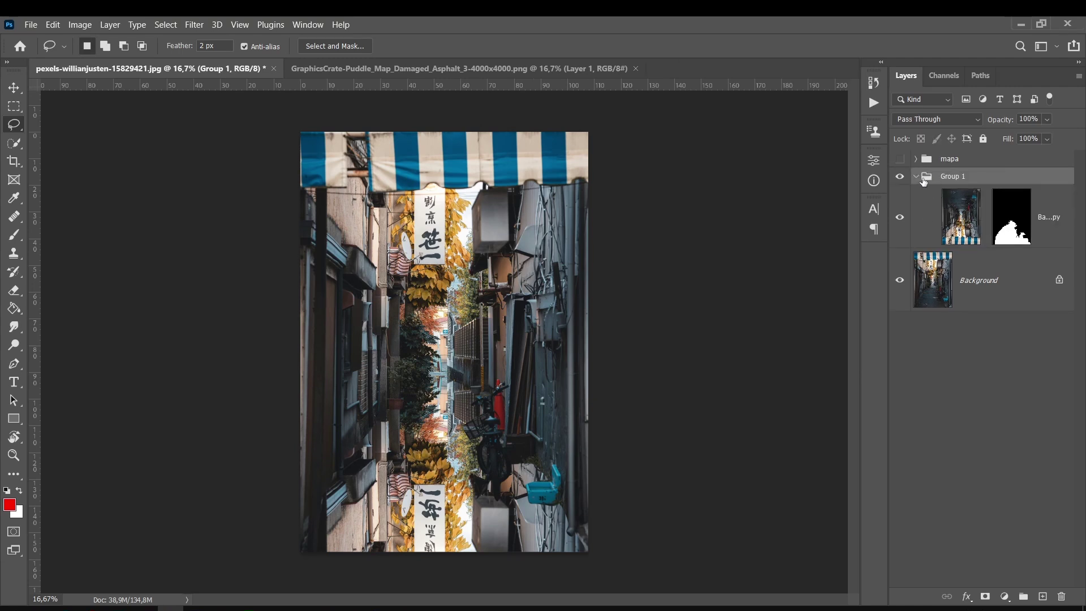
- Inspect the mirrored copy in Group 1, then load Alpha 1 from Channels as a selection
left_click(922, 177)
left_click(916, 177)
left_click(940, 222)
left_click(899, 217)
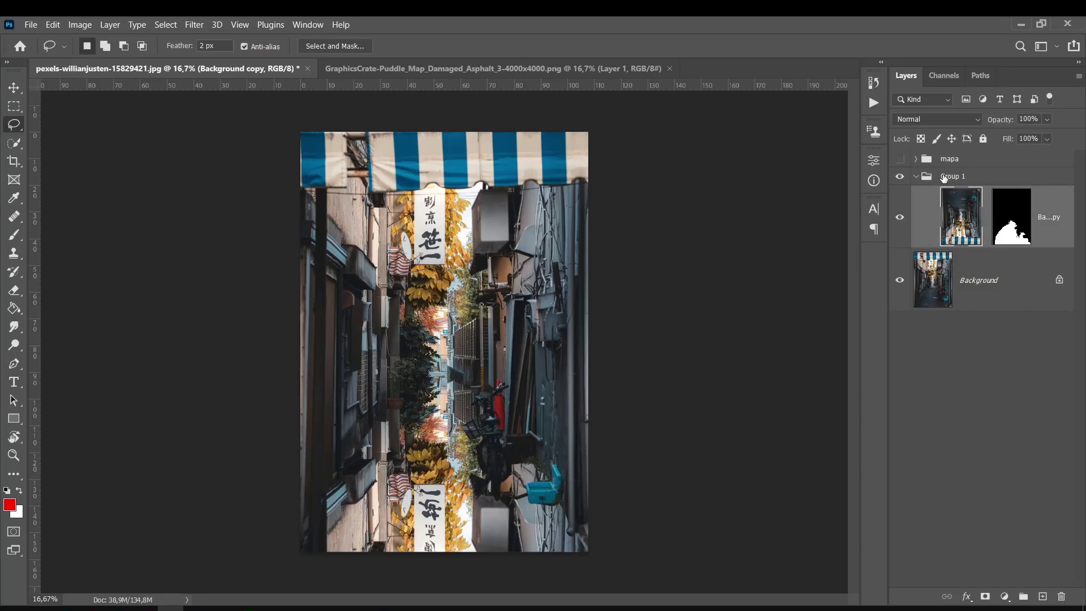
left_click(940, 179)
left_click(916, 177)
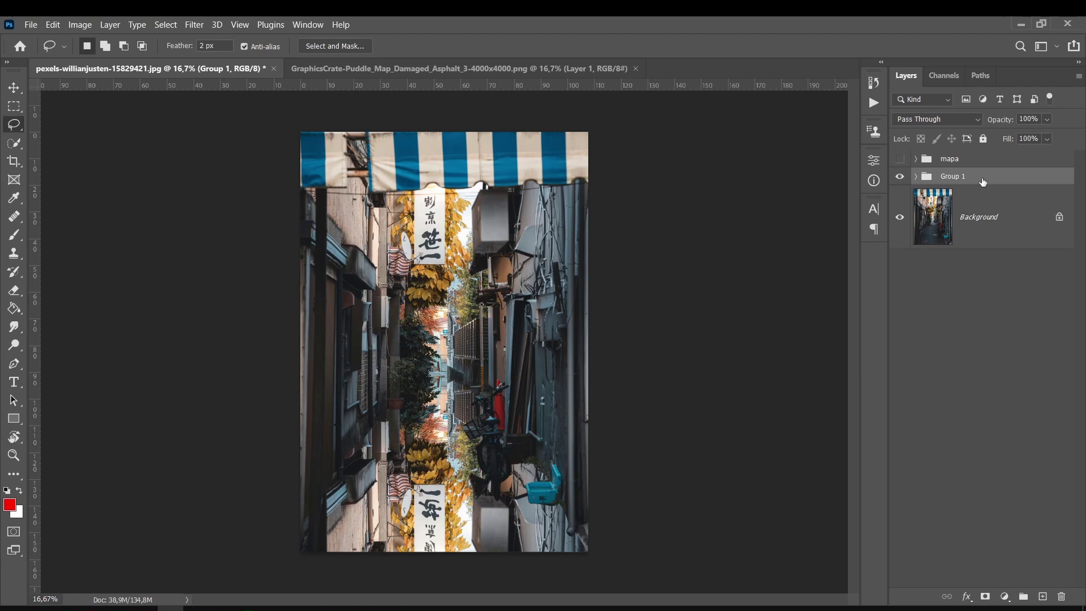
left_click(947, 79)
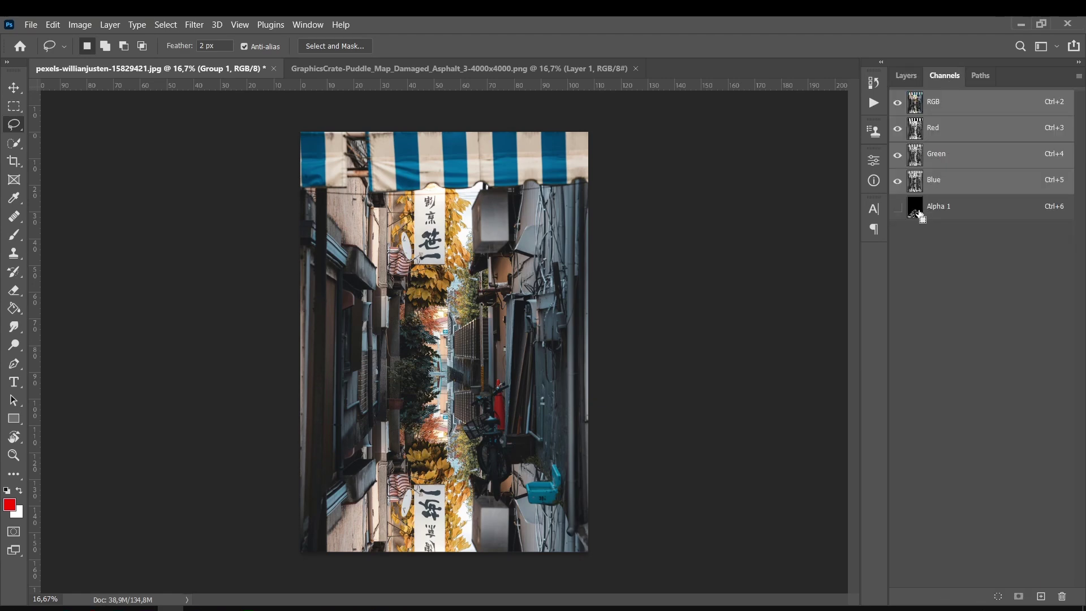
left_click(915, 210, "ctrl")
- Back in Layers, add a mask to Group 1, then undo it
left_click(905, 75)
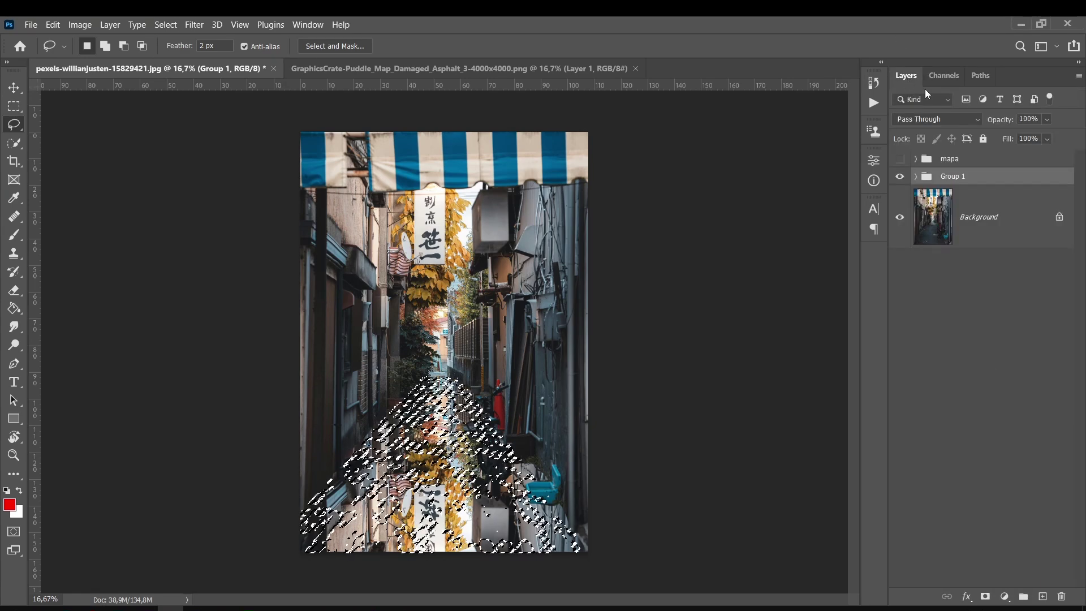
left_click(985, 598)
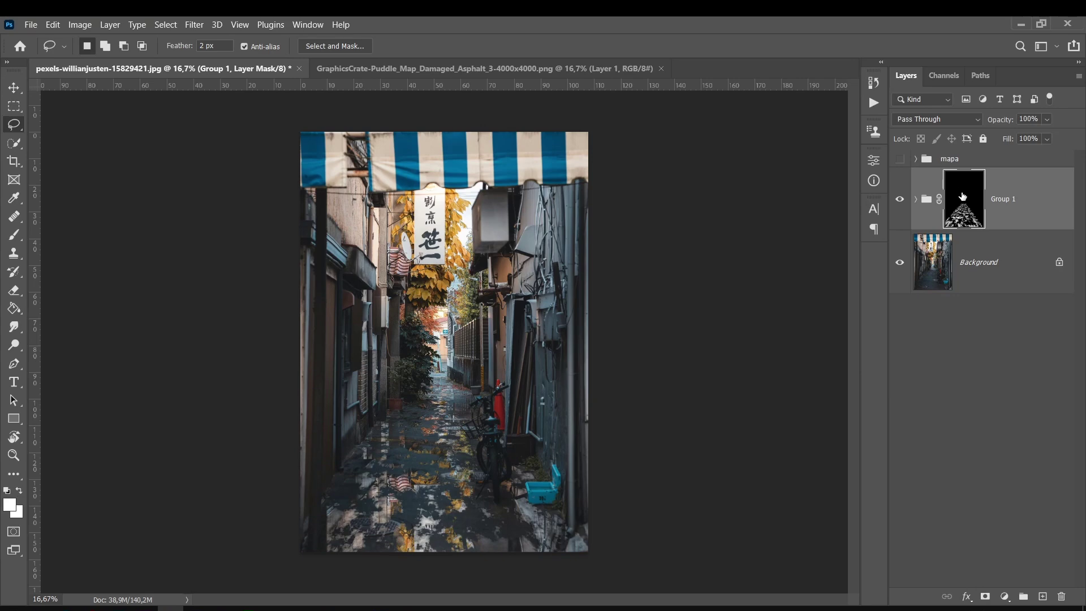
key("ctrl+z")
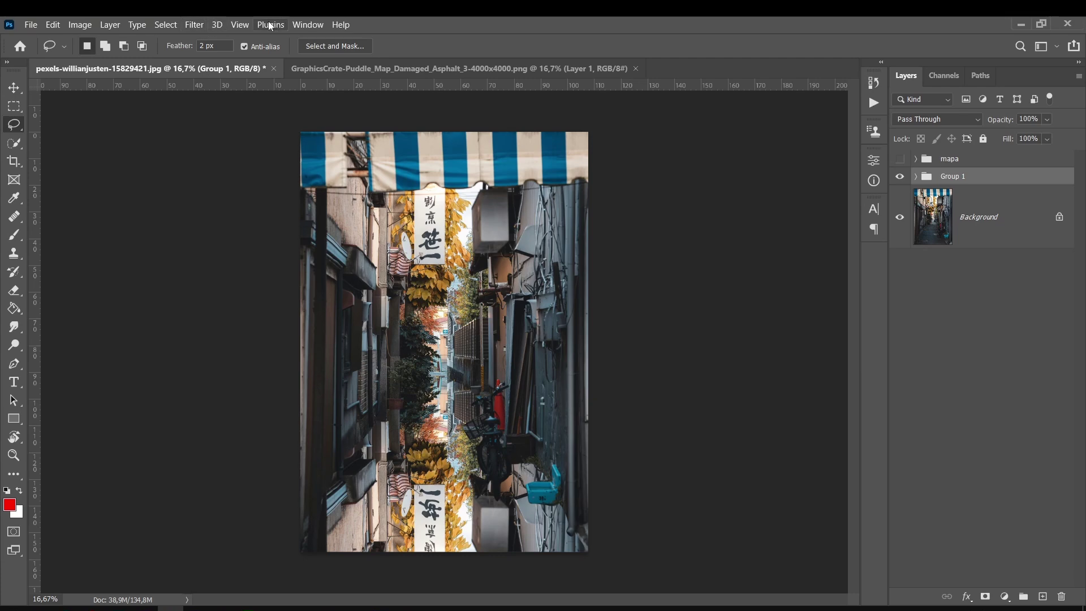
- Load Alpha 1 through Select > Load Selection and use it as Group 1's mask
left_click(159, 28)
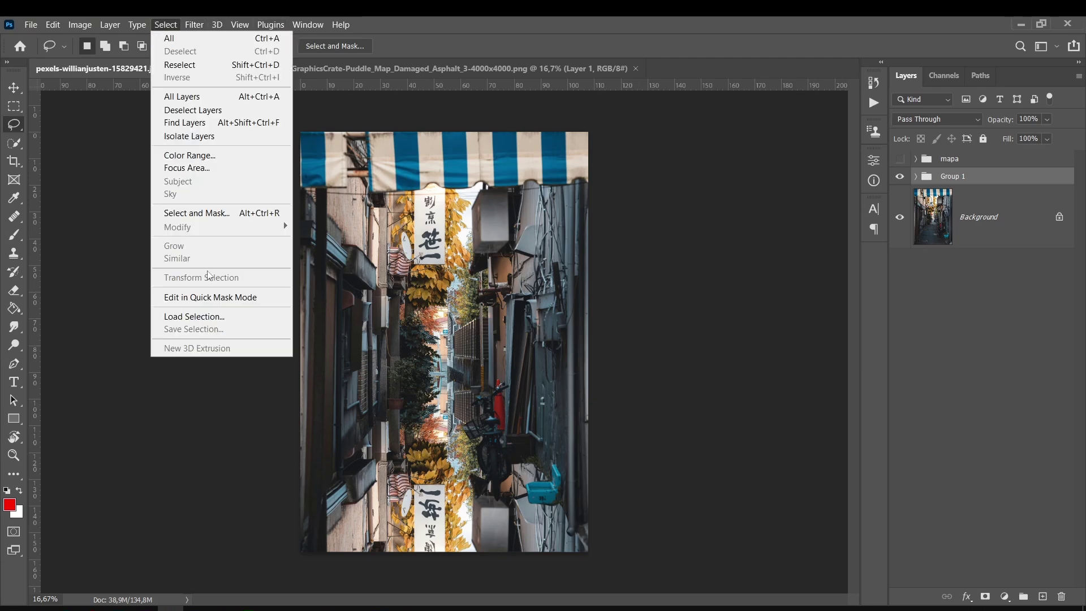
left_click(205, 321)
left_click(474, 189)
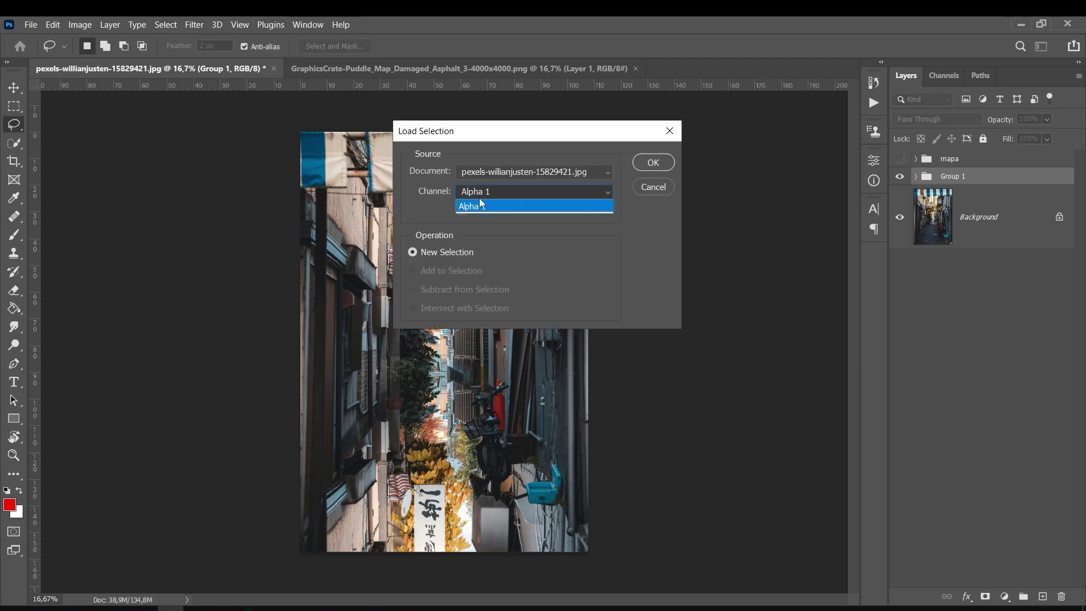
left_click(479, 206)
key("Return")
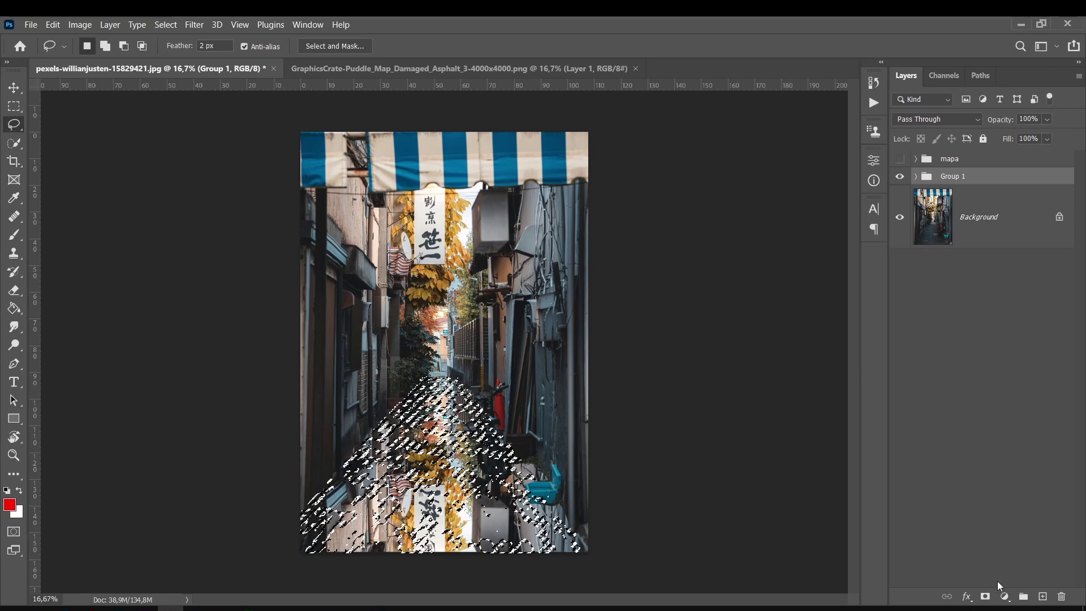
left_click(985, 597)
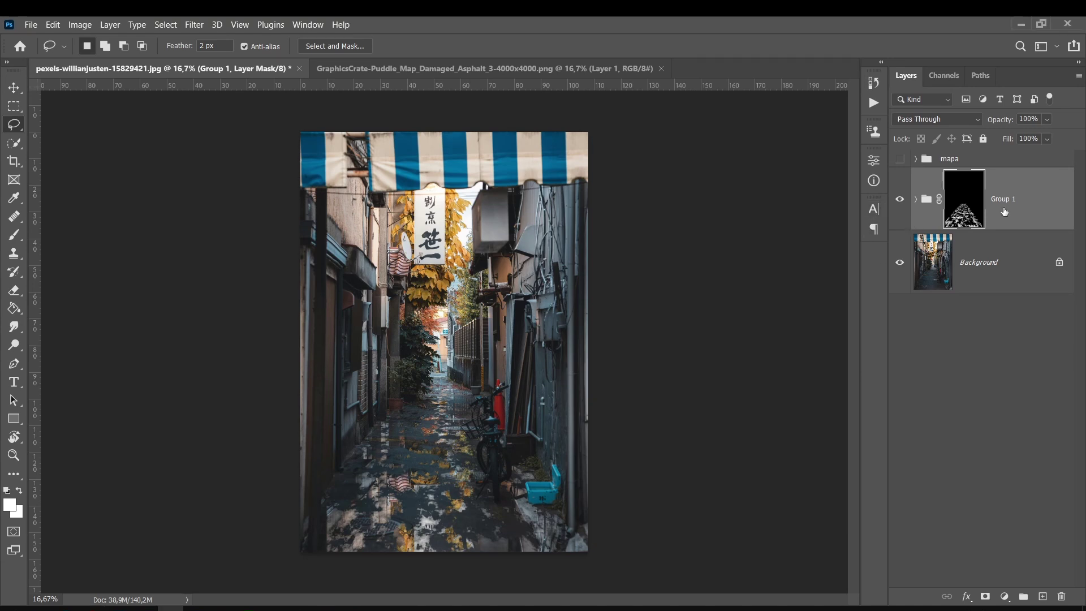
- Expand Group 1 and hide the mirrored Background copy
left_click(911, 207)
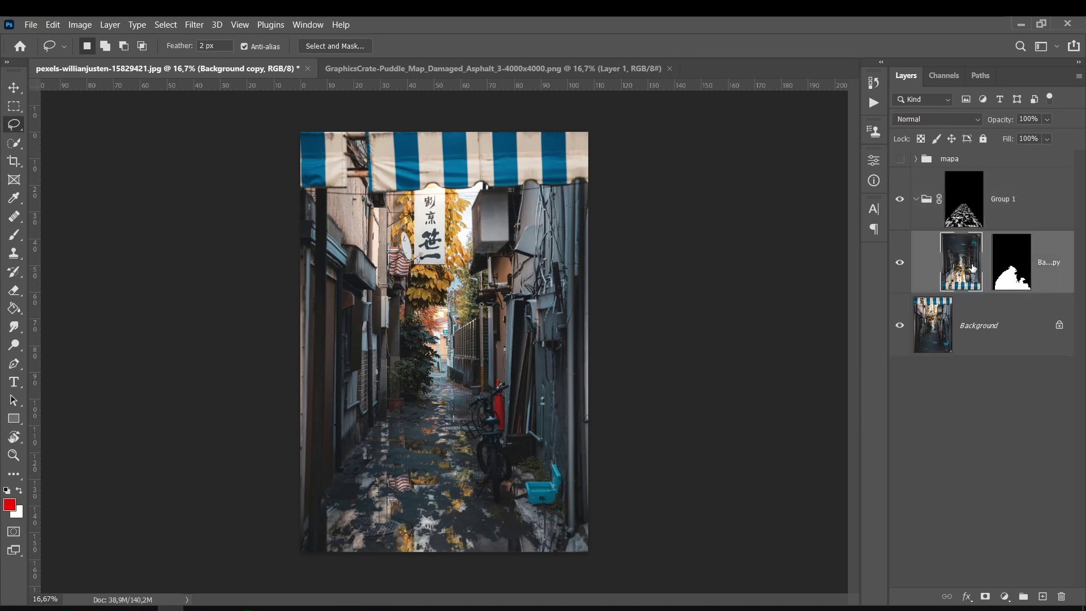
left_click(968, 273)
left_click(901, 263)
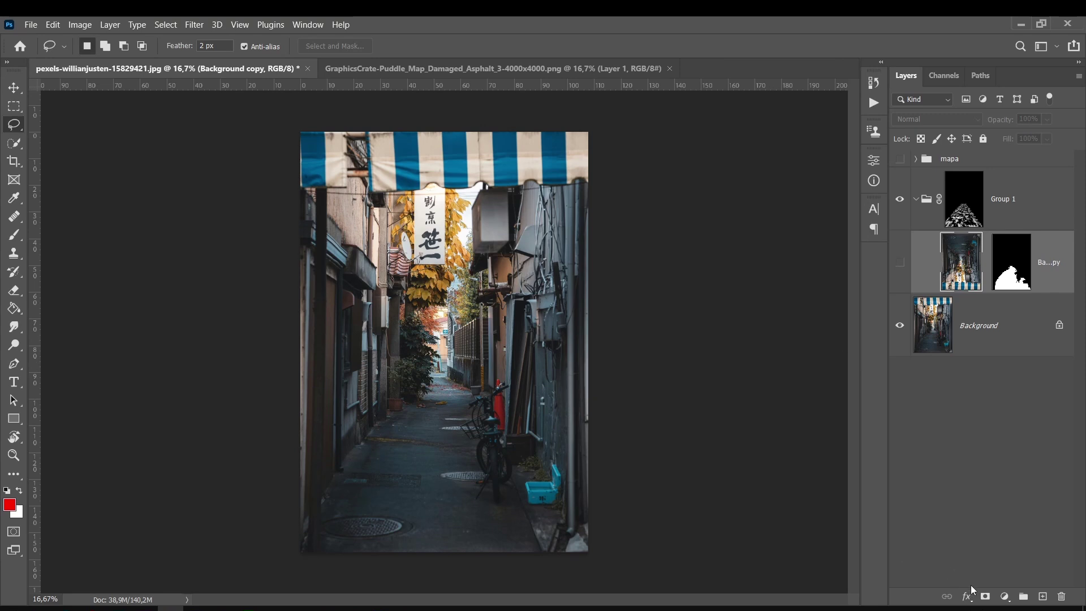
- Add a red-to-white Gradient Map adjustment inside Group 1 and preview its gradient settings
left_click(1005, 597)
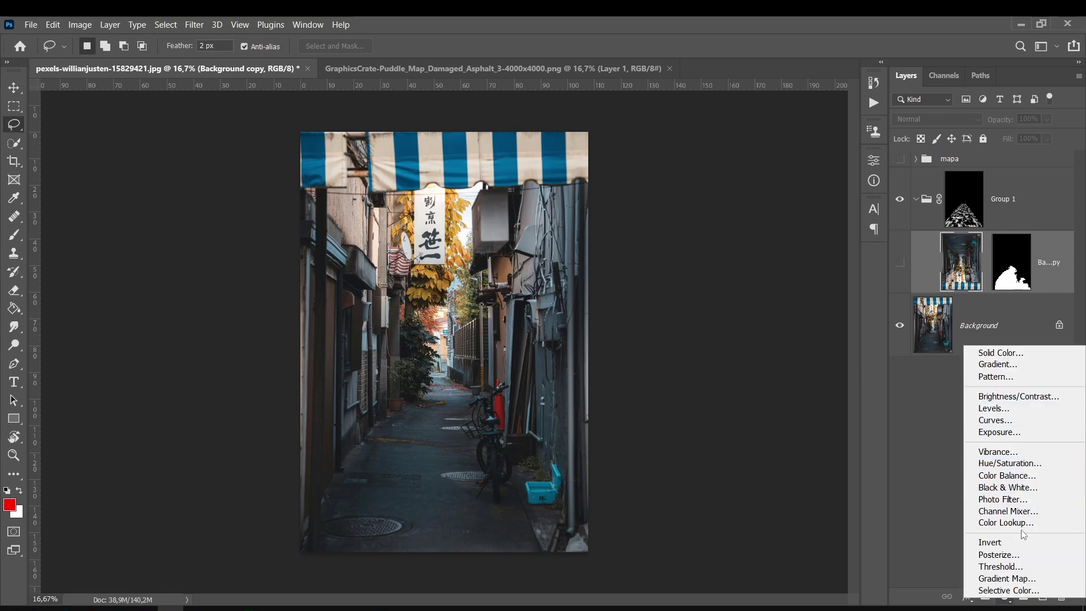
left_click(1007, 578)
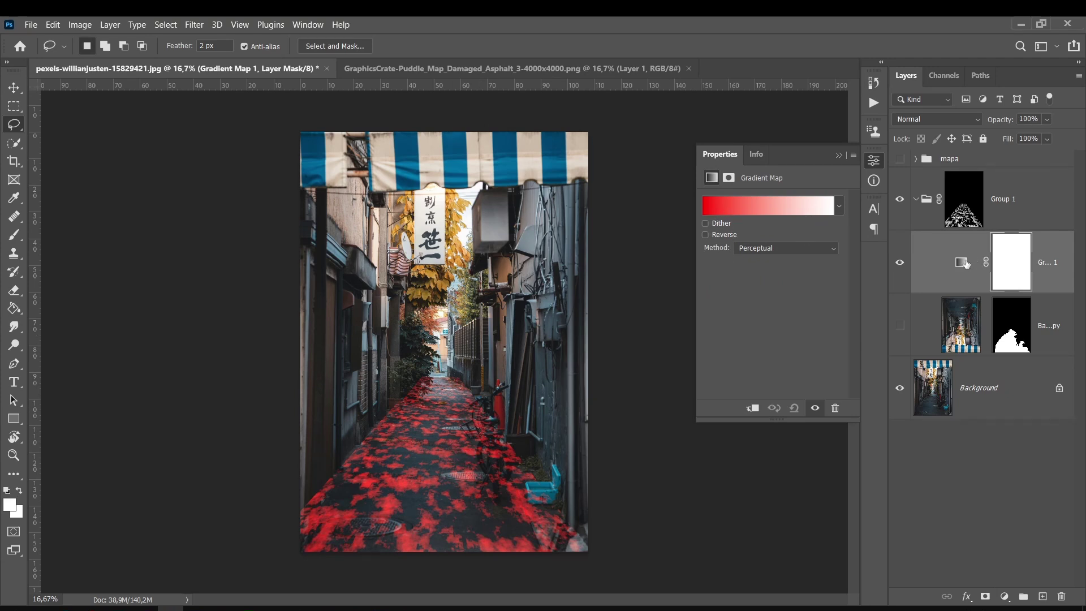
left_click(1008, 261)
left_click(963, 263)
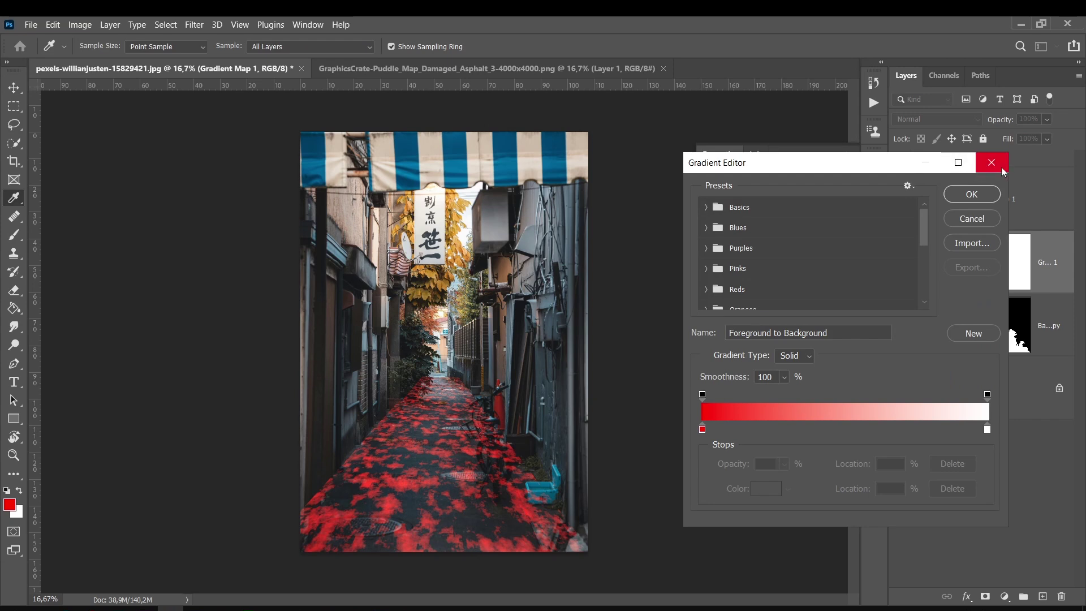
left_click(959, 195)
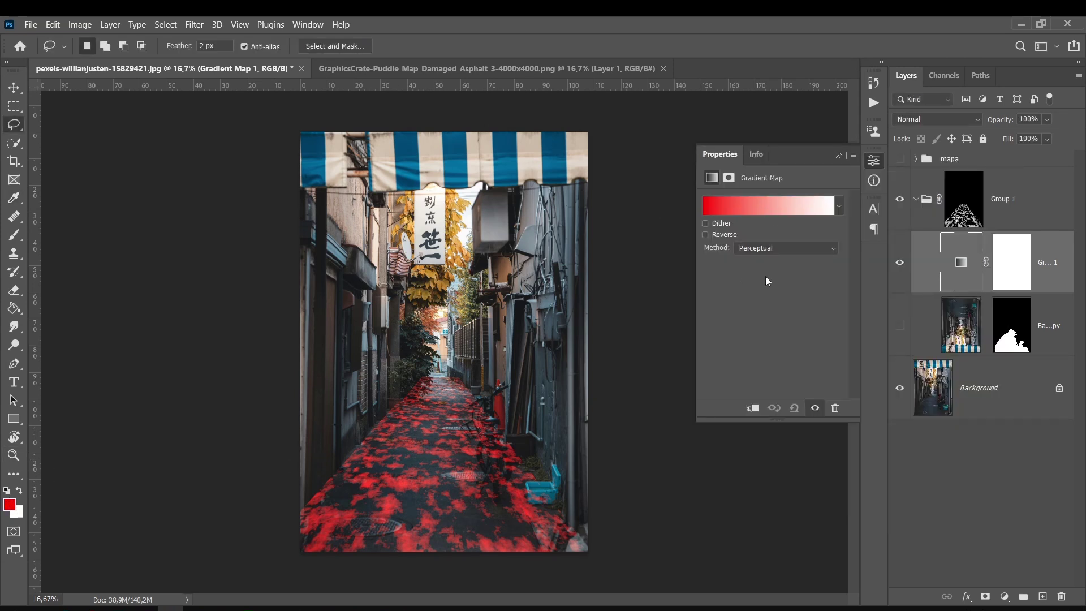
- Set the gradient's dark stop to slate #283941 sampled from the photo
left_click(736, 209)
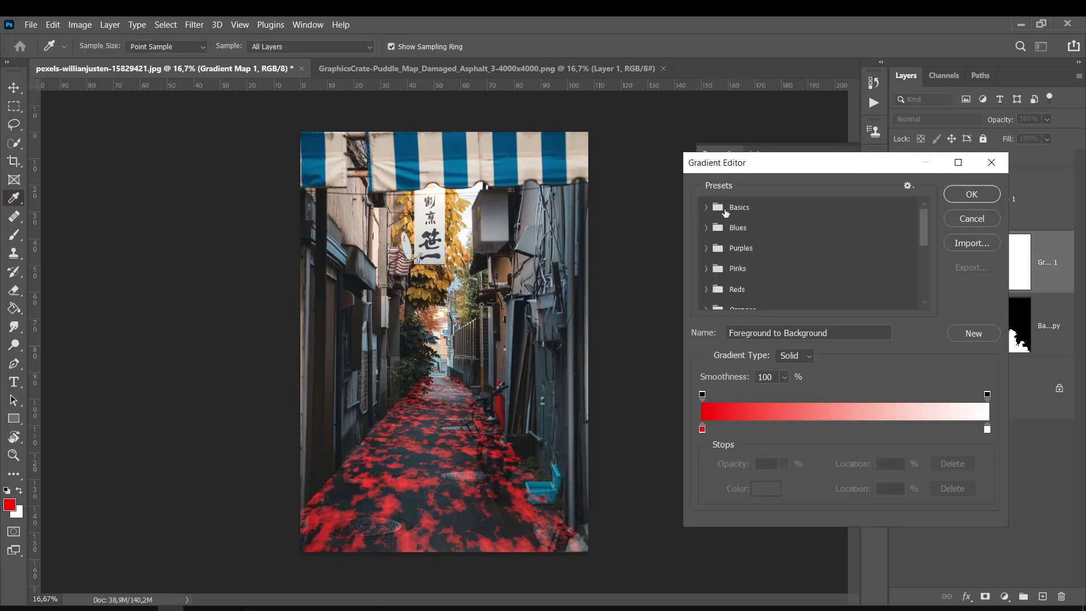
left_click(703, 430)
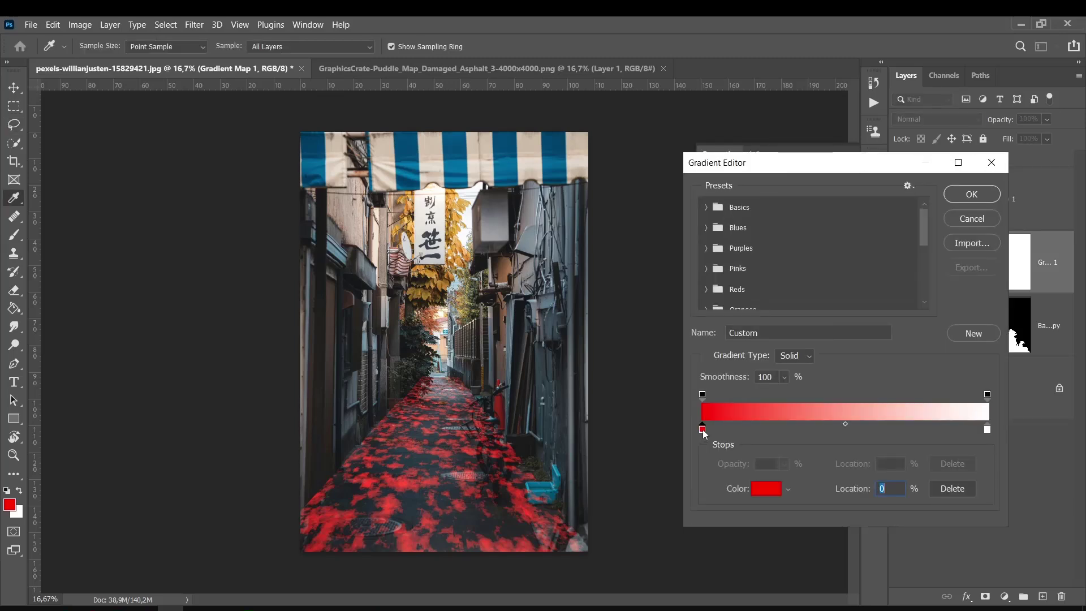
double_click(703, 430)
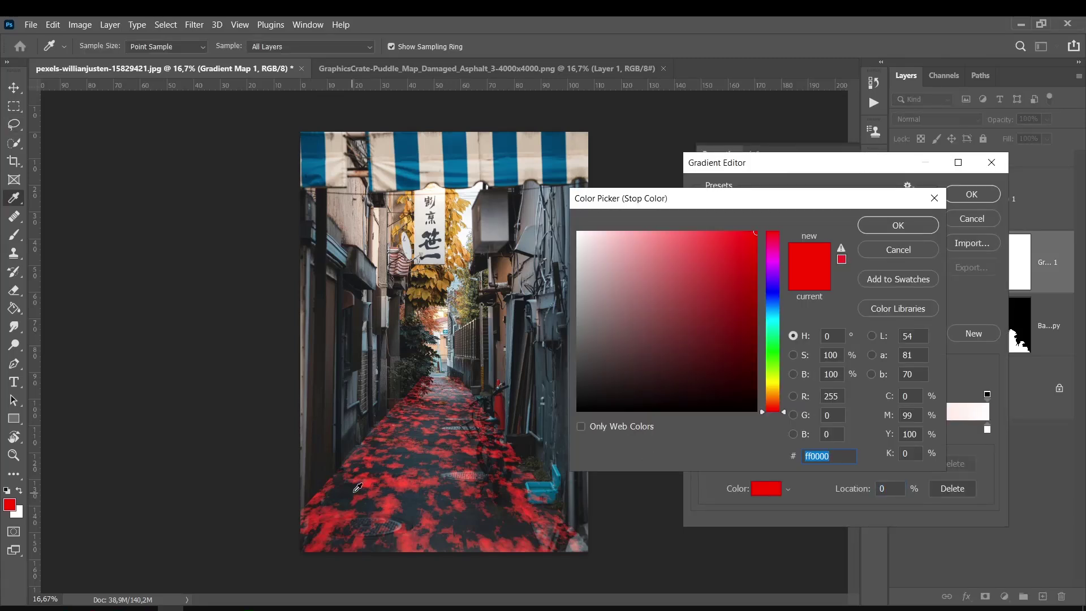
left_click(422, 467)
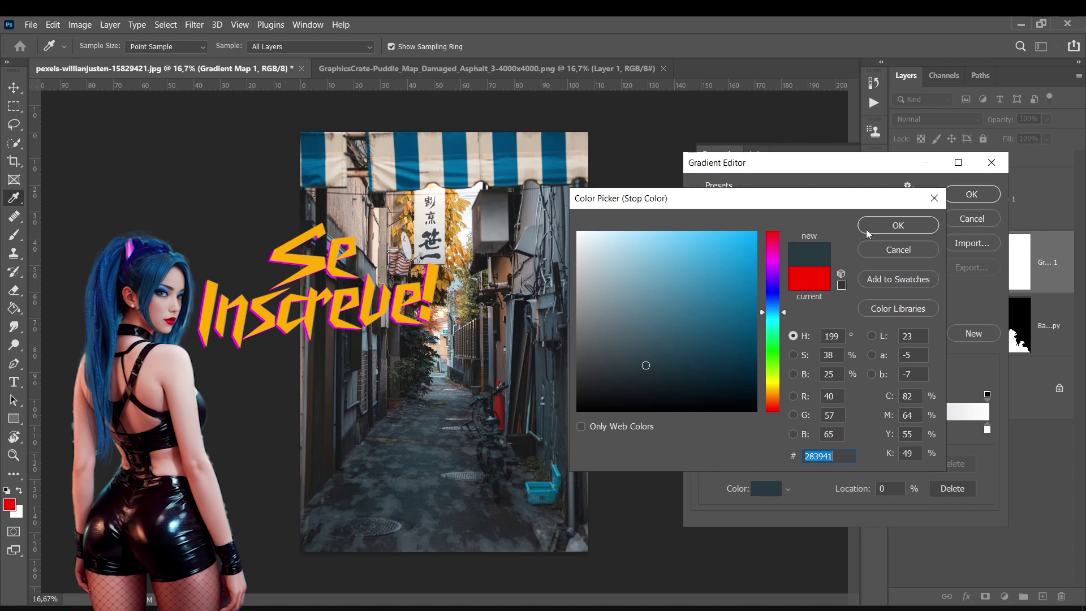
left_click(888, 227)
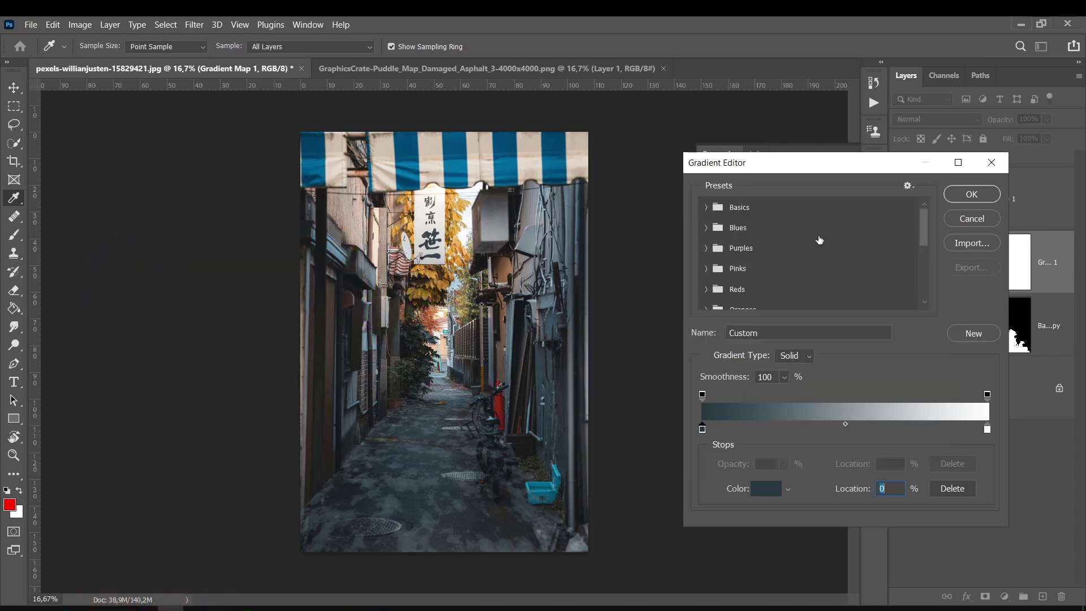
- Set the white end stop to a lightened sampled blue, #84a3b4, and apply the gradient
left_click(988, 429)
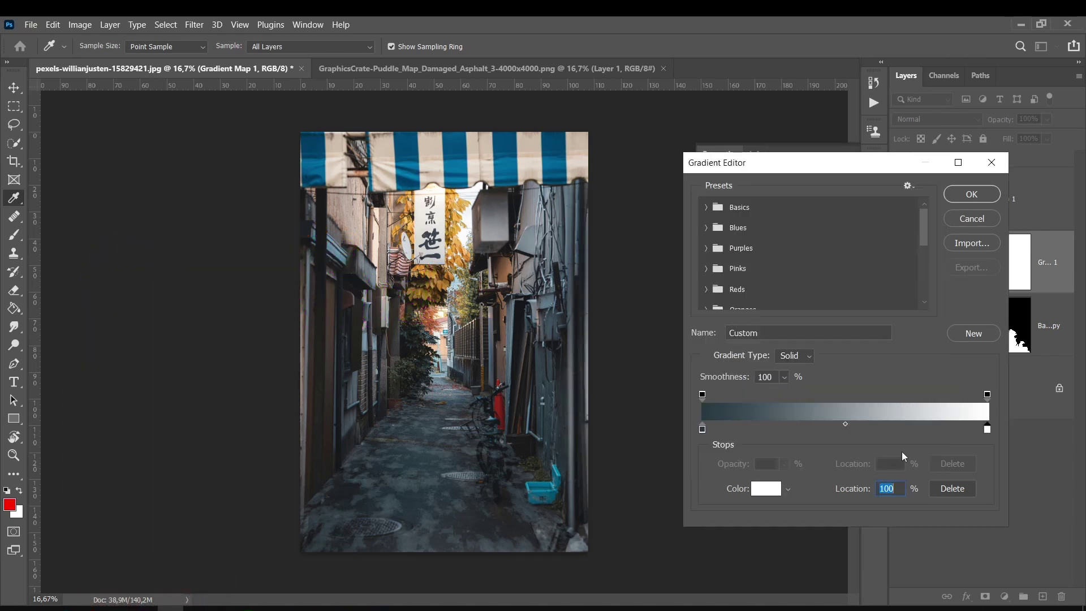
double_click(988, 430)
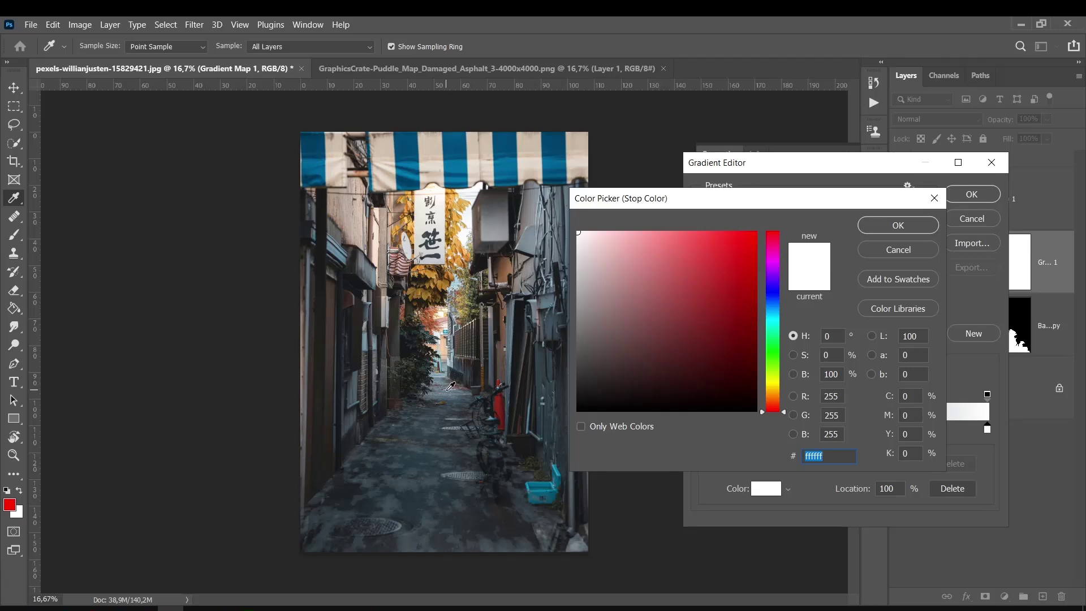
left_click(455, 389)
left_click_drag(623, 320, 629, 266)
left_click(924, 233)
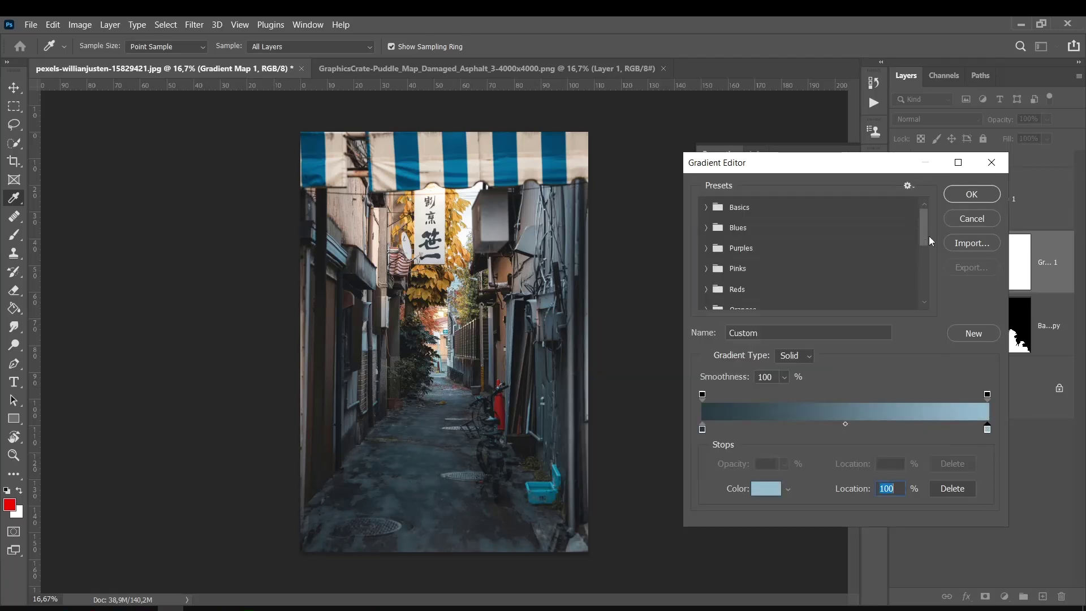
left_click(964, 198)
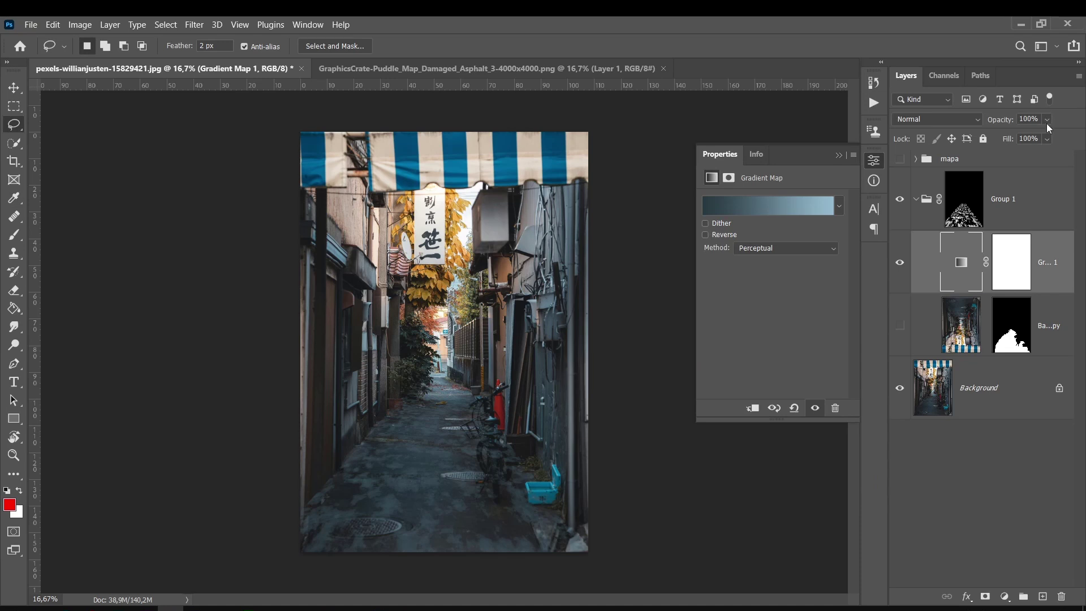
- Set the gradient map to 59% opacity, show the reflection layer, and compare the tint
left_click(1036, 136)
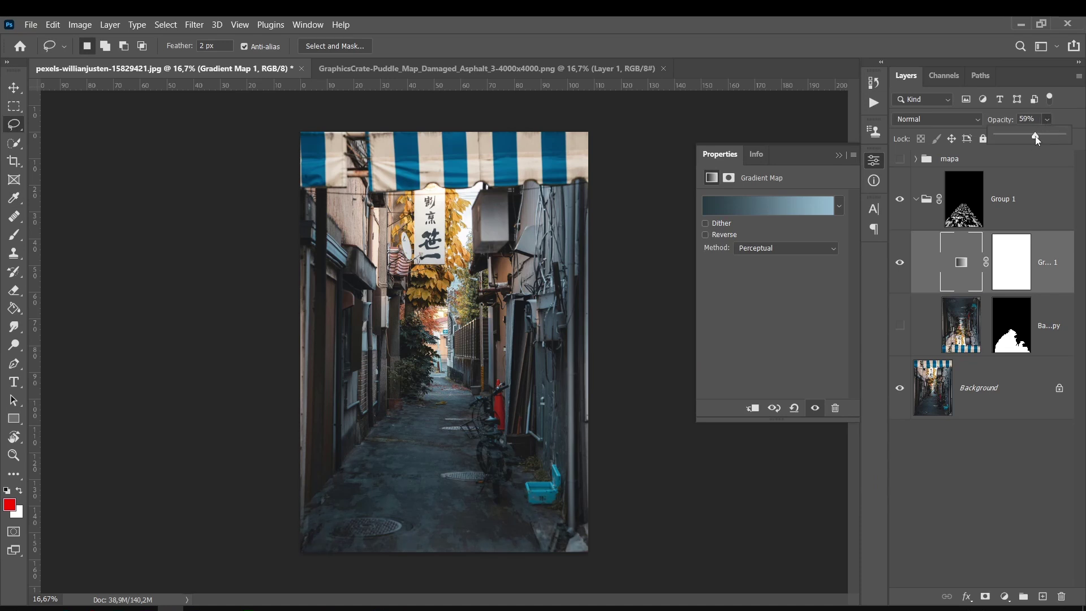
left_click(900, 326)
left_click(900, 262)
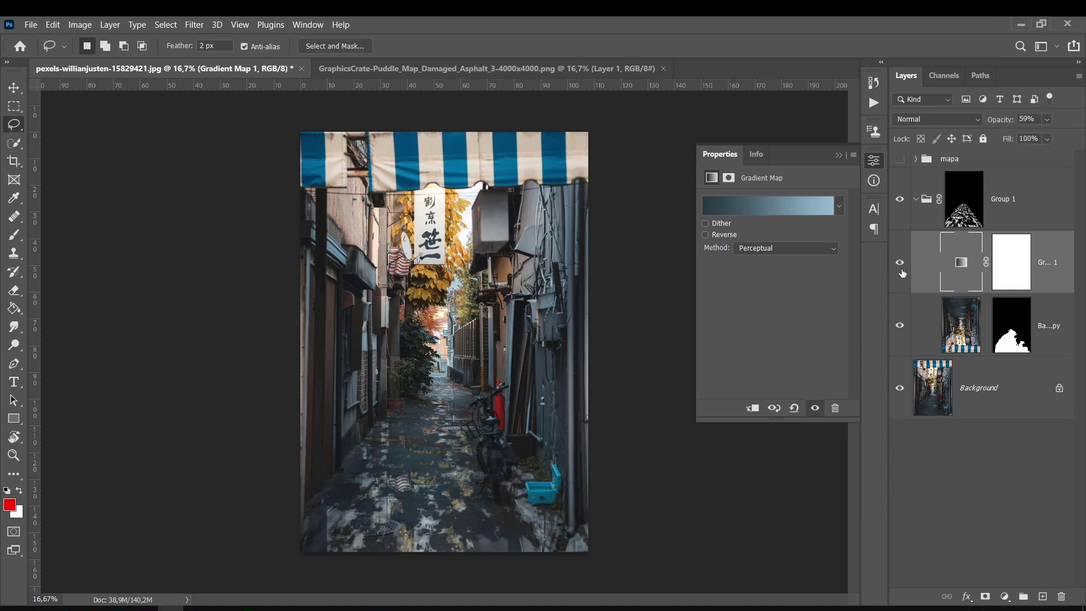
left_click(900, 262)
- Replace the gradient map's mask with a copy of the reflection layer's puddle mask
left_click(1006, 270)
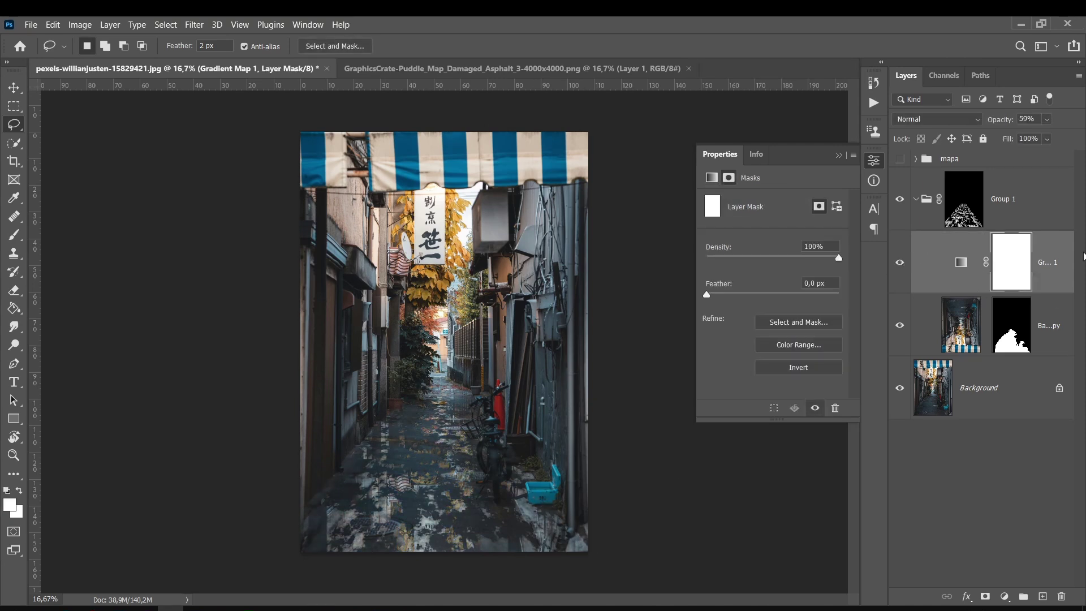
left_click_drag(1020, 272, 1062, 597)
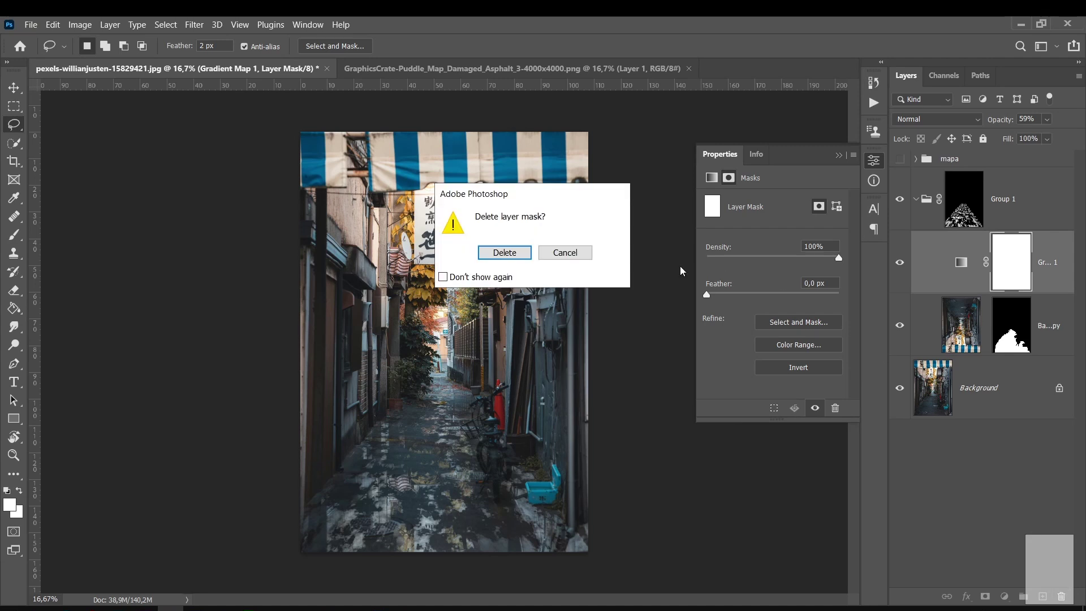
left_click(503, 252)
left_click_drag(1021, 340, 1025, 262)
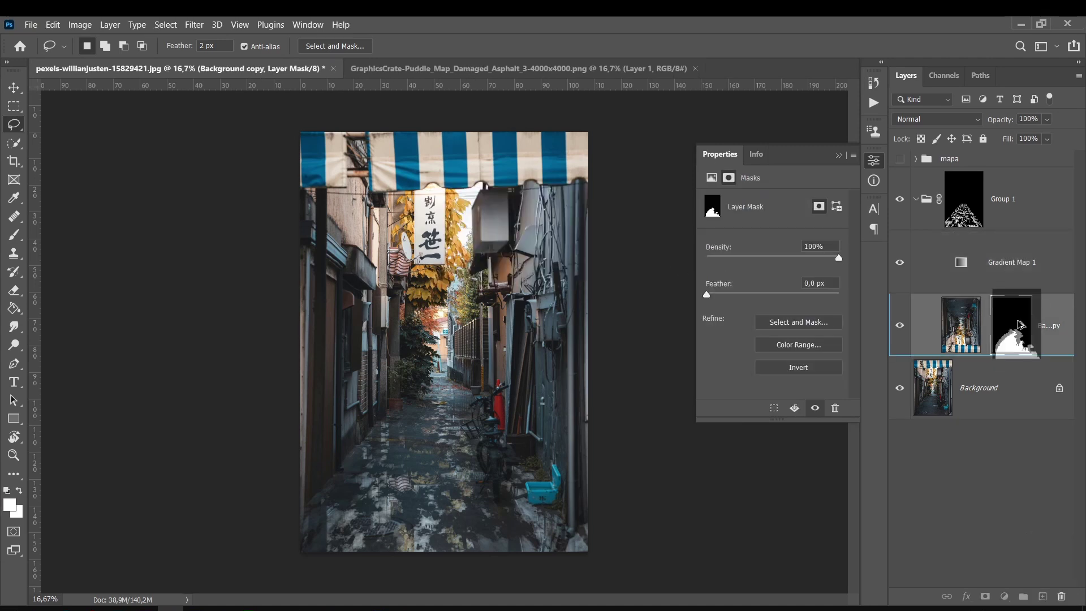
left_click(1025, 262)
left_click(1017, 299)
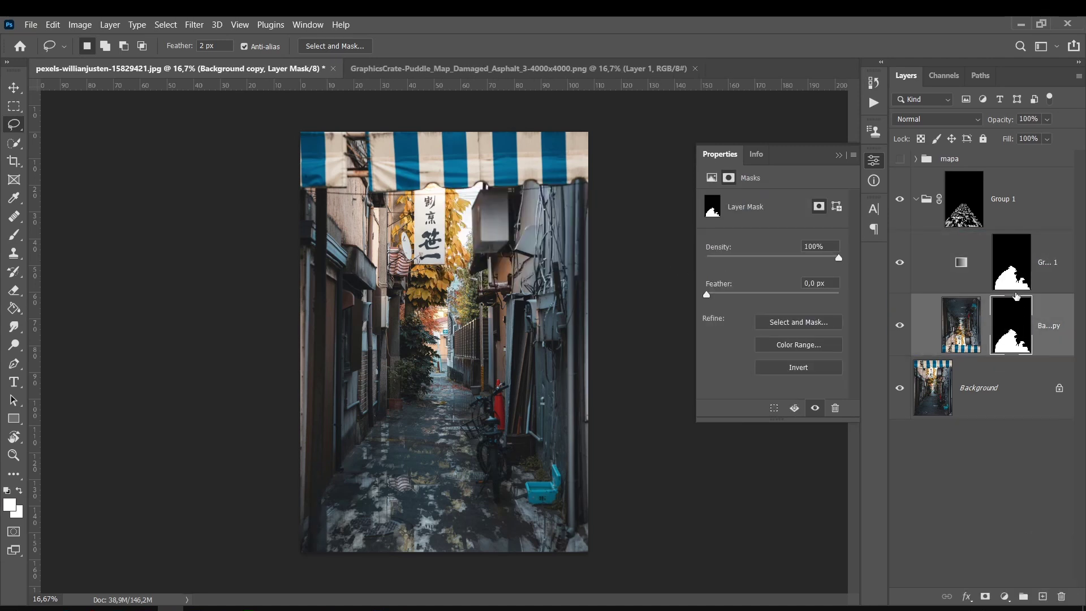
left_click(1015, 274)
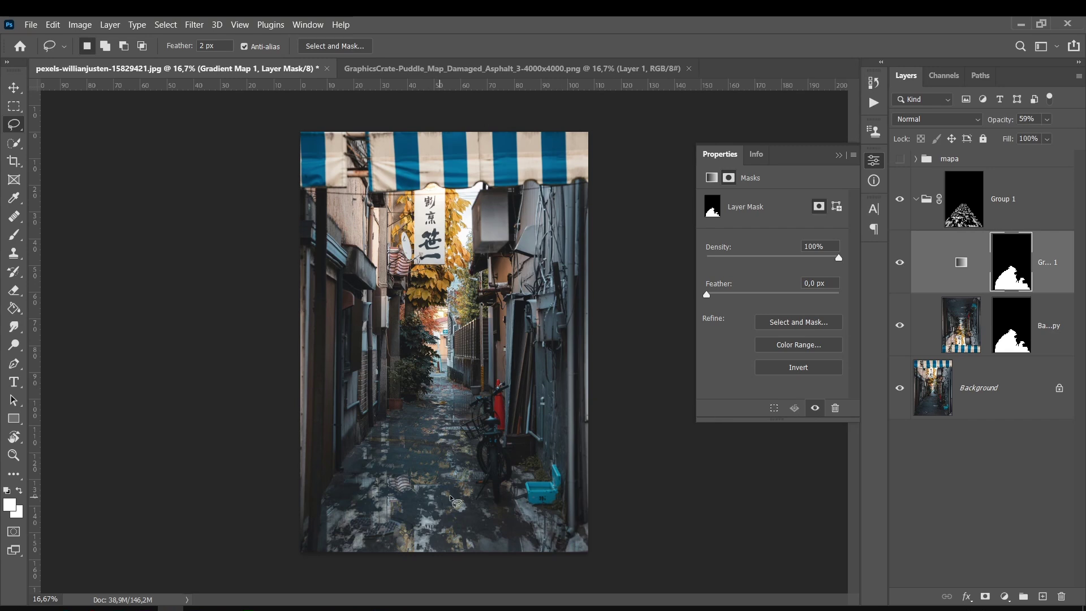
- Set the gradient map layer's opacity to 47%
left_click(953, 264)
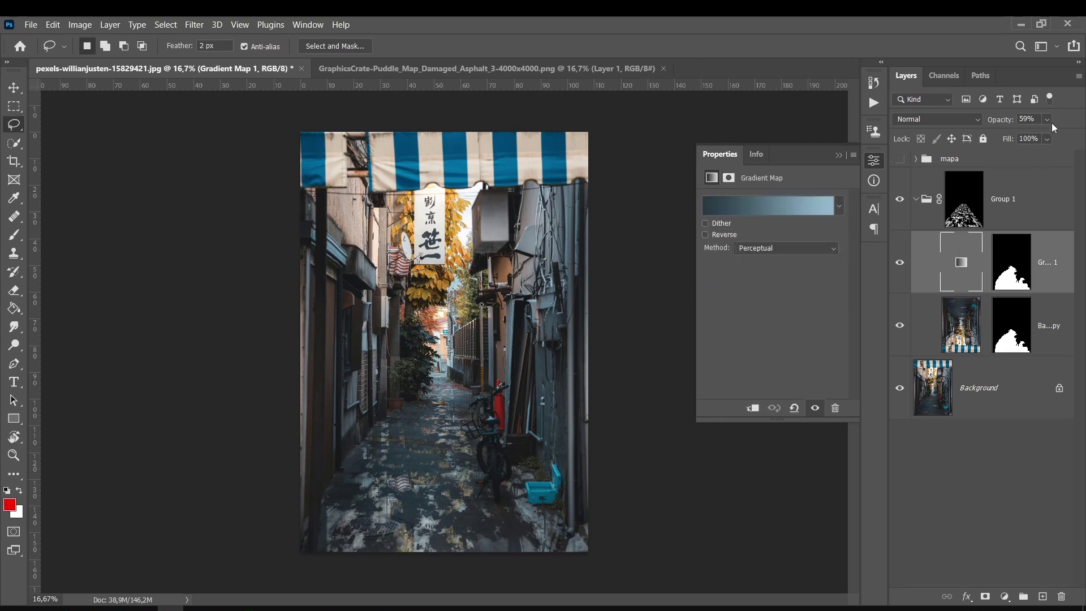
left_click(1048, 120)
mouse_move(1062, 139)
left_mouse_down()
mouse_move(1033, 151)
mouse_move(1041, 145)
left_mouse_up()
left_click(1043, 261)
left_click(1006, 597)
- Add Curves with the white point at 158, clip it to Gradient Map 1, and open blending options
left_click(985, 419)
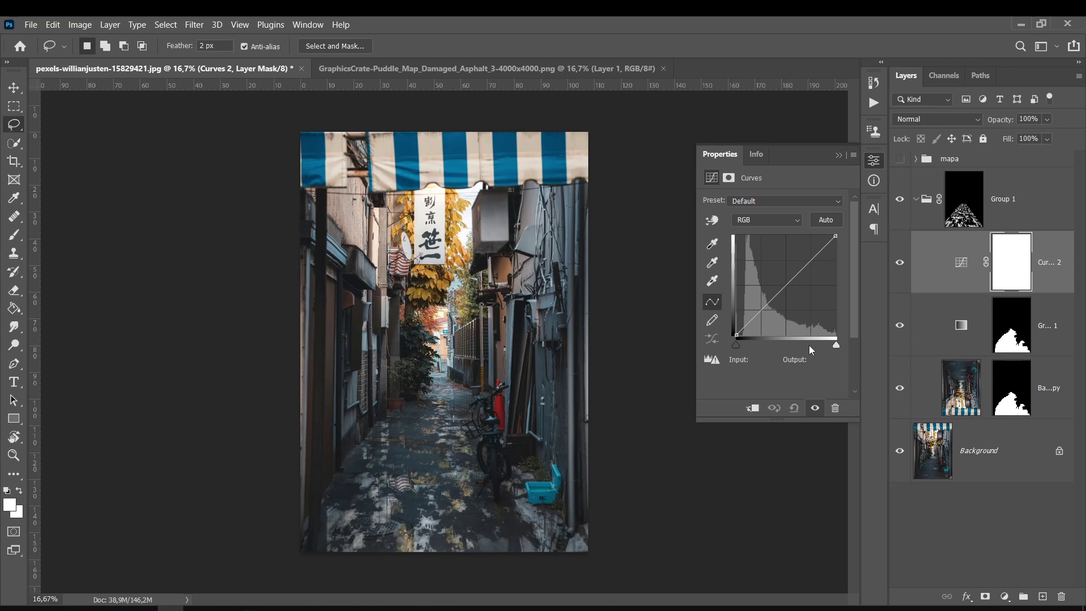
left_click_drag(836, 345, 798, 345)
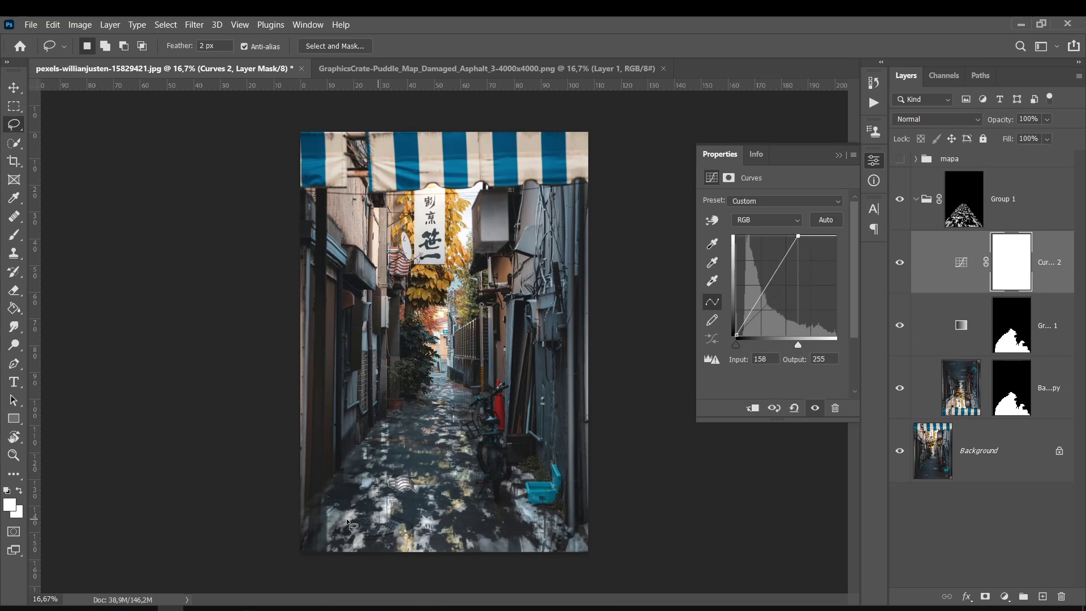
left_click(967, 293, "alt")
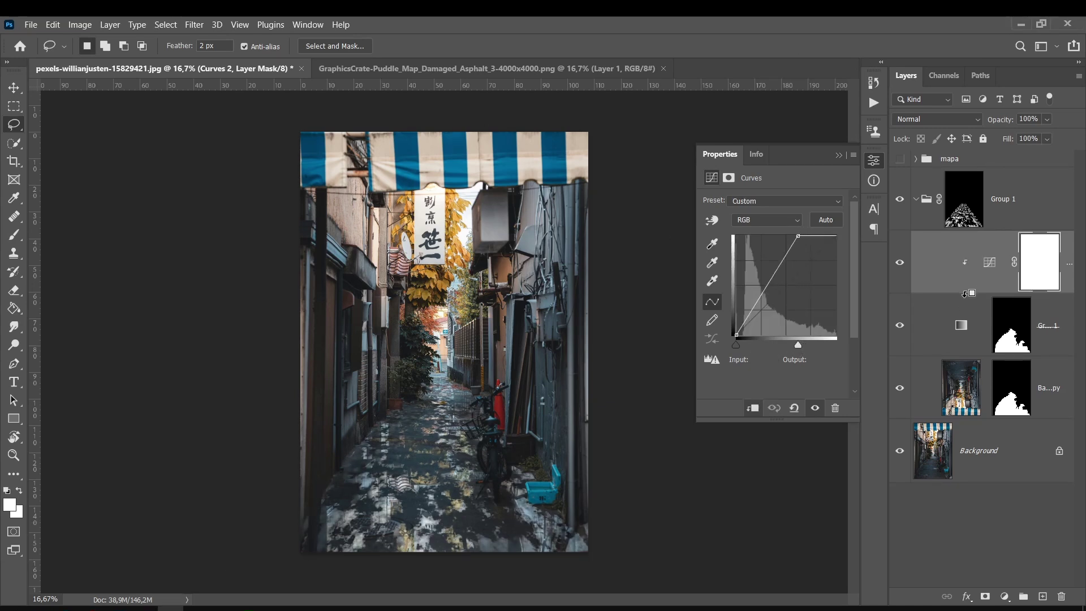
left_click(899, 262)
left_click(899, 261)
left_click(900, 262)
left_click(933, 266)
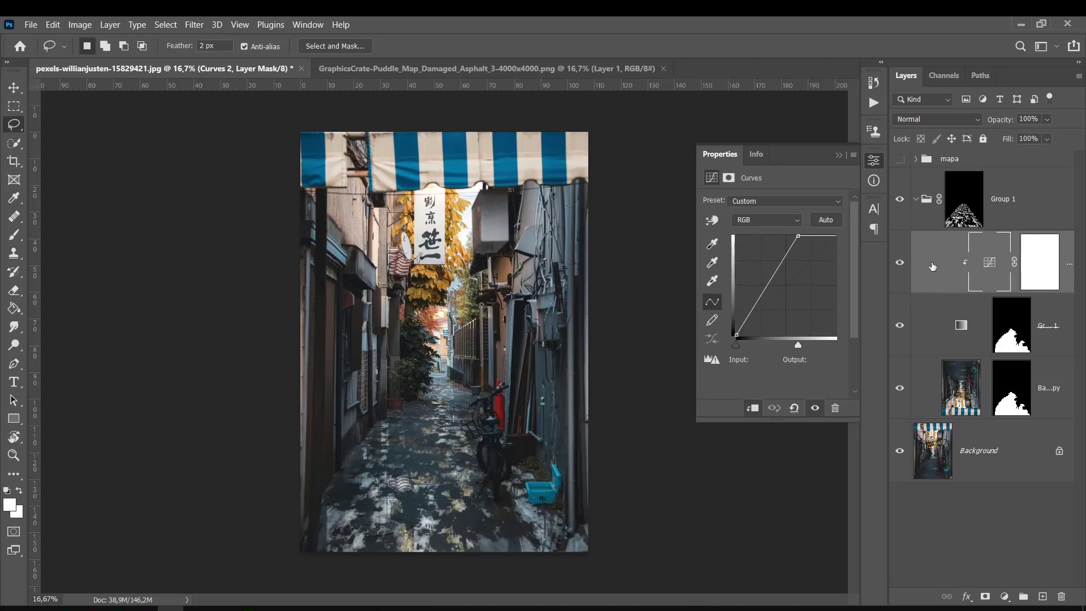
double_click(933, 266)
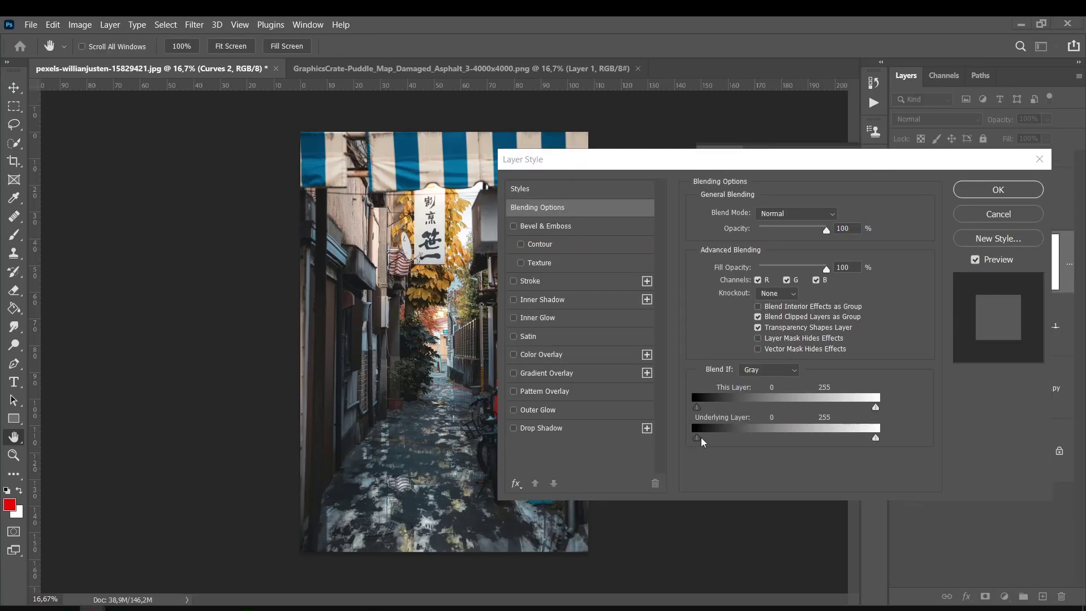
- Split Curves 2's Blend If sliders (12/68, 169/255, 182/255) and set opacity to 64%
key("alt")
mouse_move(698, 438)
left_mouse_down()
mouse_move(746, 438)
mouse_move(704, 438)
mouse_move(748, 407)
left_mouse_up()
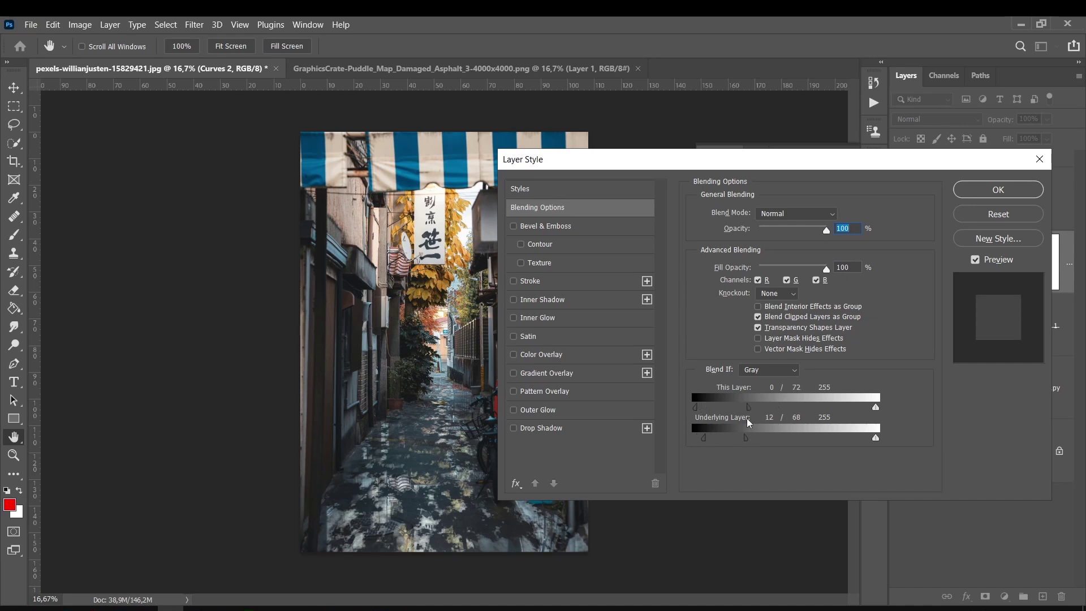
left_click_drag(876, 407, 814, 406)
left_click_drag(876, 438, 823, 437)
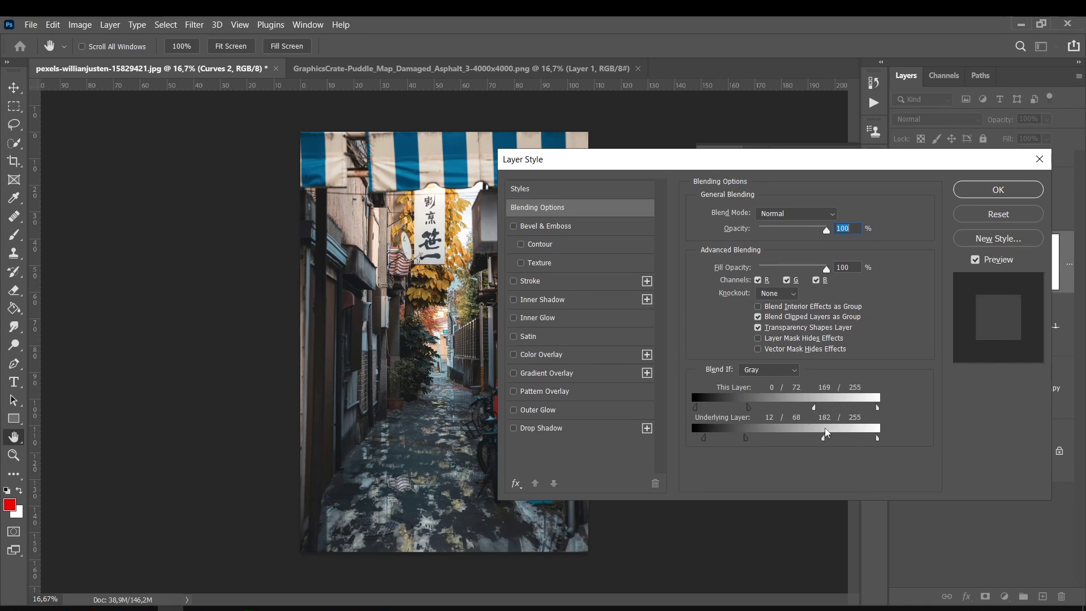
left_click(989, 189)
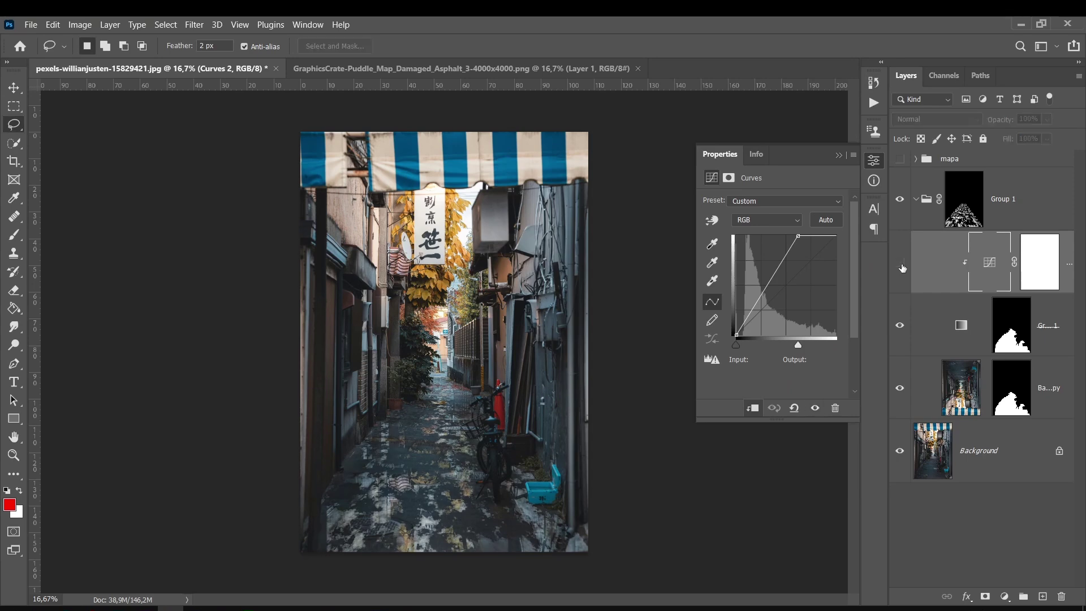
left_click_drag(1040, 134, 1025, 136)
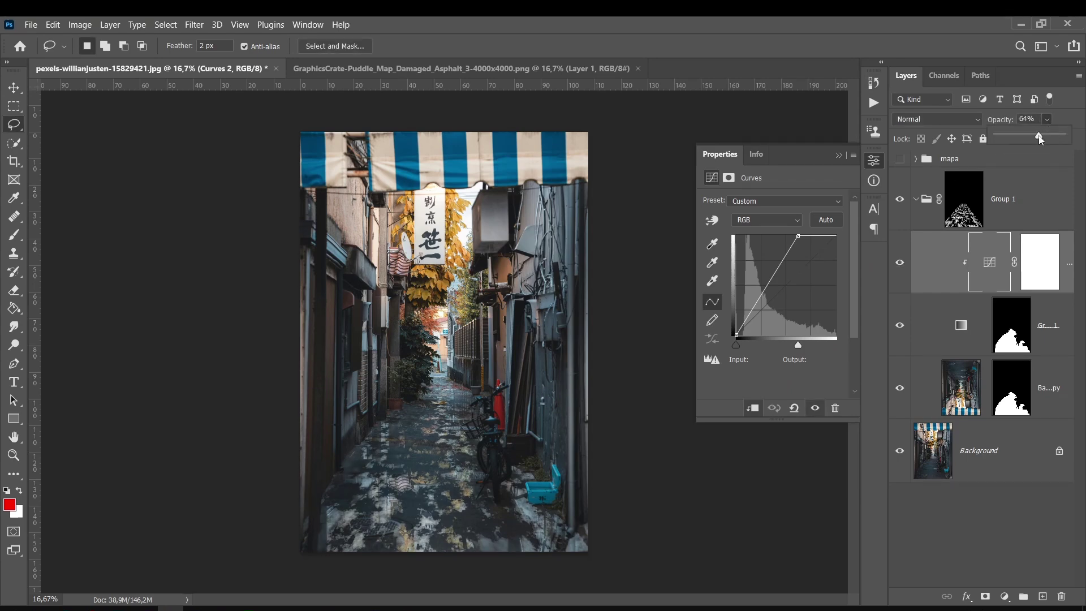
- Select the Background copy reflection, zoom into the puddles, and collapse the Properties panel
left_click(962, 388)
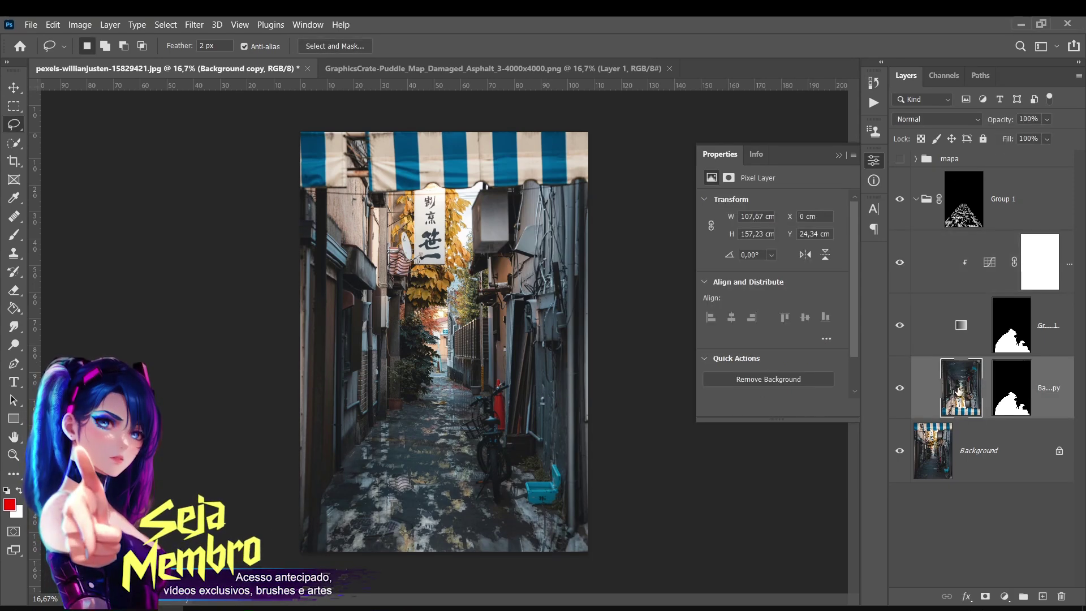
left_click(447, 477)
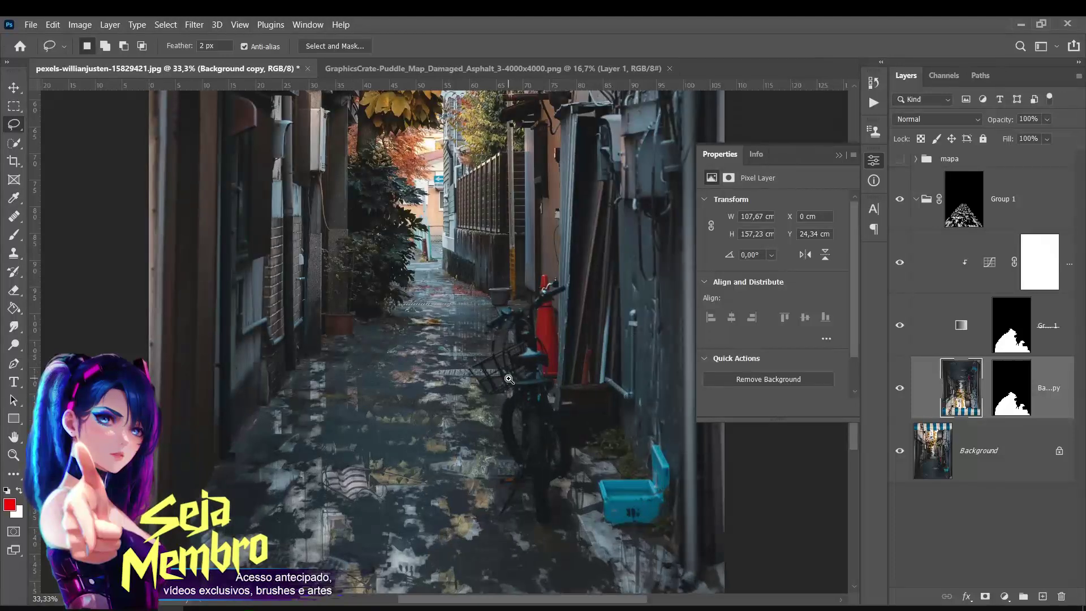
left_click(446, 476)
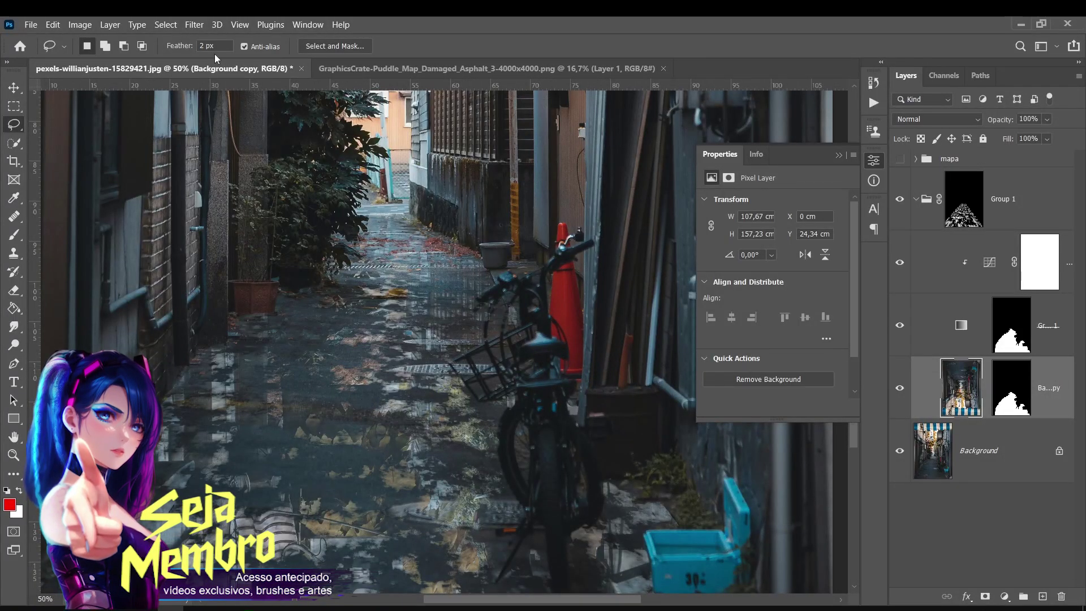
left_click(838, 154)
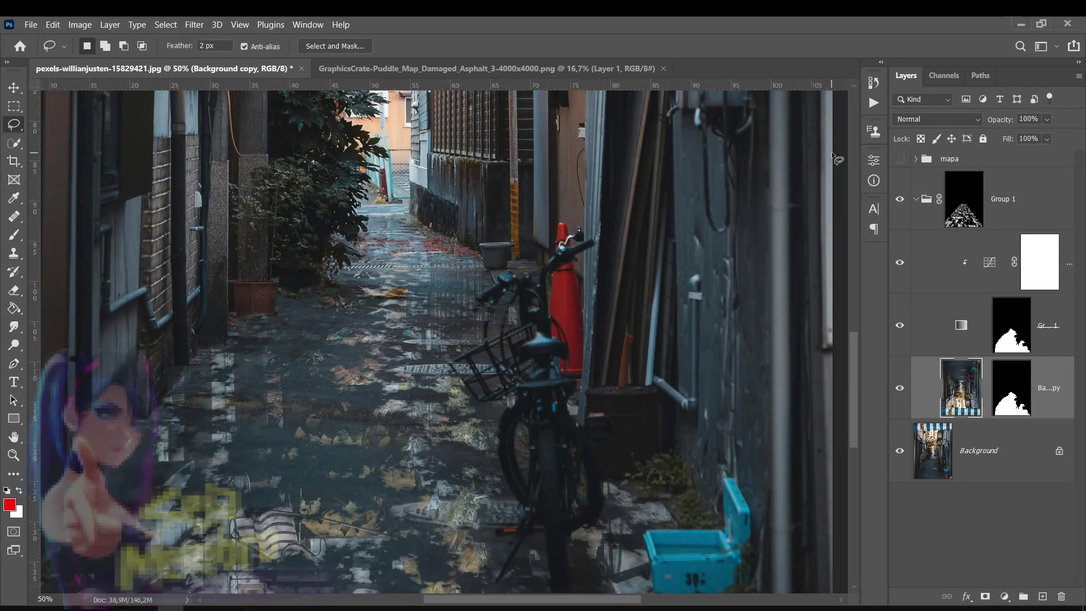
left_click(187, 26)
mouse_move(221, 194)
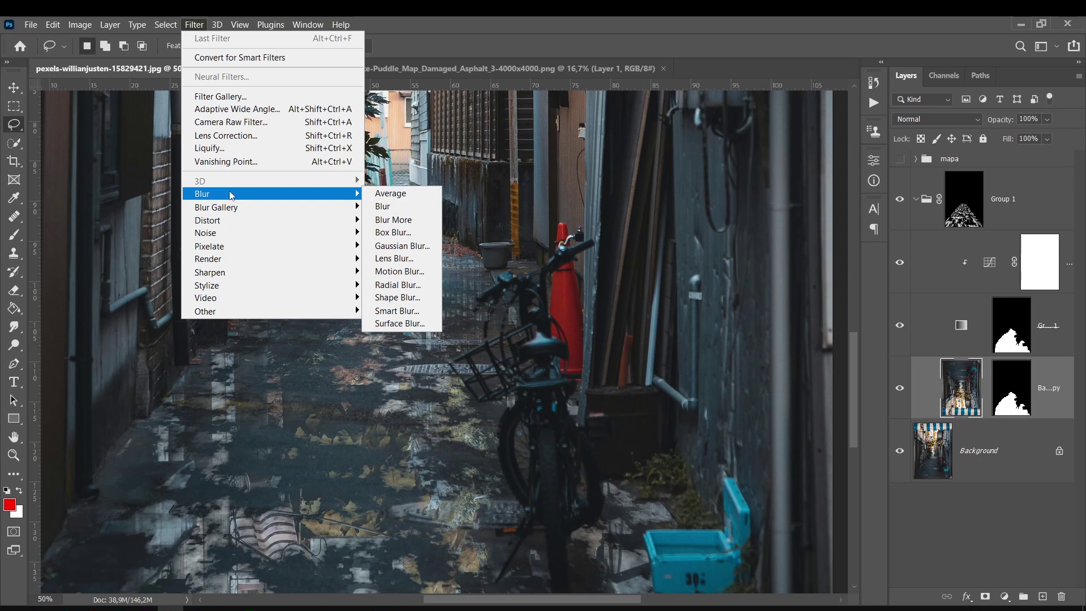
- Apply a Motion Blur of 1° angle and 5-pixel distance to the reflection copy
left_click(391, 271)
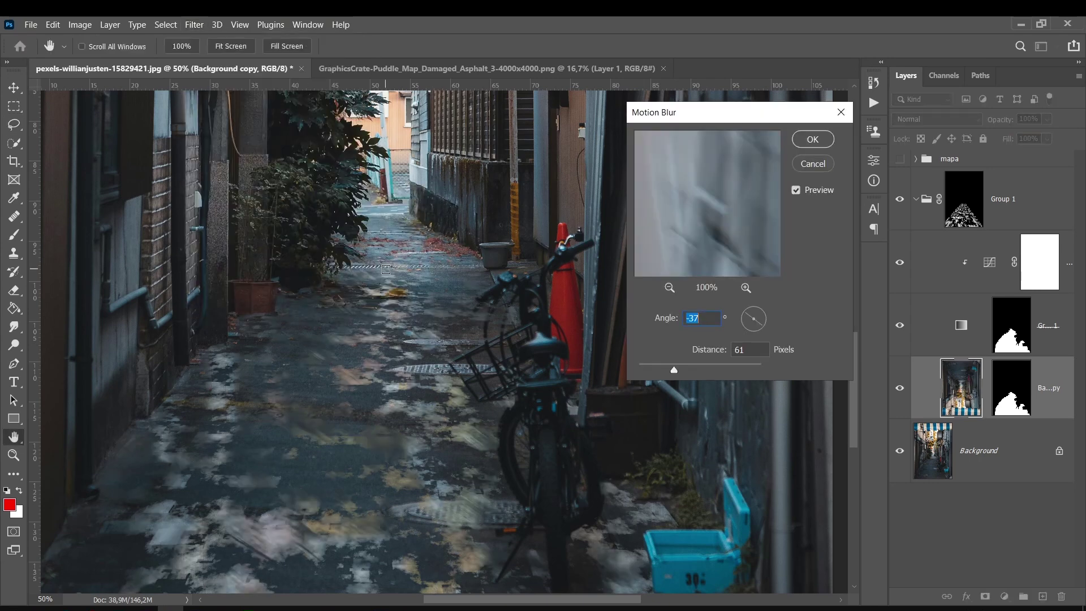
left_click(711, 349)
type("10")
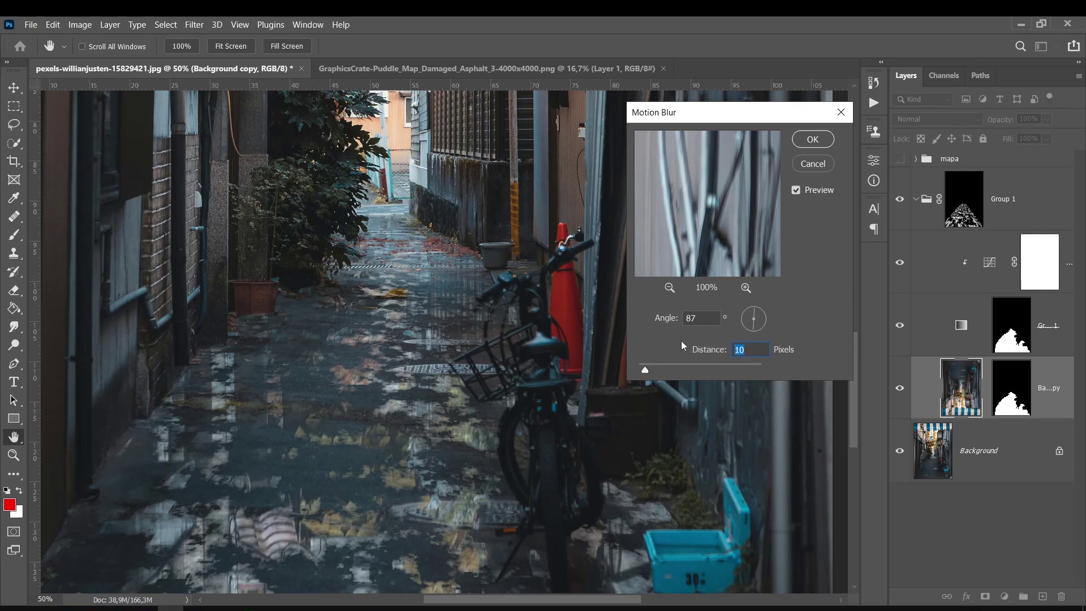
type("15")
left_click(762, 318)
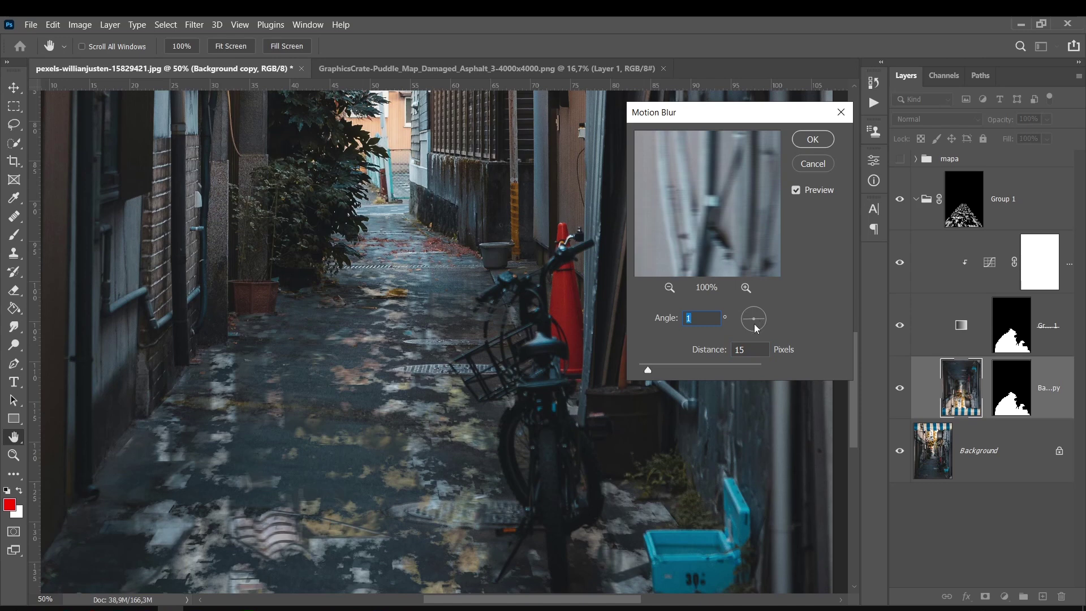
left_click(644, 369)
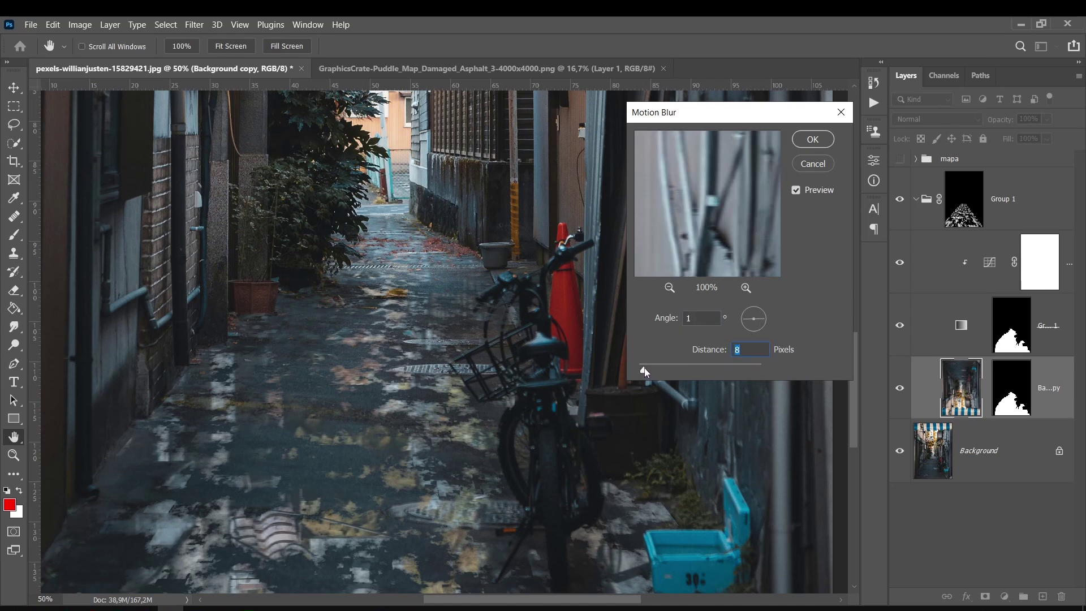
type("5")
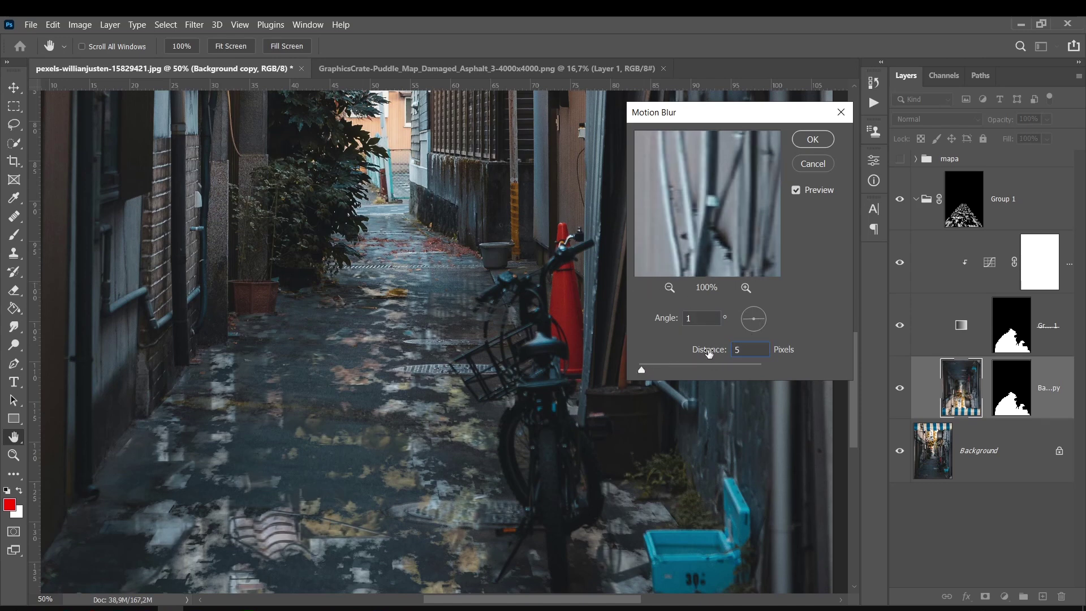
left_click(812, 139)
- Fit the whole photo on screen and select the Group 1 layer mask
key("l")
key("ctrl+0")
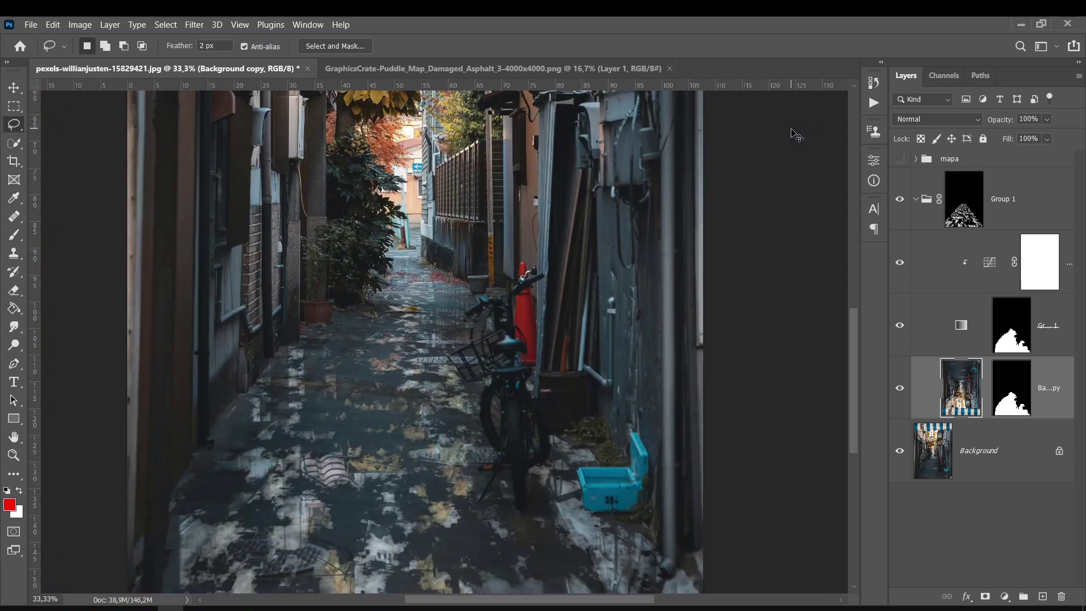
left_click(970, 204)
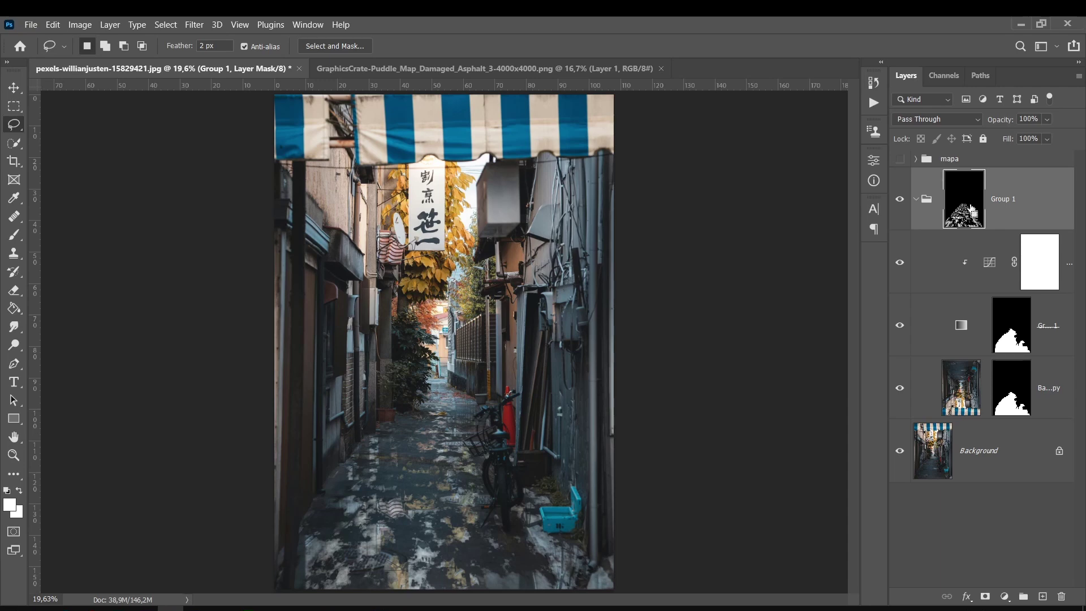
- Scale the Group 1 puddle mask to about 154% and flatten it from the top
key("ctrl+t")
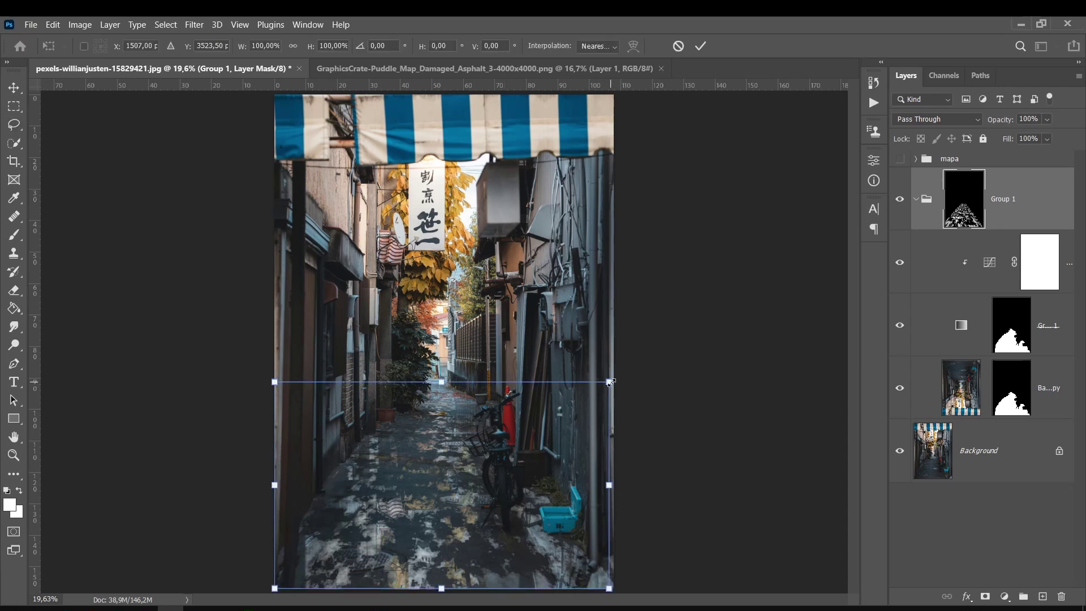
left_click_drag(609, 382, 791, 270)
left_click_drag(347, 517, 210, 520)
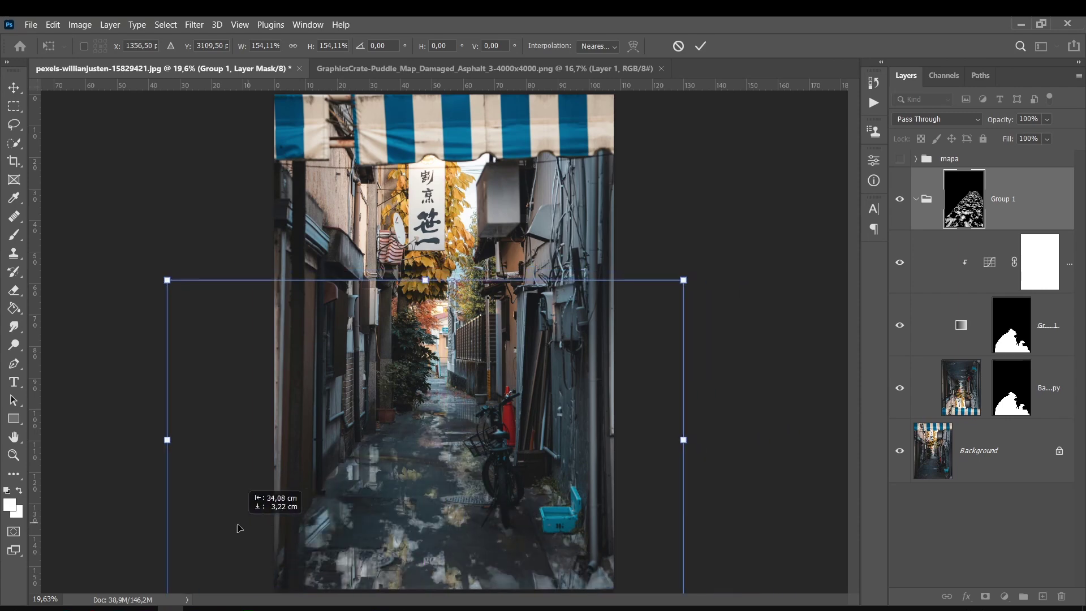
left_click_drag(396, 274, 400, 414)
left_click_drag(350, 522, 385, 484)
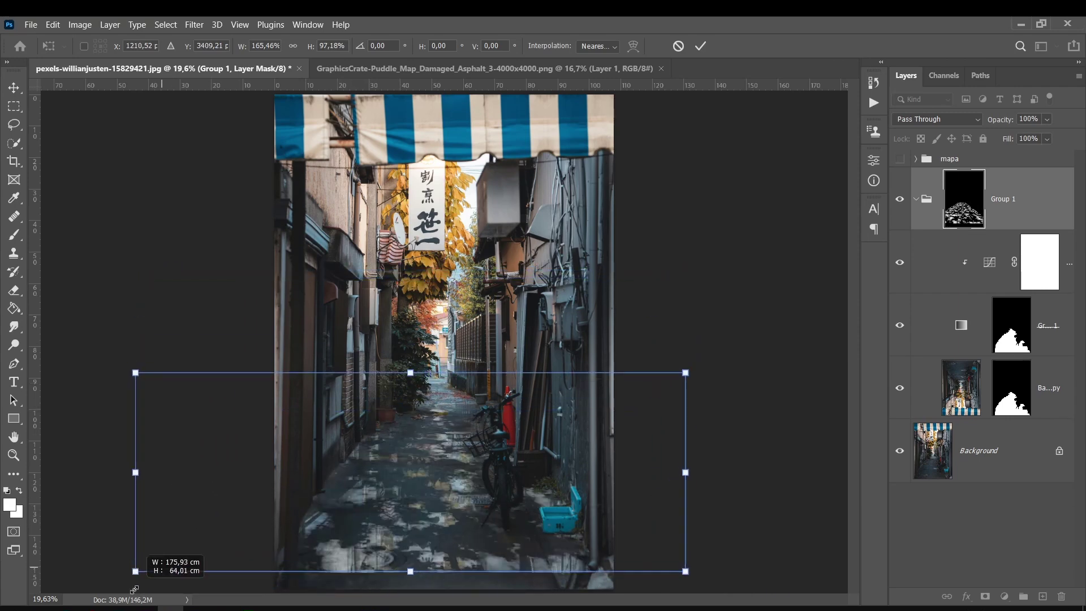
left_click_drag(170, 573, 97, 589)
left_click_drag(194, 545, 248, 542)
- Widen the mask to about 219% and settle it over the lower pavement
left_click_drag(444, 367, 445, 375)
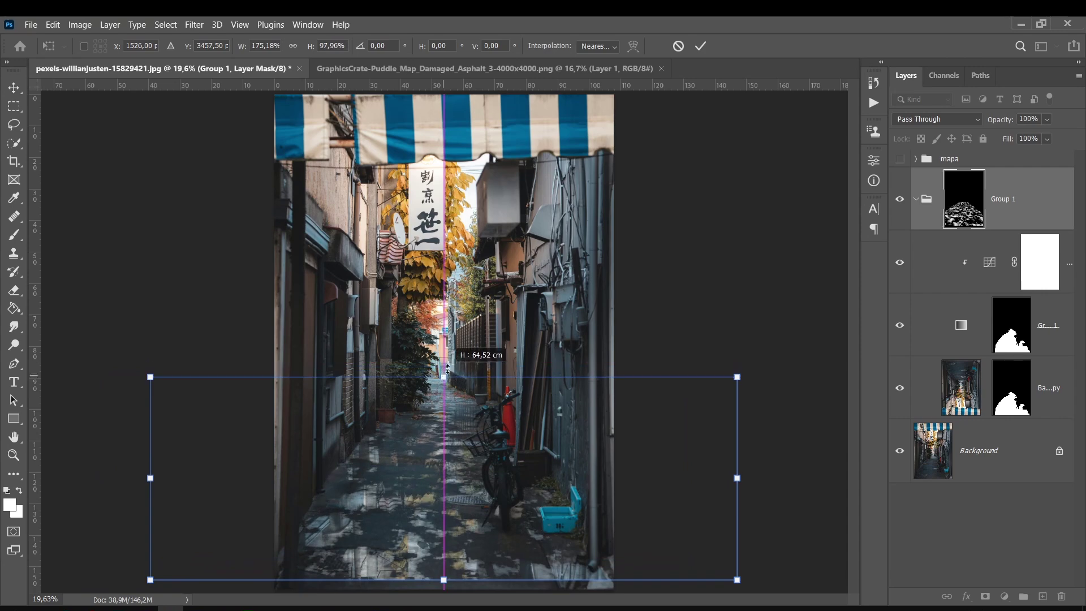
left_click_drag(738, 376, 883, 322)
mouse_move(265, 478)
left_mouse_down()
mouse_move(213, 510)
mouse_move(192, 508)
left_mouse_up()
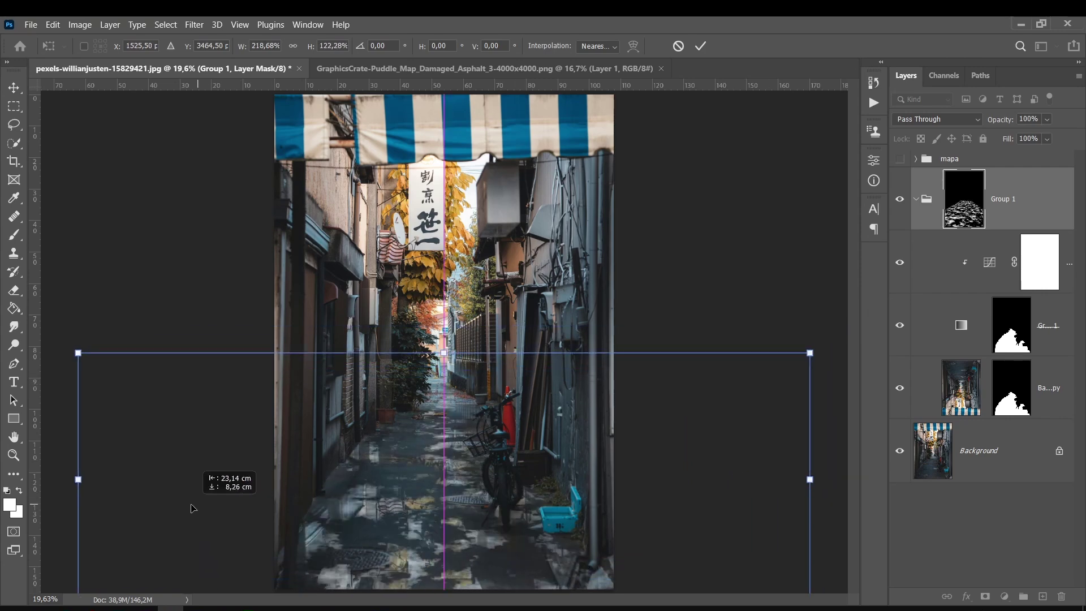
left_click_drag(439, 352, 437, 380)
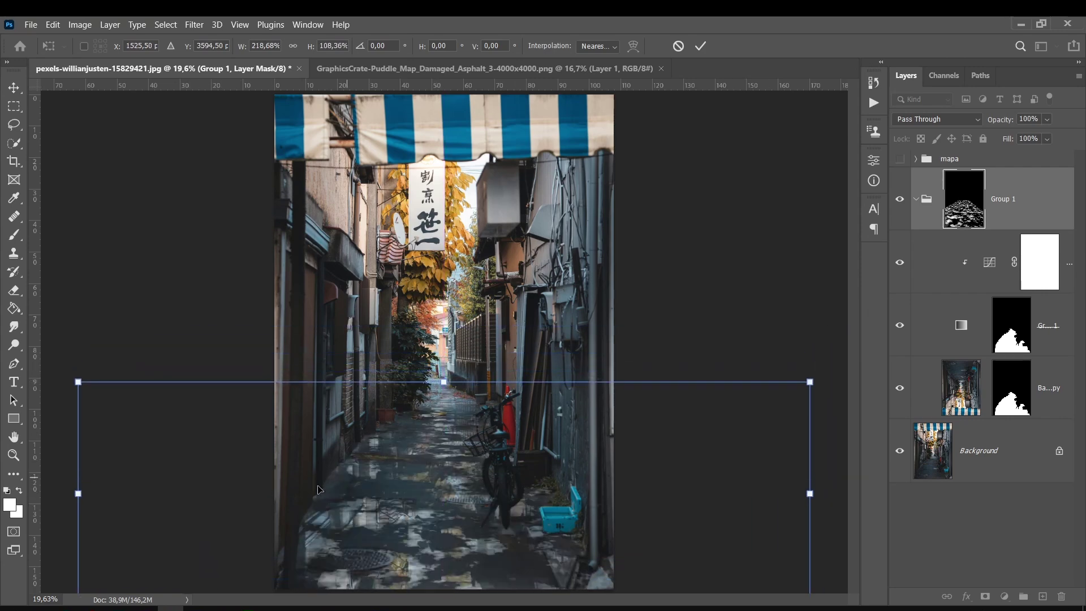
left_click_drag(305, 493, 283, 485)
key("Return")
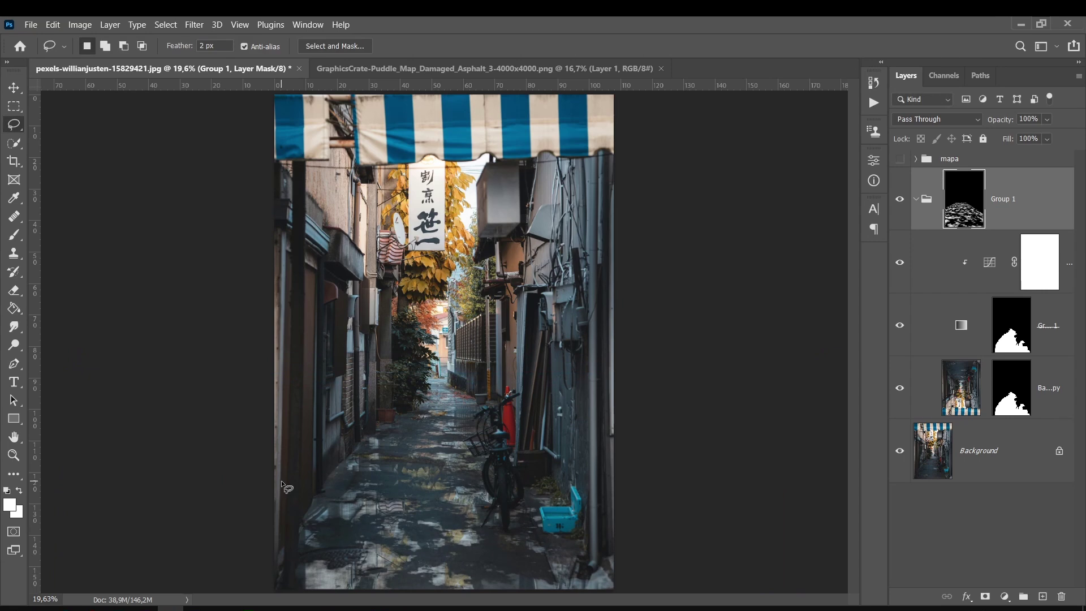
- Blur Group 1's puddle mask with a 0,8-pixel Gaussian Blur, then toggle the group to compare
left_click(195, 24)
mouse_move(202, 193)
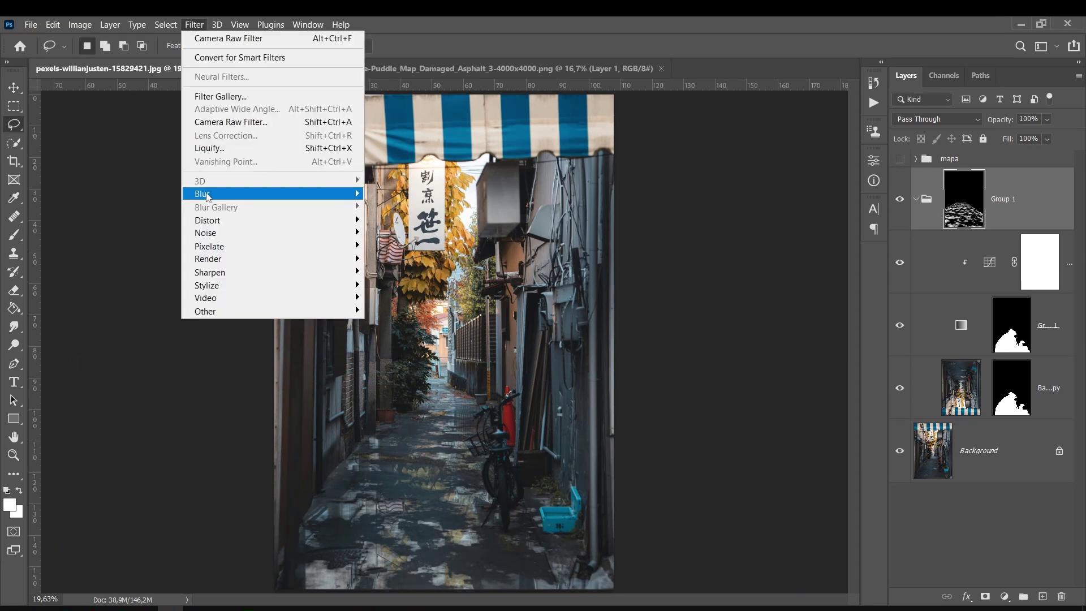
left_click(403, 246)
left_click_drag(710, 386, 640, 388)
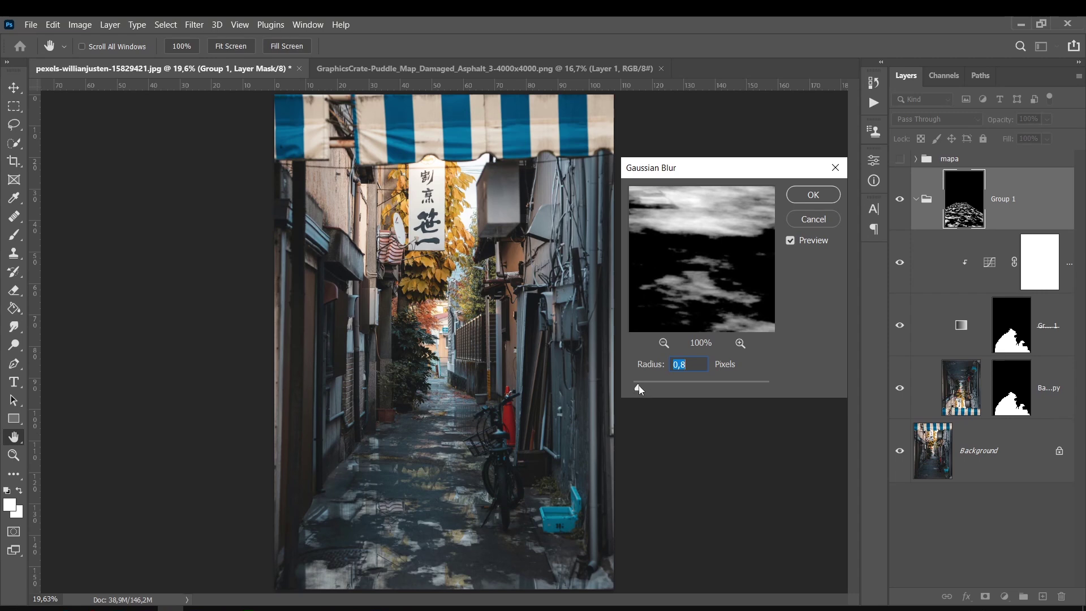
left_click(791, 198)
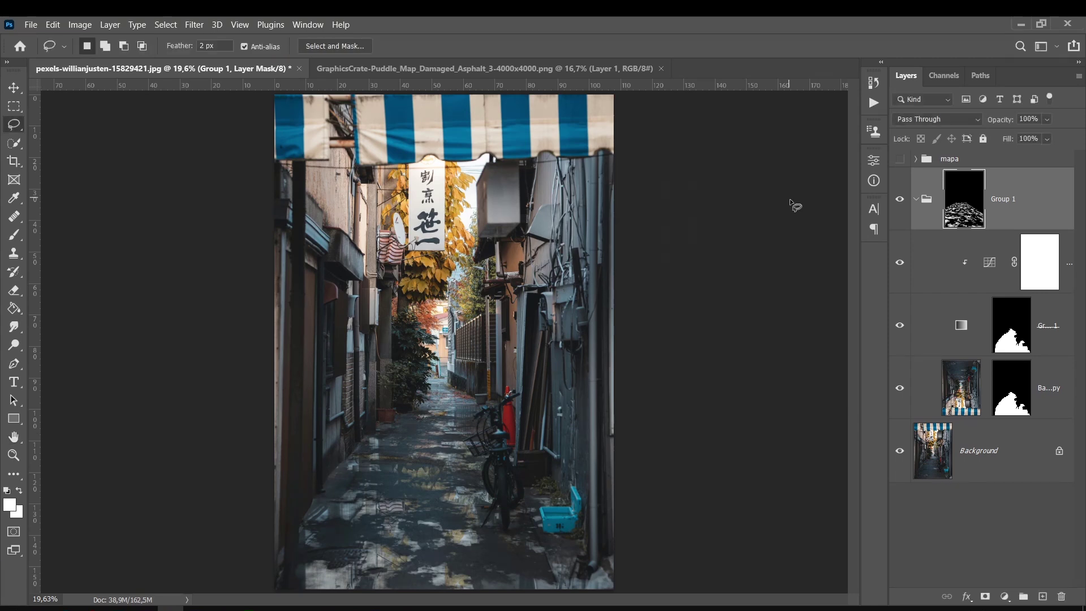
left_click(900, 199)
left_click(899, 199)
- Shift the puddle mask sideways, flatten it slightly and stretch it to the photo's bottom edge
key("ctrl+t")
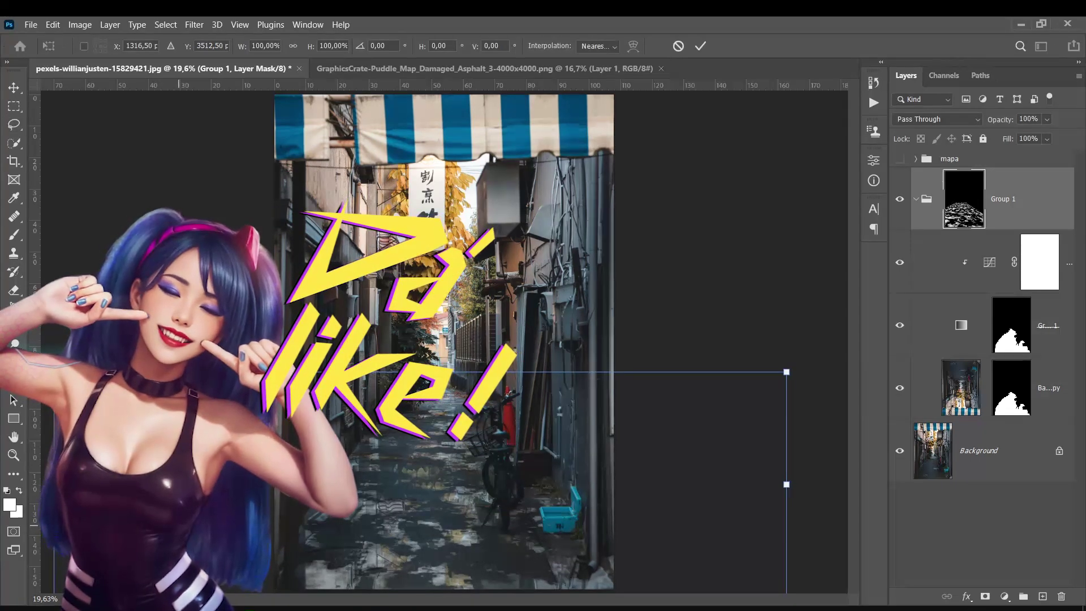
mouse_move(181, 529)
left_mouse_down()
mouse_move(333, 528)
mouse_move(240, 531)
mouse_move(311, 520)
left_mouse_up()
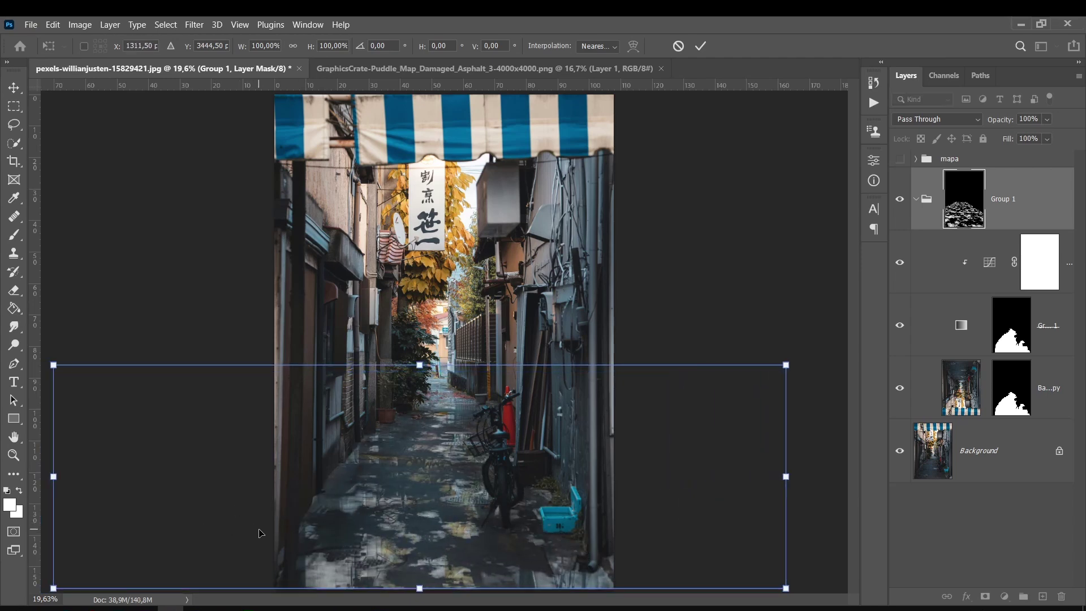
left_click_drag(420, 365, 421, 370)
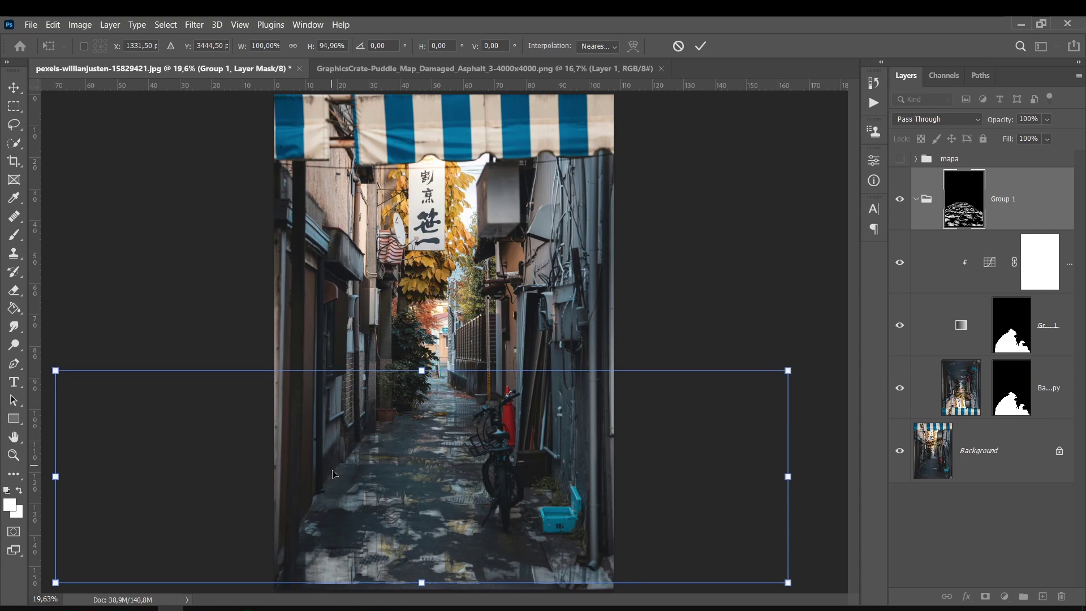
left_click_drag(423, 586, 422, 590)
key("Return")
key("l")
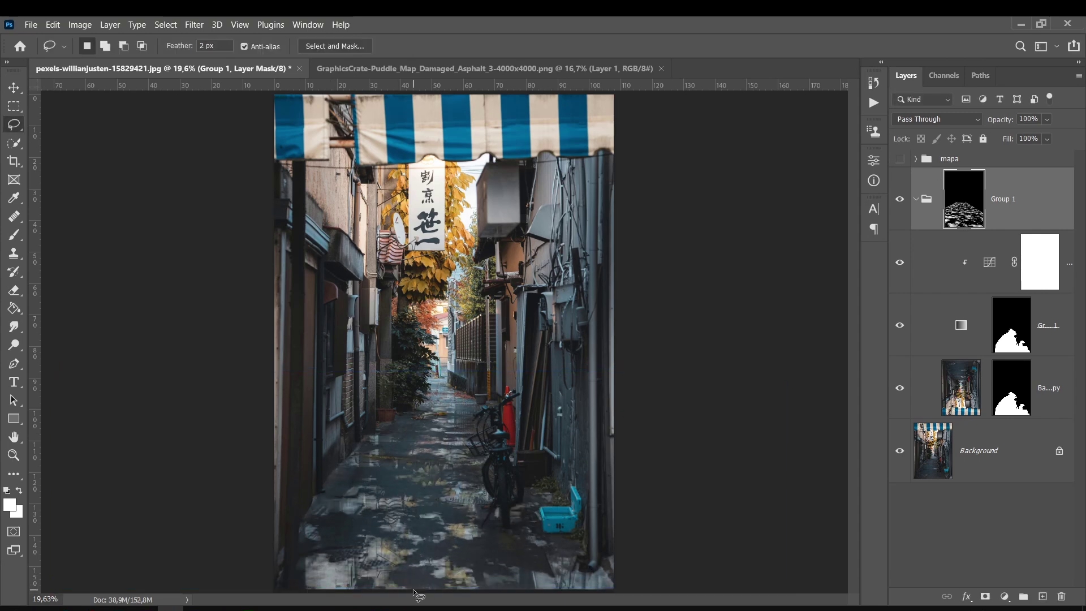
left_click(905, 199)
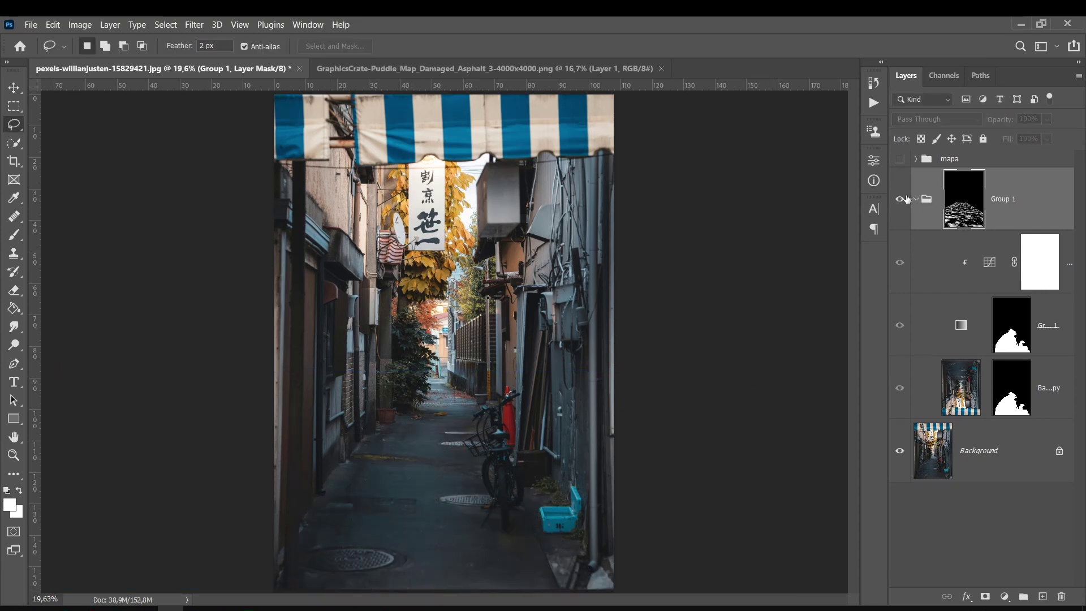
- Tilt the puddle mask about -1.2° and commit the transform
key("ctrl+t")
left_click_drag(203, 292, 201, 286)
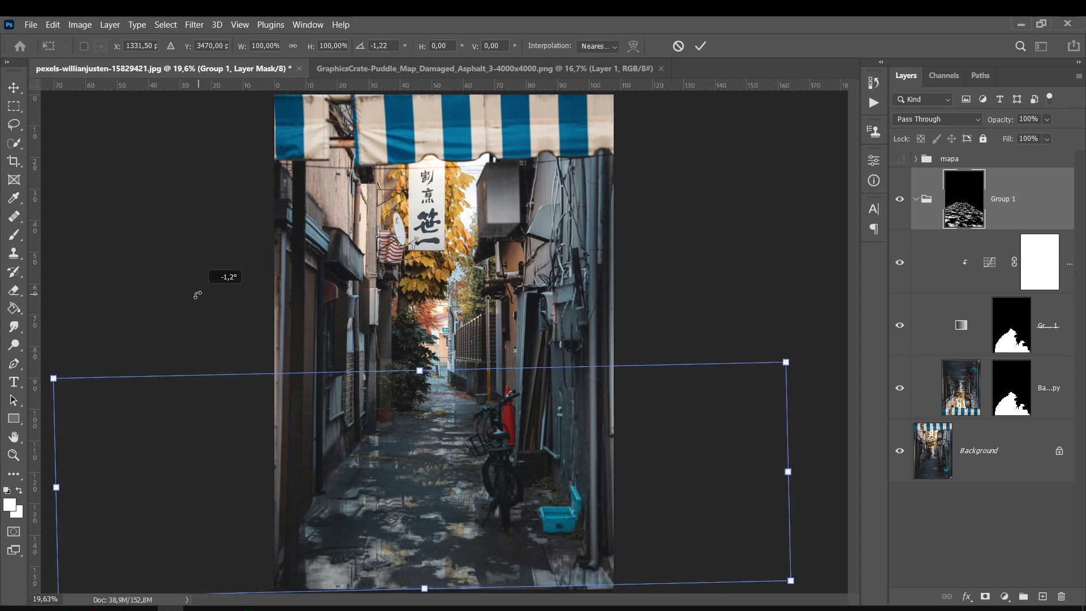
key("Return")
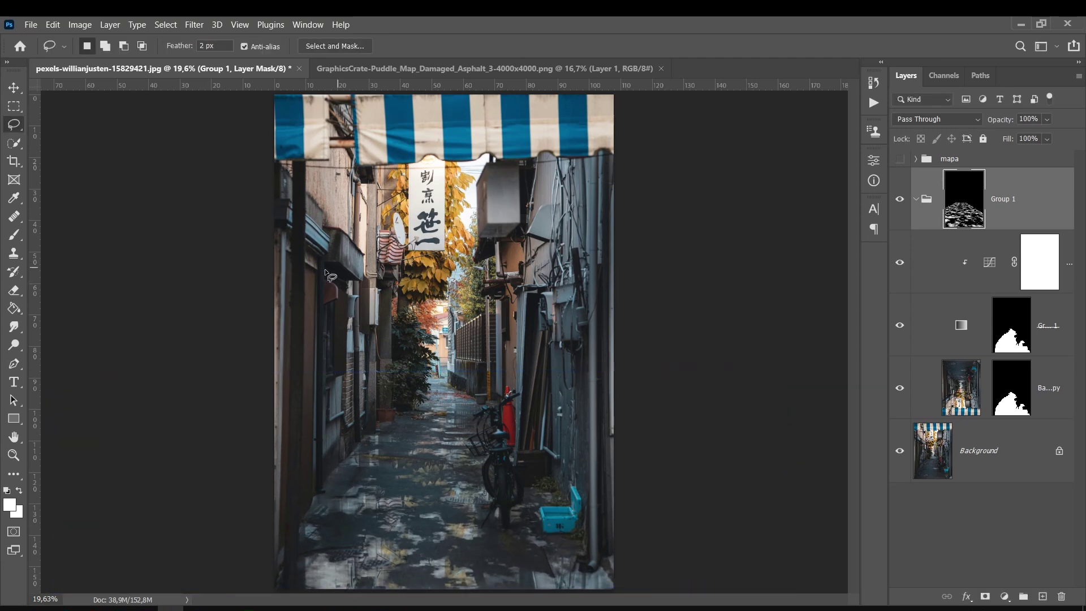
- Collapse Group 1 and try the Linear Burn, Color Dodge and Screen blend modes on it
left_click(916, 199)
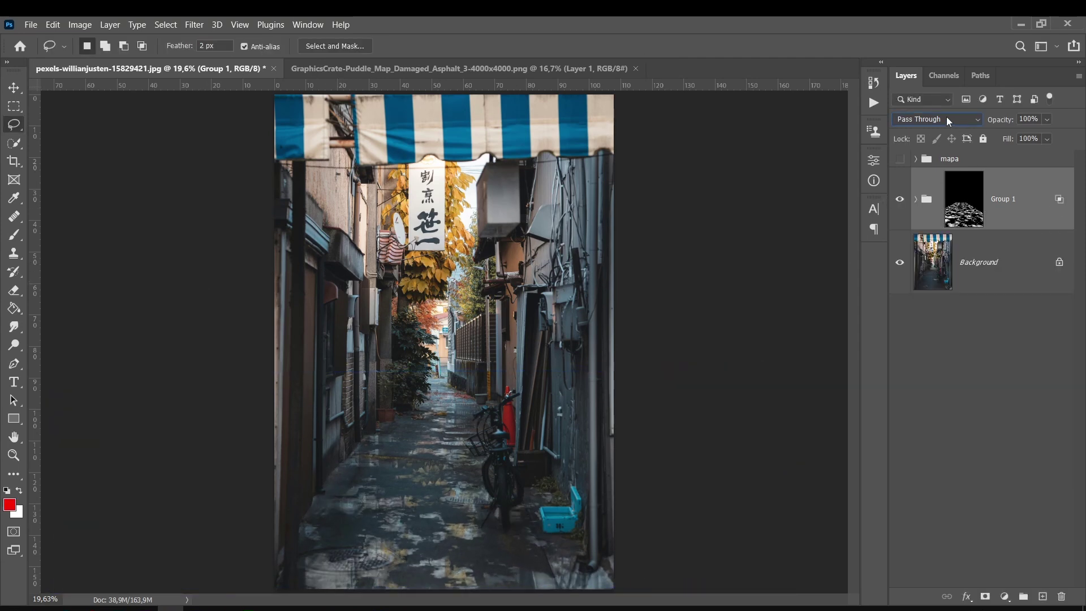
left_click(948, 120)
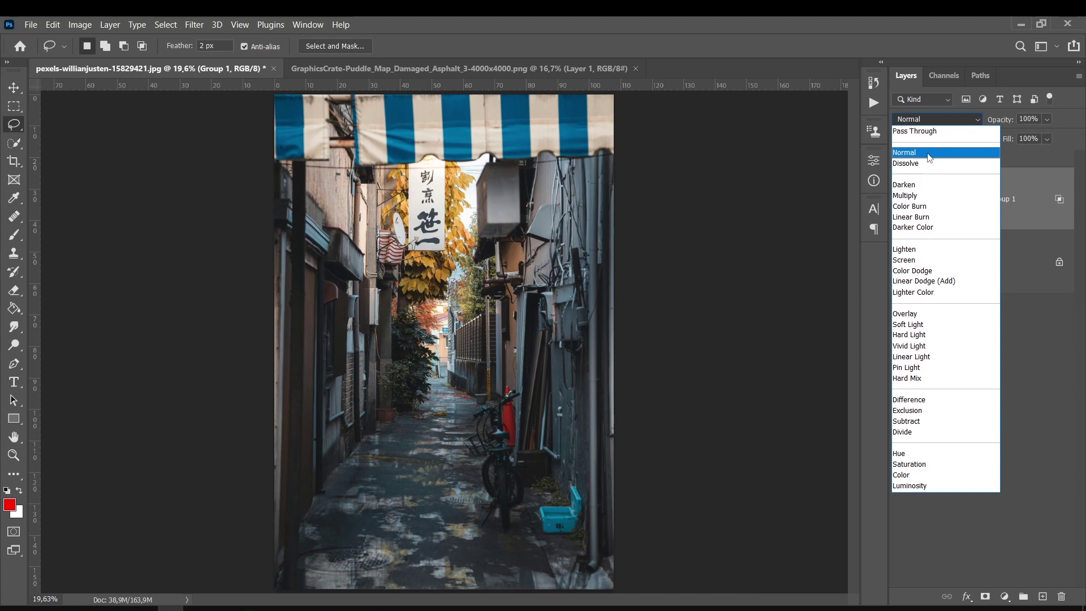
left_click(925, 216)
left_click(934, 120)
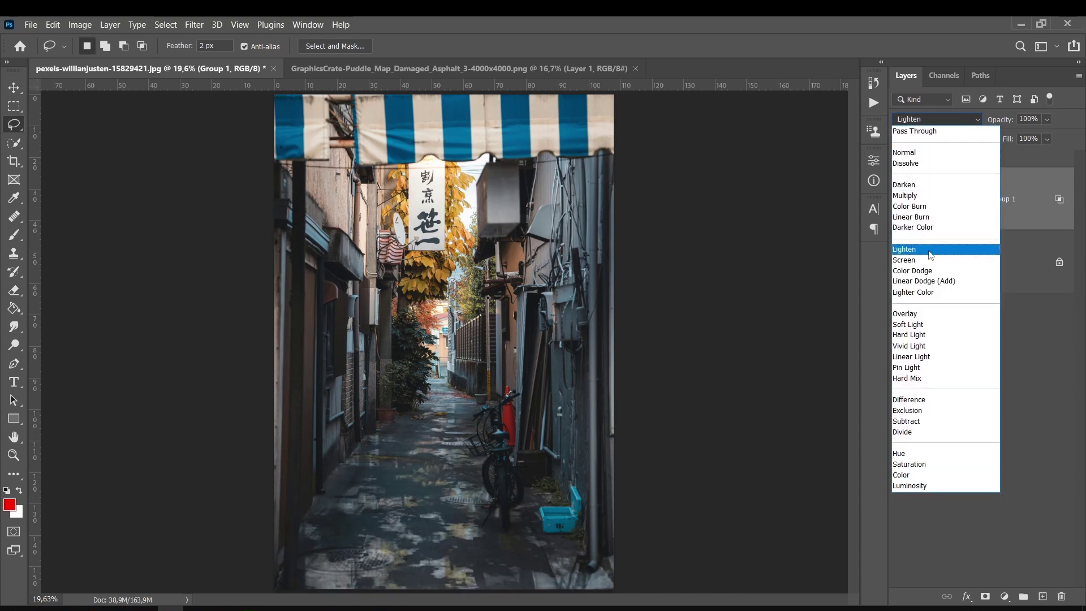
left_click(931, 270)
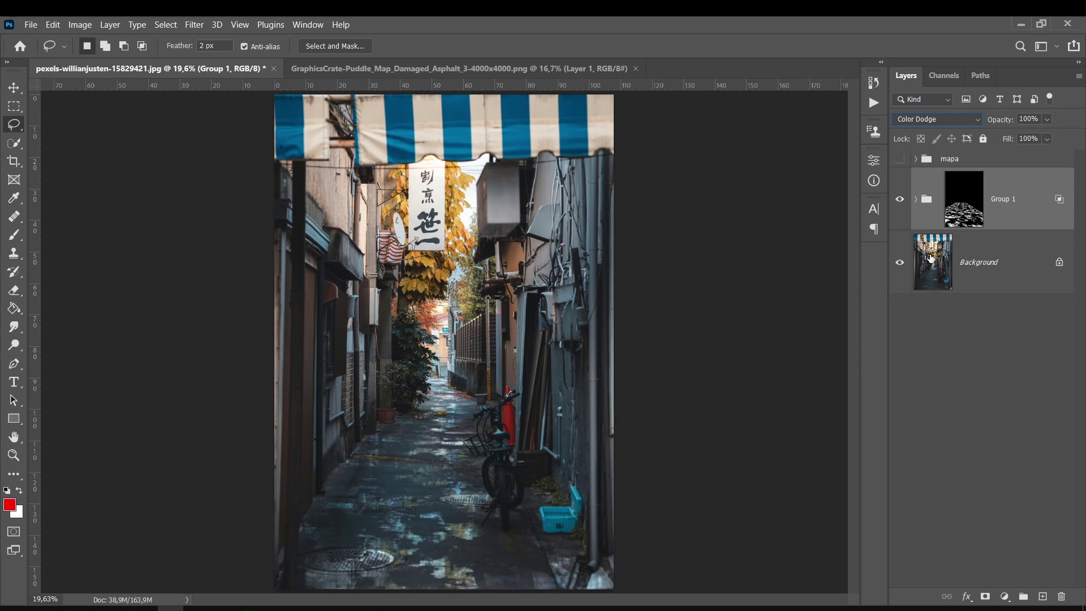
left_click(934, 119)
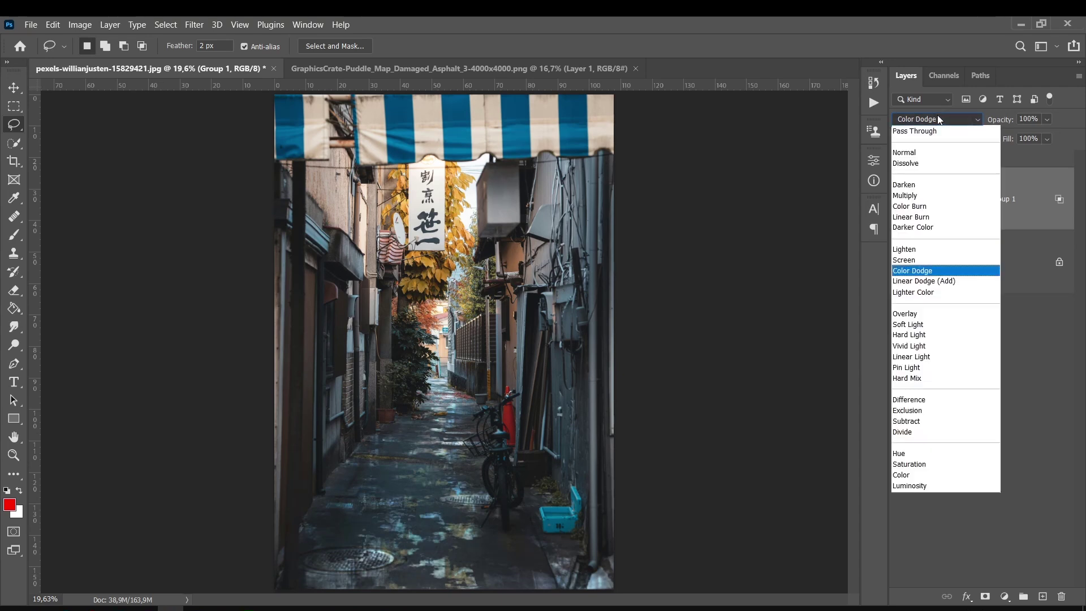
left_click(930, 262)
- Try Exclusion and Pass Through on Group 1, then set its blend mode to Normal
key("Down")
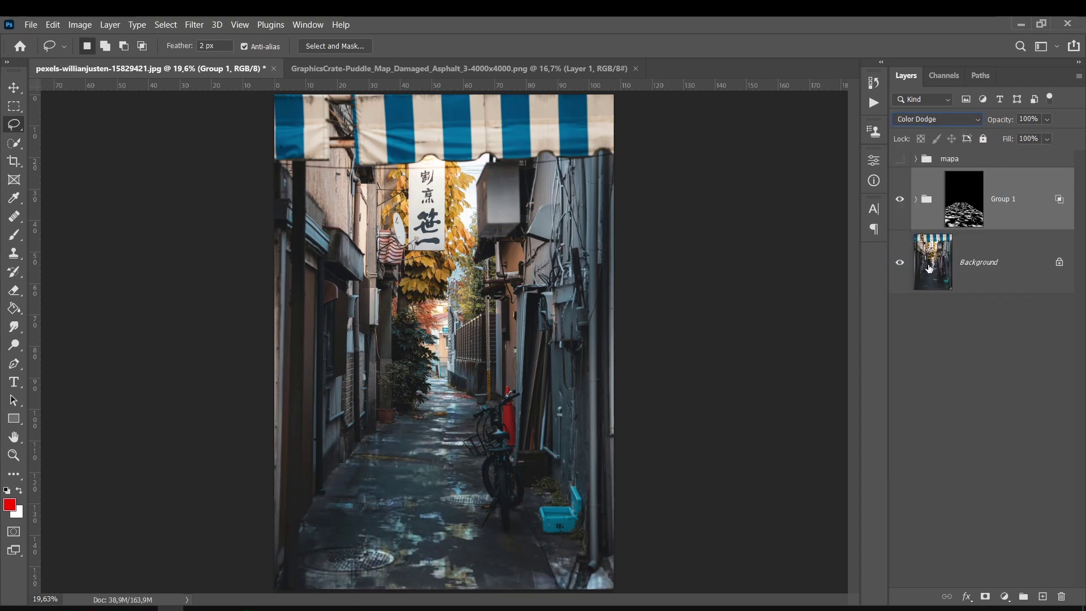
key("Down")
key("Down")
key("Down")
key("Down")
key("Down")
key("Down")
key("Down")
key("Down")
key("Down")
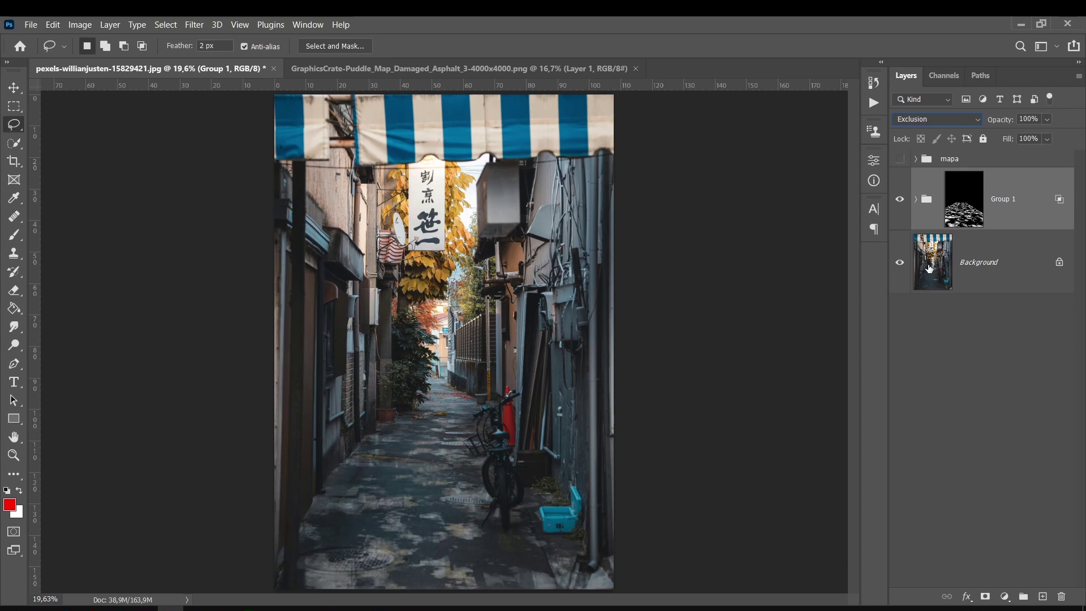
left_click(933, 119)
left_click(907, 132)
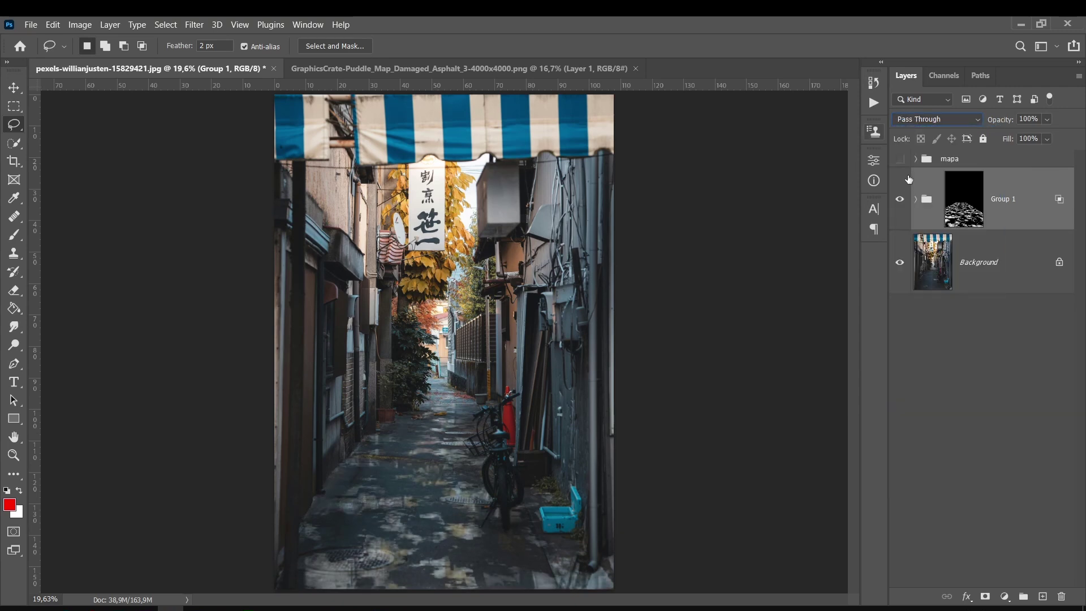
left_click(912, 120)
left_click(903, 152)
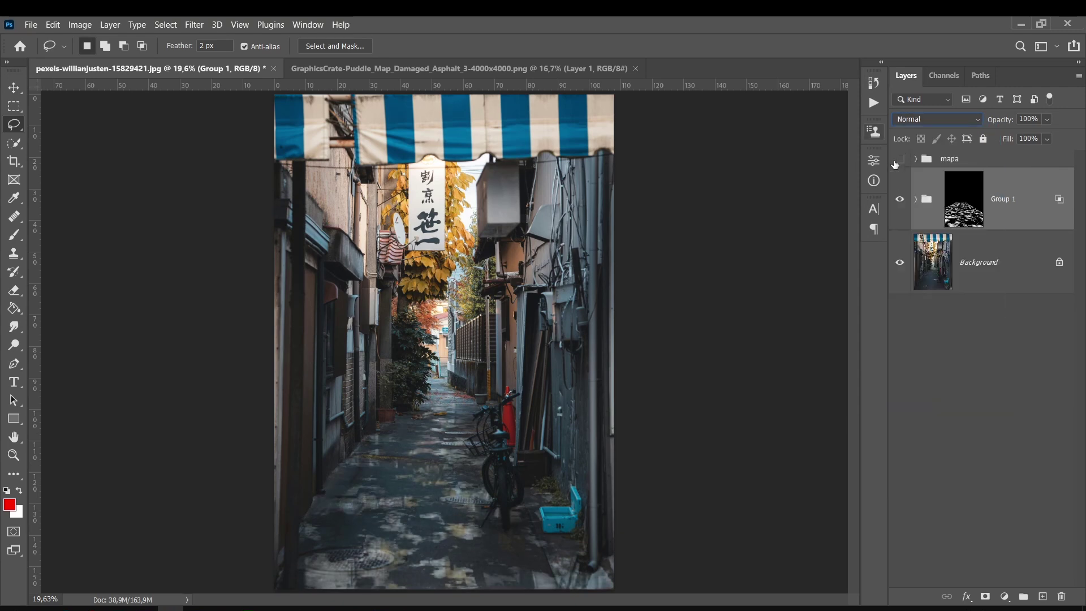
left_click(899, 201)
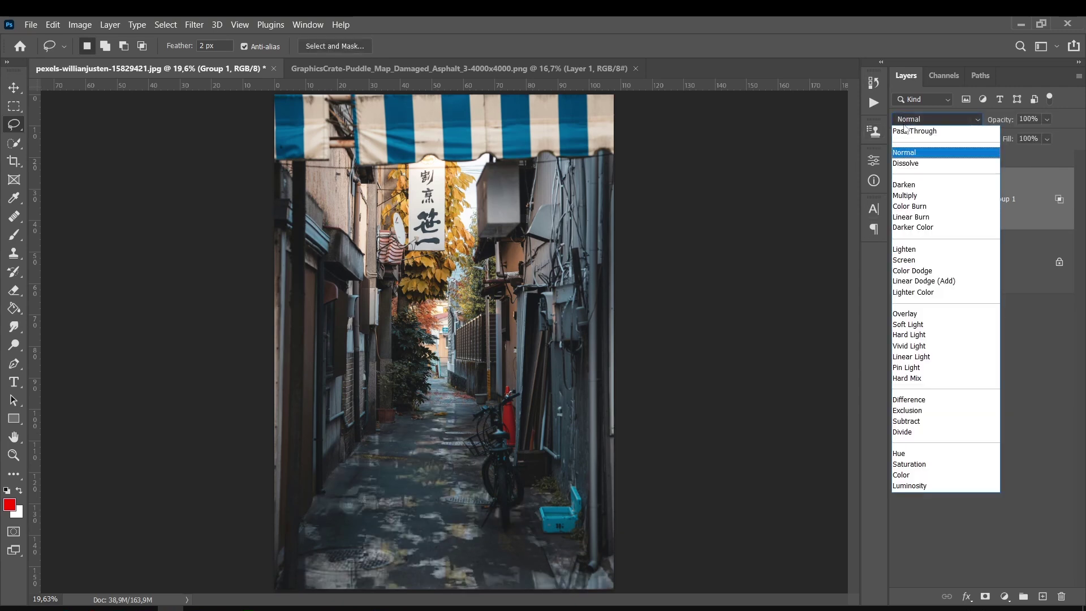
left_click(900, 119)
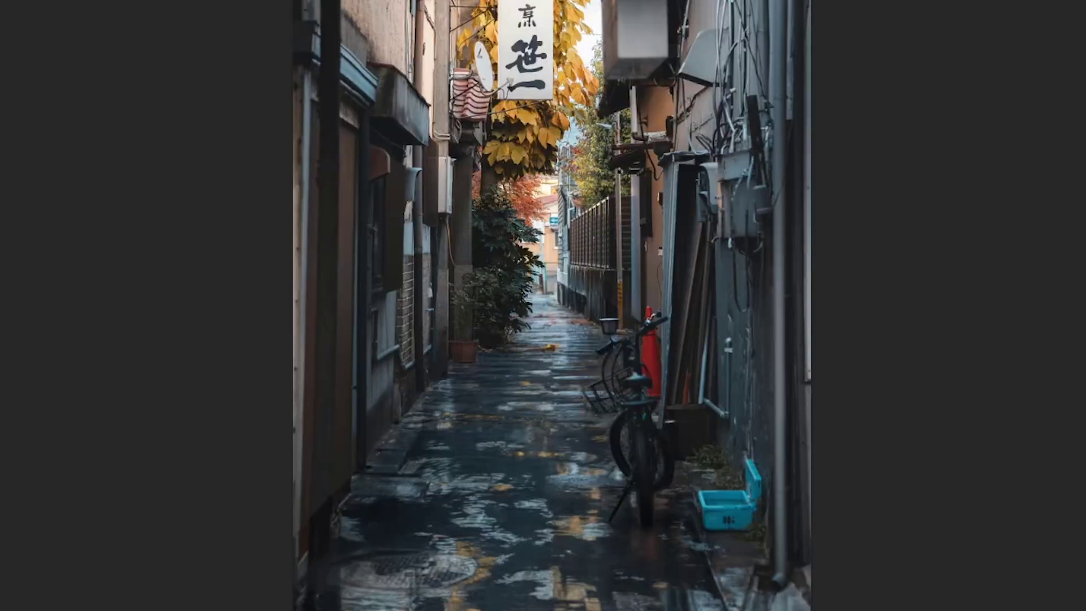